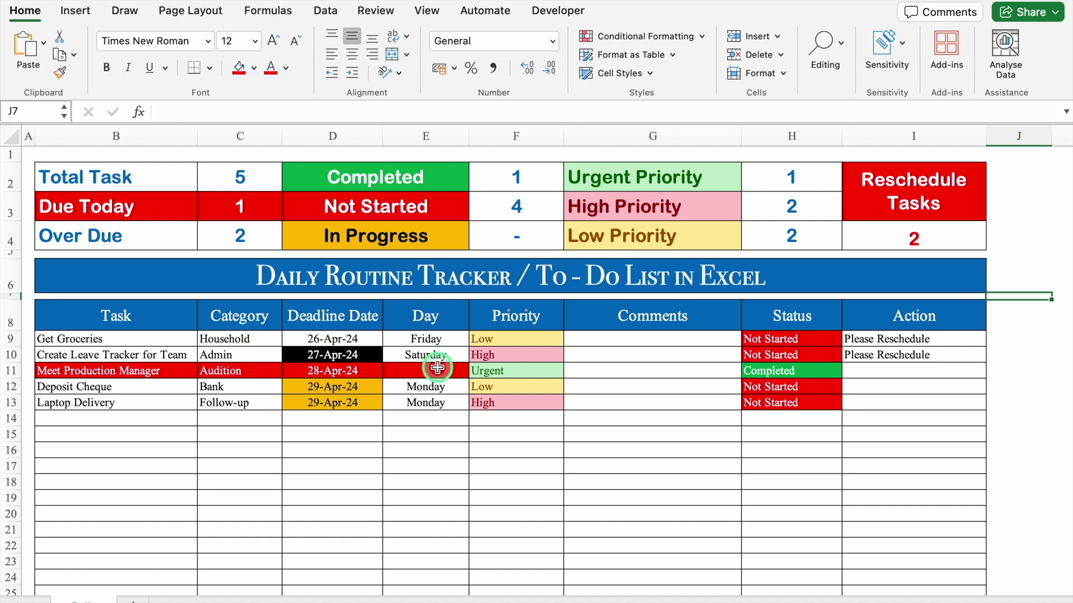
# Examine the priority choices available for the Get Groceries task
pyautogui.click(529, 338)
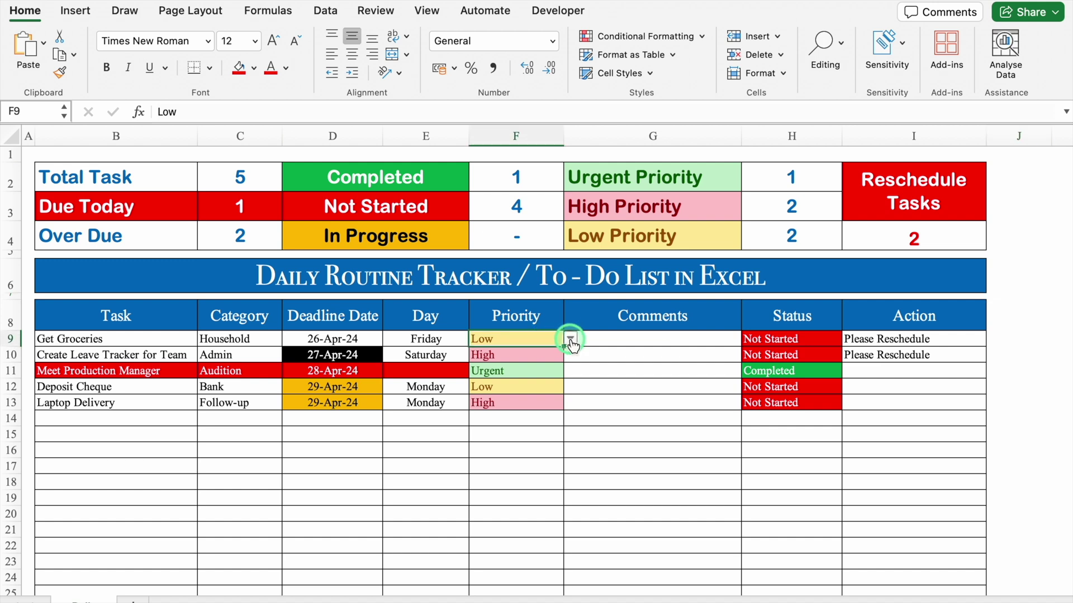
pyautogui.click(570, 339)
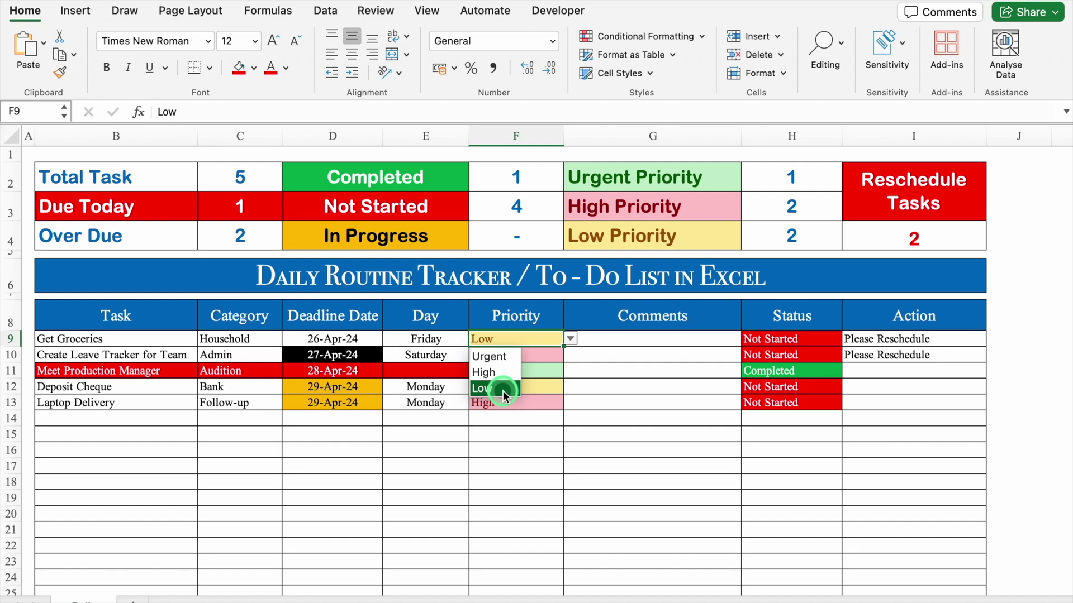
pyautogui.click(613, 339)
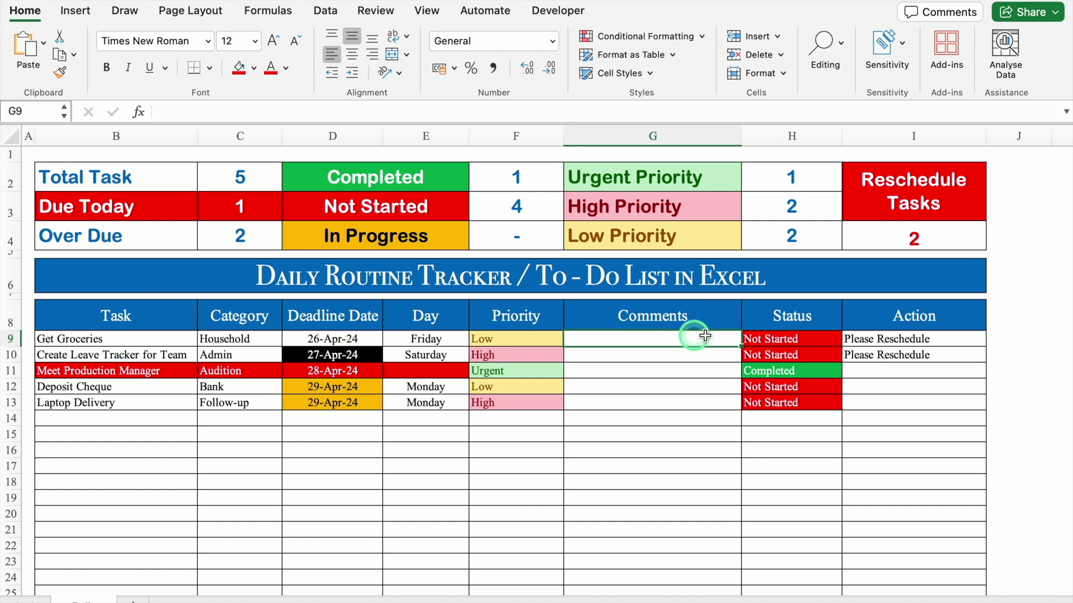
# Switch the Get Groceries status to Completed and back to Not Started
pyautogui.click(798, 340)
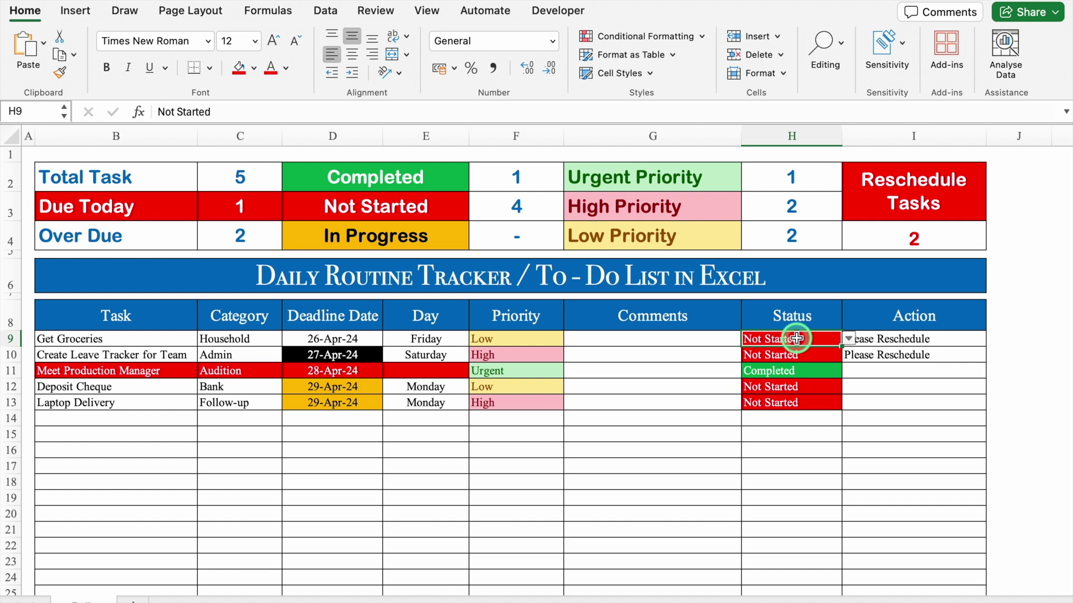
pyautogui.click(849, 342)
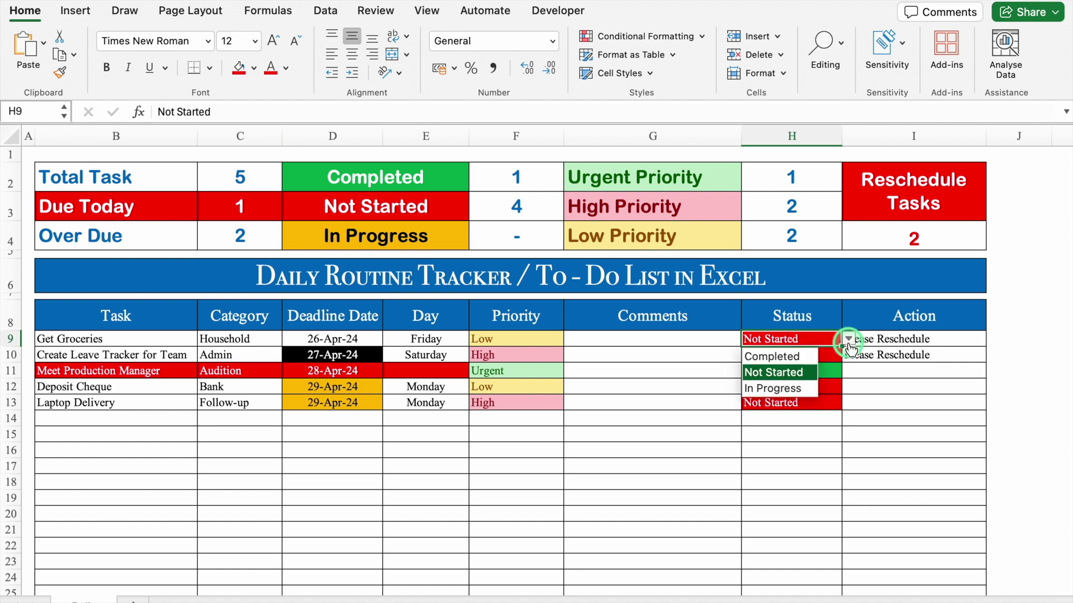
pyautogui.click(804, 360)
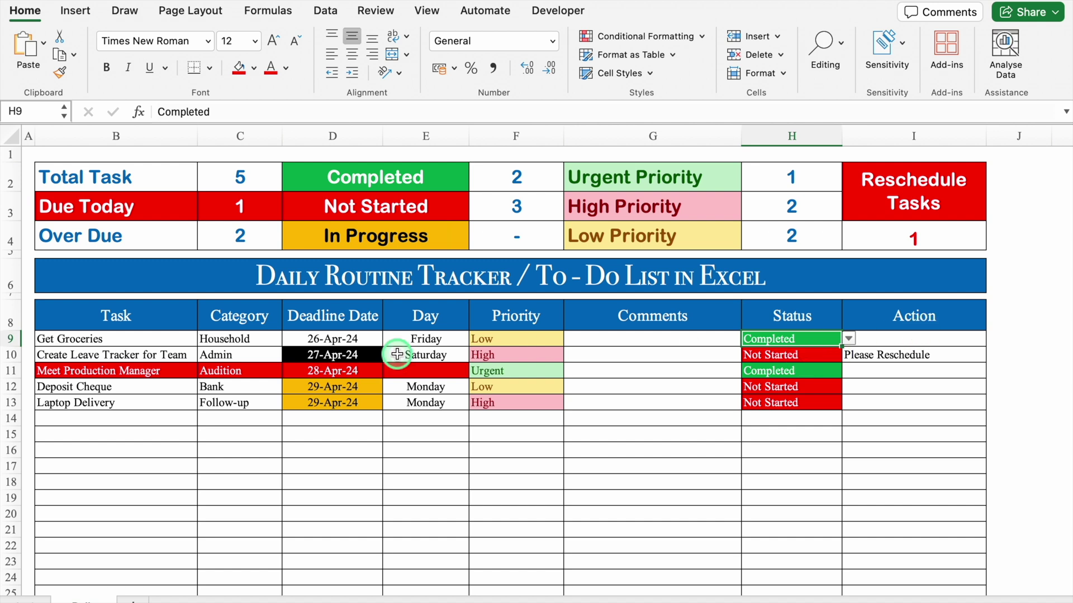
pyautogui.click(849, 340)
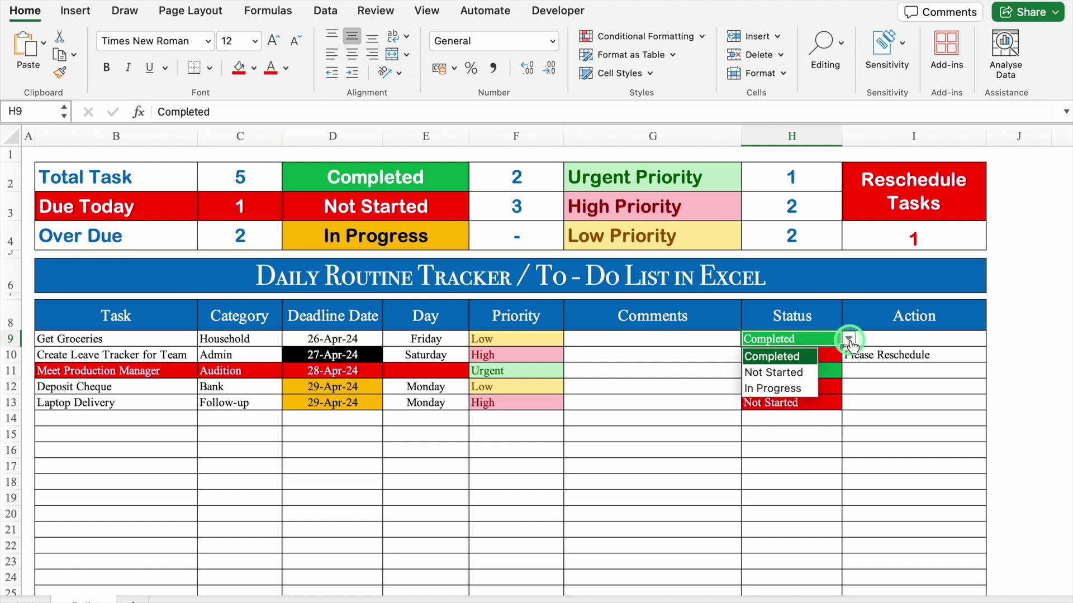
pyautogui.click(802, 372)
pyautogui.press('Return')
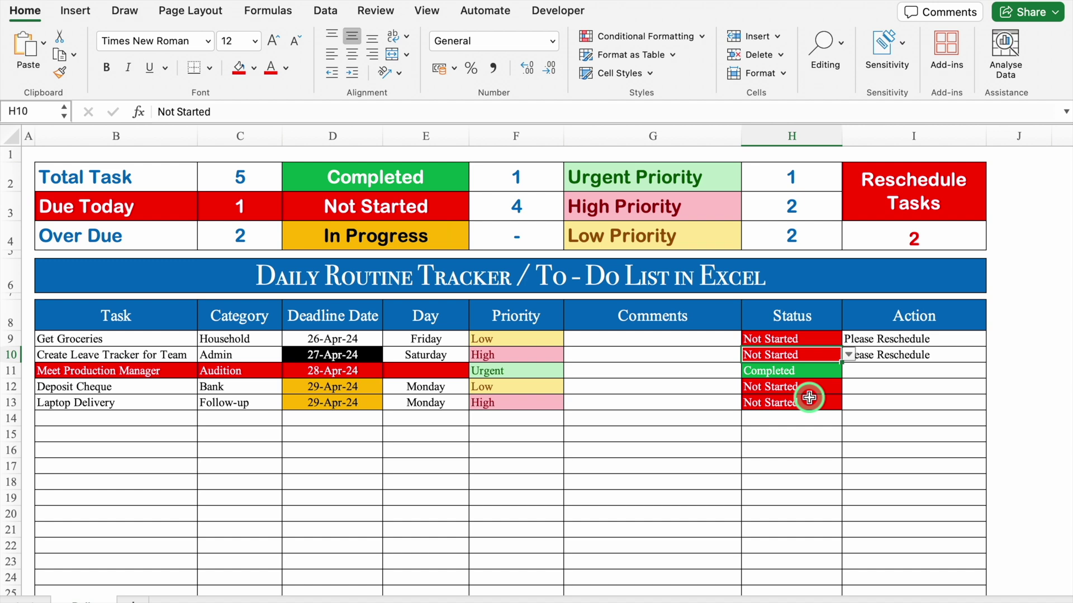
# Set the status of the Get Groceries task to Completed
pyautogui.click(806, 339)
pyautogui.click(850, 341)
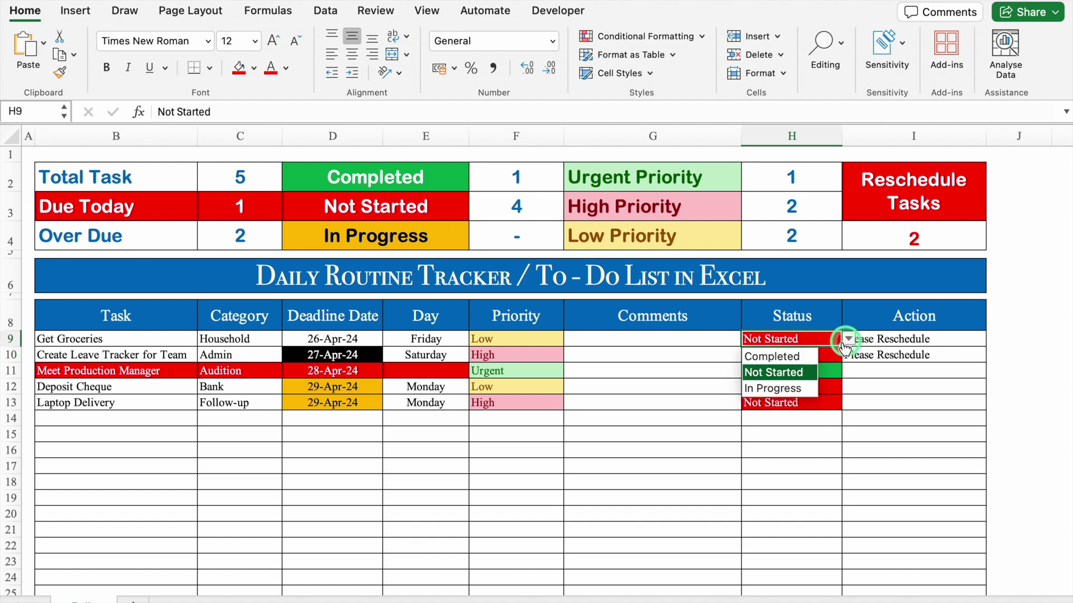
pyautogui.click(796, 356)
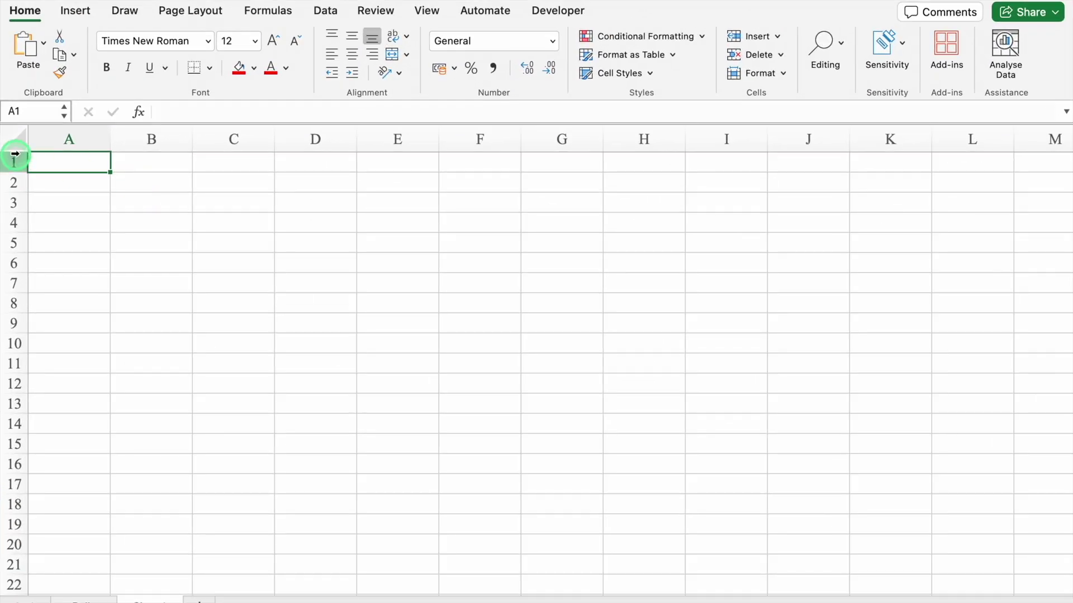
# Vertically middle-align all cells of the blank sheet
pyautogui.click(17, 143)
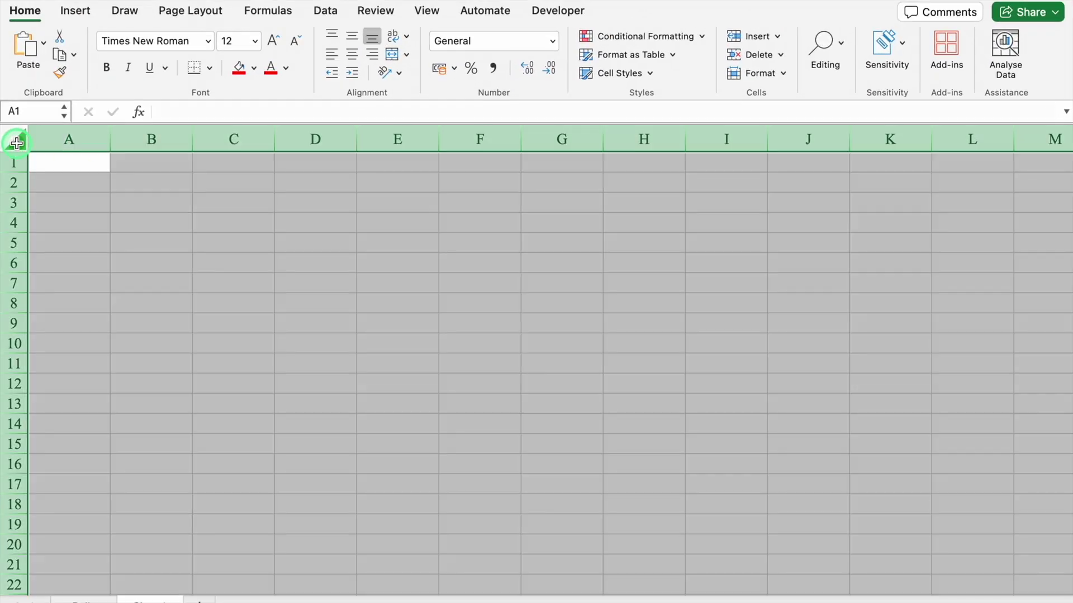
pyautogui.click(352, 37)
# Enter the labels Total Tasks, Due Today and Over Due in cells B2 to B4
pyautogui.click(150, 188)
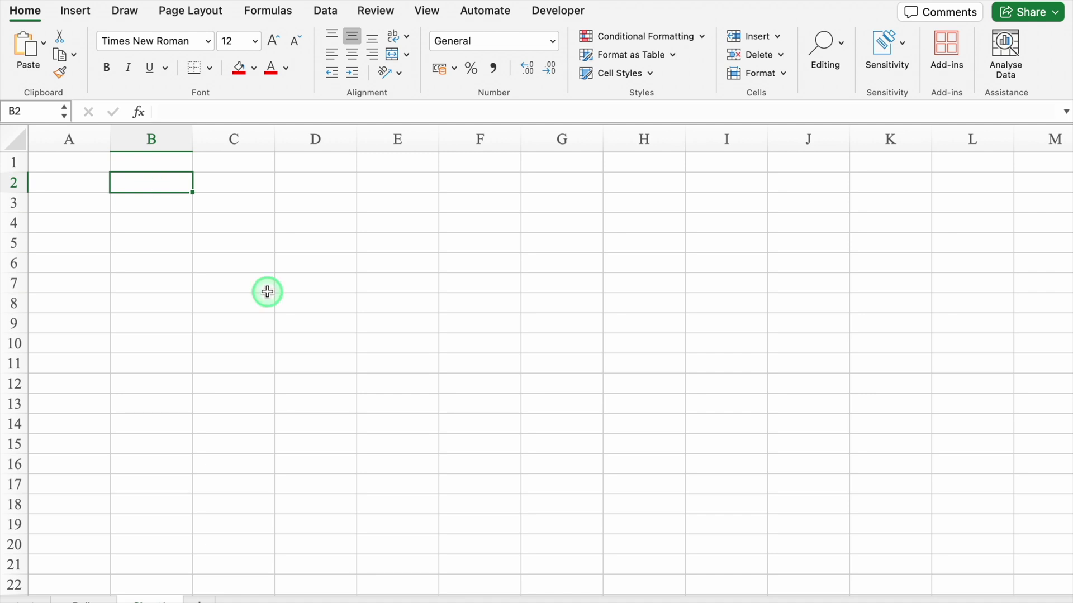
pyautogui.write('Total Tasks')
pyautogui.press('Return')
pyautogui.write('Due Today')
pyautogui.press('Return')
pyautogui.write('Over Due')
pyautogui.press('Tab')
pyautogui.press('Tab')
# Narrow column A to a slim margin and apply all borders to B2:C4
pyautogui.moveTo(113, 136); pyautogui.dragTo(41, 136)
pyautogui.moveTo(95, 182); pyautogui.dragTo(161, 227)
pyautogui.click(210, 68)
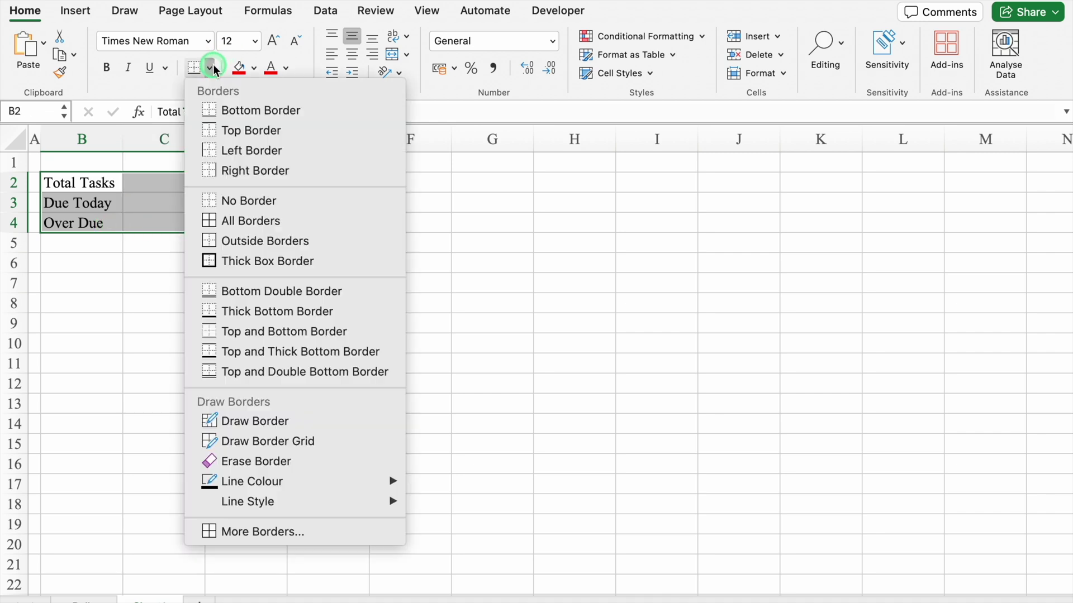
pyautogui.click(253, 222)
# Merge columns D and E separately in bordered rows 2 to 4 and enter Completed, Not Started and In Progress
pyautogui.moveTo(259, 186); pyautogui.dragTo(371, 231)
pyautogui.click(389, 58)
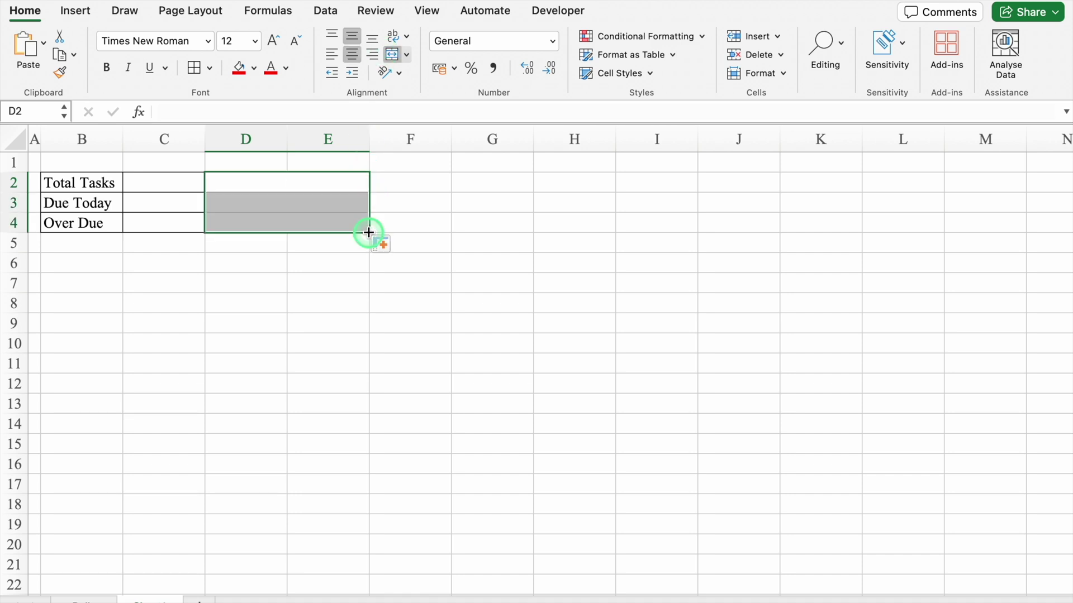
pyautogui.click(307, 182)
pyautogui.write('Completed')
pyautogui.press('Return')
pyautogui.write('Not Started')
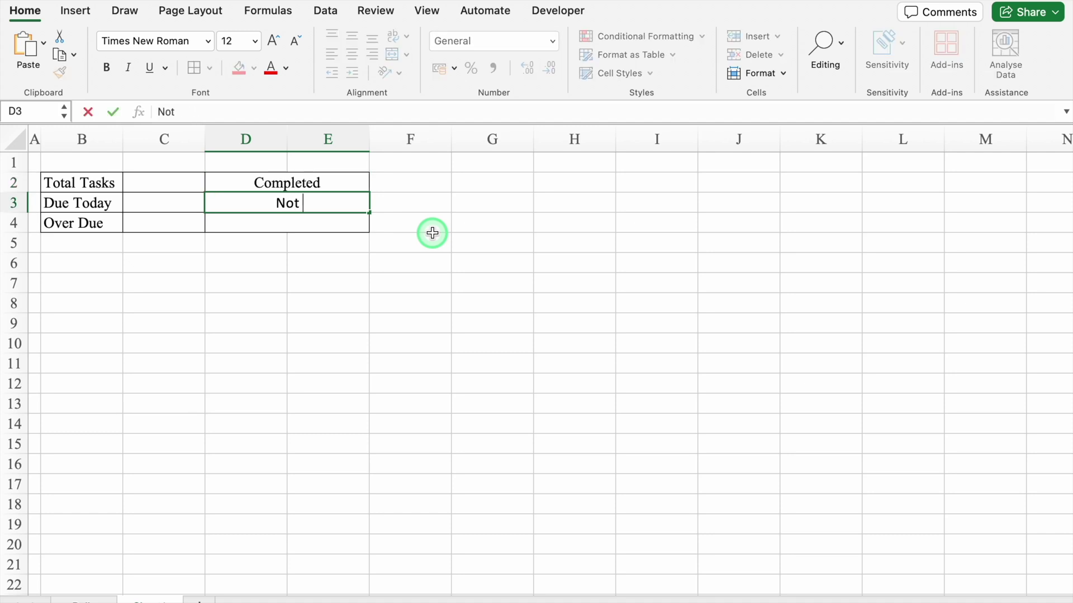
pyautogui.press('Return')
pyautogui.write('In Progress')
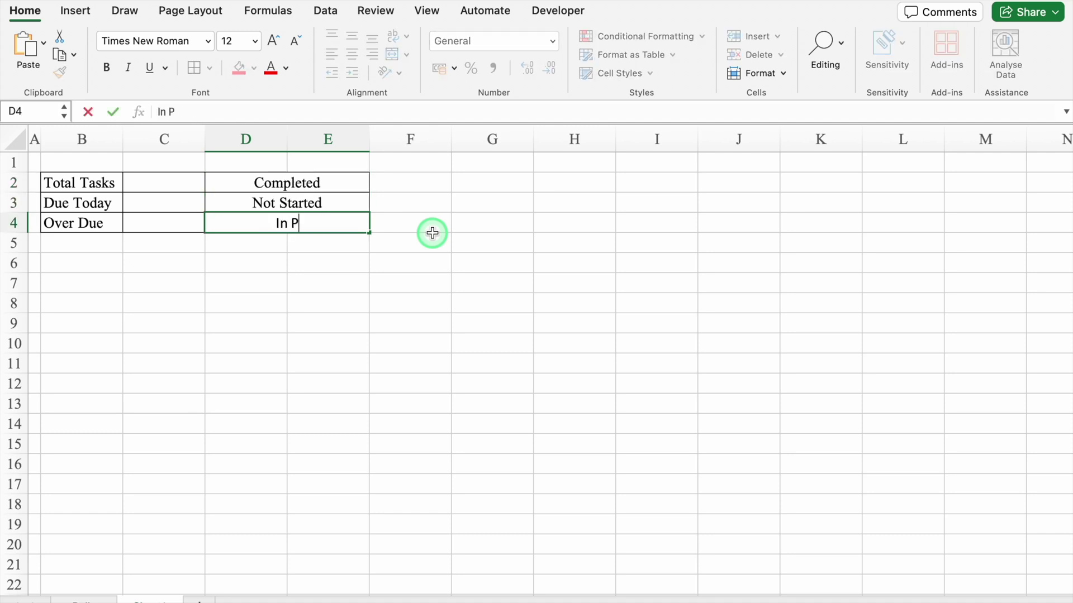
# Fill Completed green and Not Started red, both with white text, and fill In Progress orange
pyautogui.click(304, 182)
pyautogui.click(252, 68)
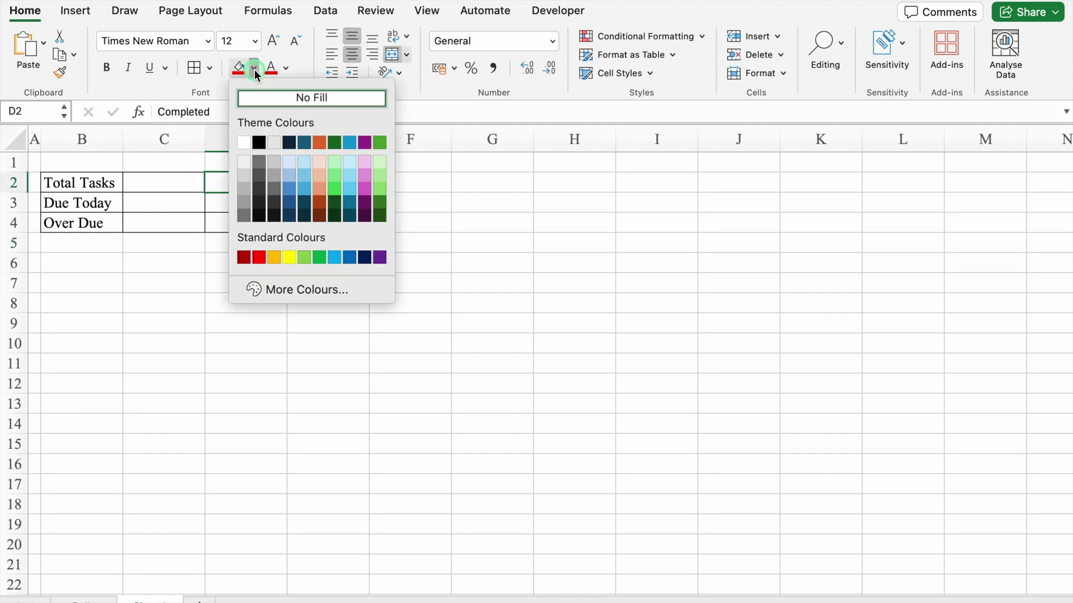
pyautogui.click(281, 206)
pyautogui.click(300, 201)
pyautogui.click(253, 68)
pyautogui.click(260, 254)
pyautogui.click(296, 224)
pyautogui.click(252, 68)
pyautogui.click(275, 253)
# Apply all borders to F2:F4 and enter Urgent, High and Low in cells G2 to G4
pyautogui.moveTo(410, 183); pyautogui.dragTo(410, 220)
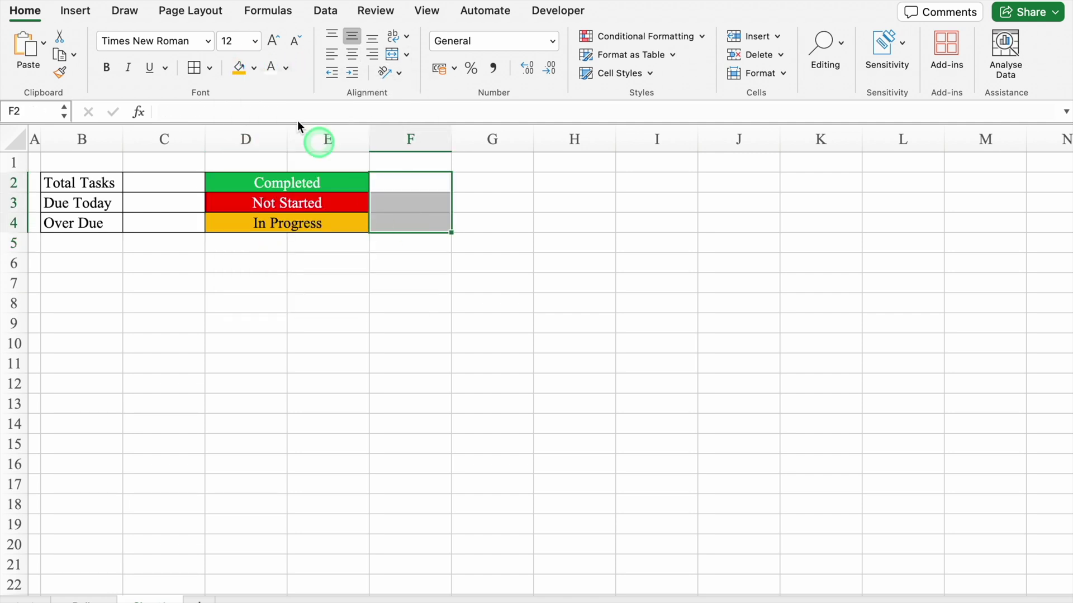
pyautogui.click(194, 67)
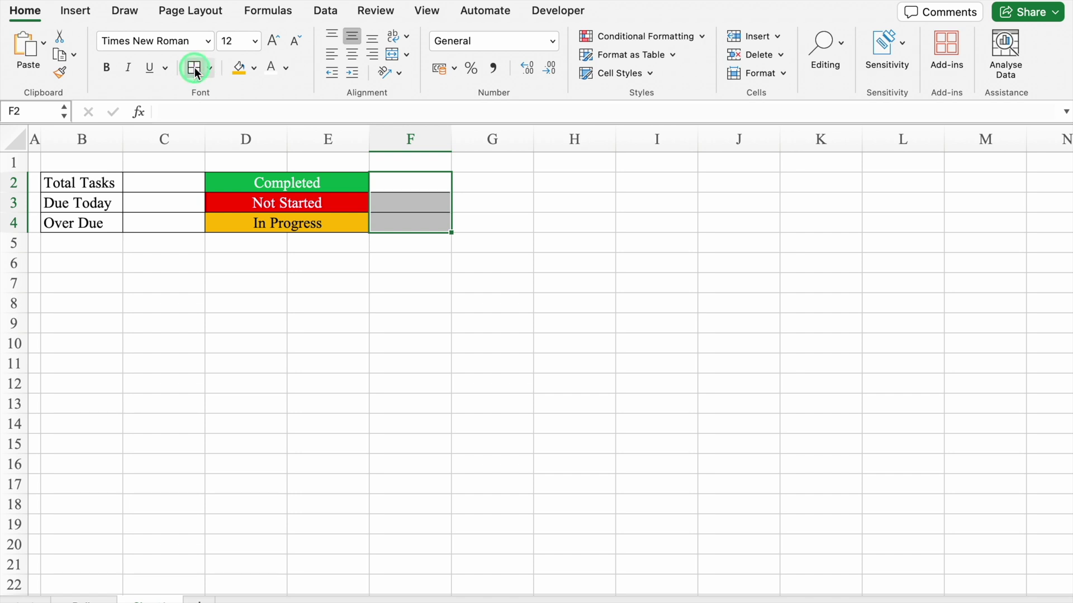
pyautogui.click(506, 182)
pyautogui.write('Urgent')
pyautogui.press('Return')
pyautogui.write('High')
pyautogui.press('Return')
pyautogui.write('Low')
pyautogui.press('Return')
# Apply the custom number format @ "Priority" to the labels in G2:G4
pyautogui.moveTo(506, 181); pyautogui.dragTo(505, 219)
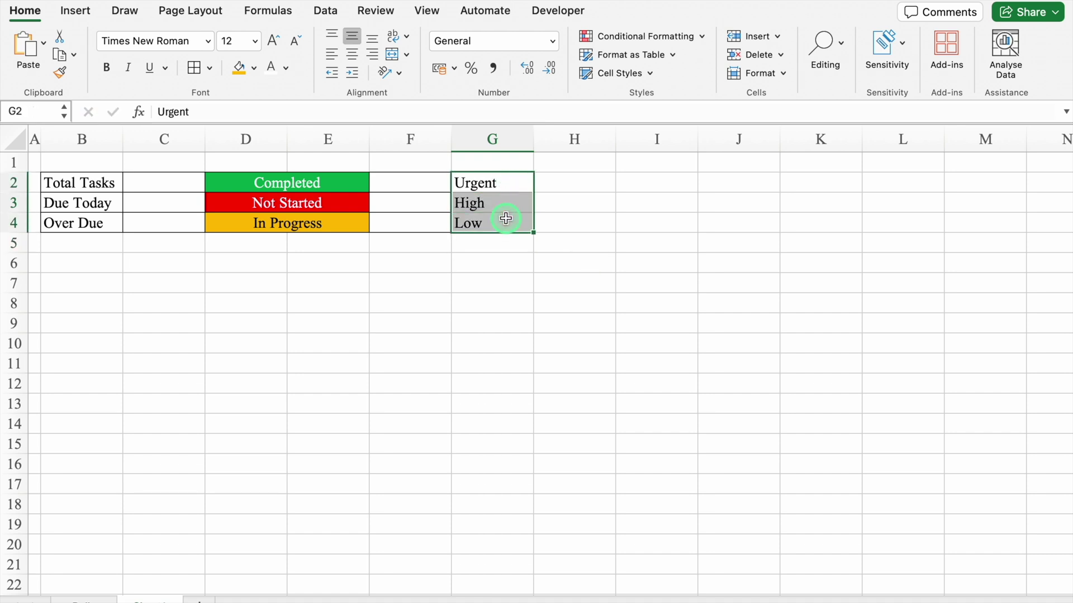
pyautogui.press('super+1')
pyautogui.click(347, 271)
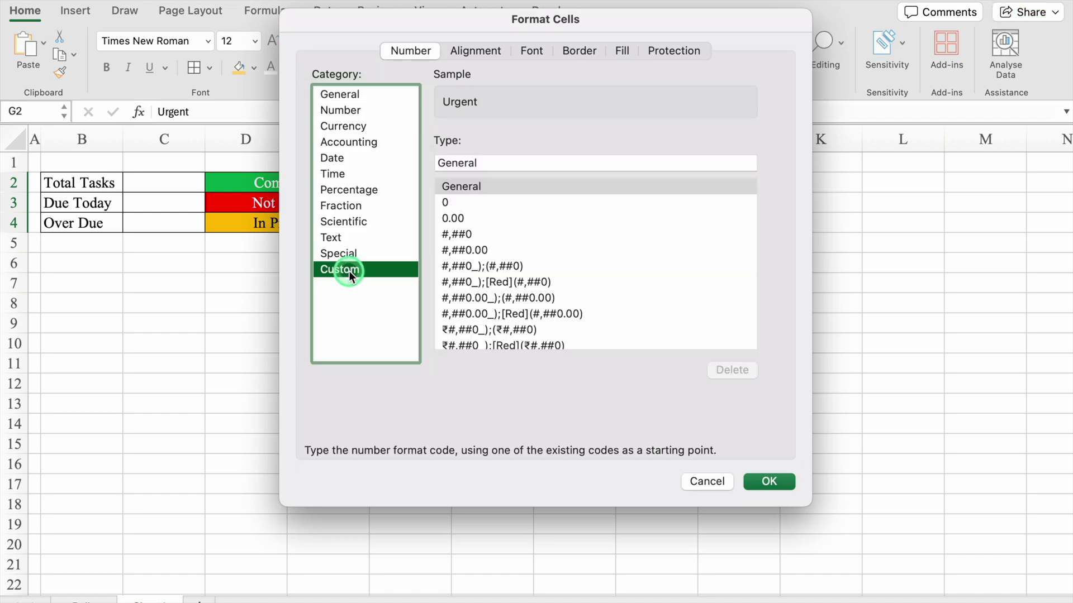
pyautogui.click(501, 163)
pyautogui.moveTo(501, 163); pyautogui.dragTo(430, 162)
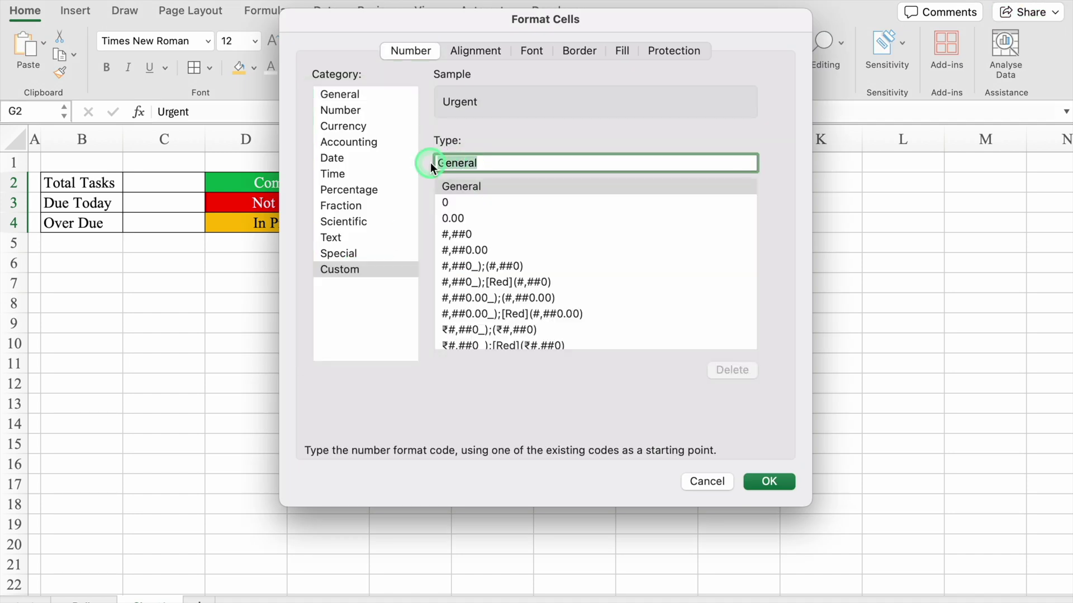
pyautogui.press('BackSpace')
pyautogui.write('@')
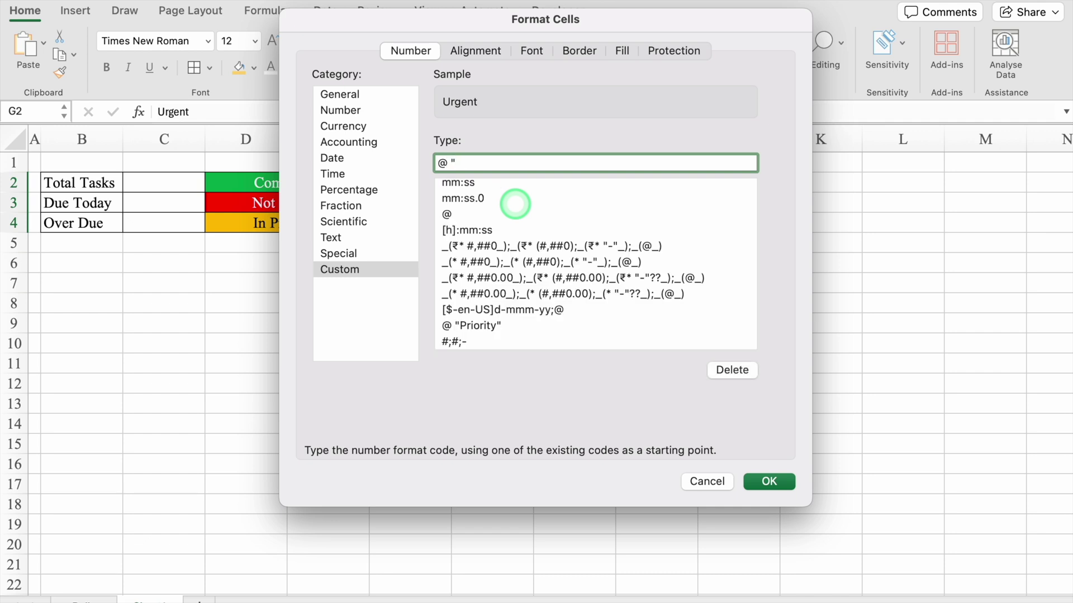
pyautogui.write(' "Priority"')
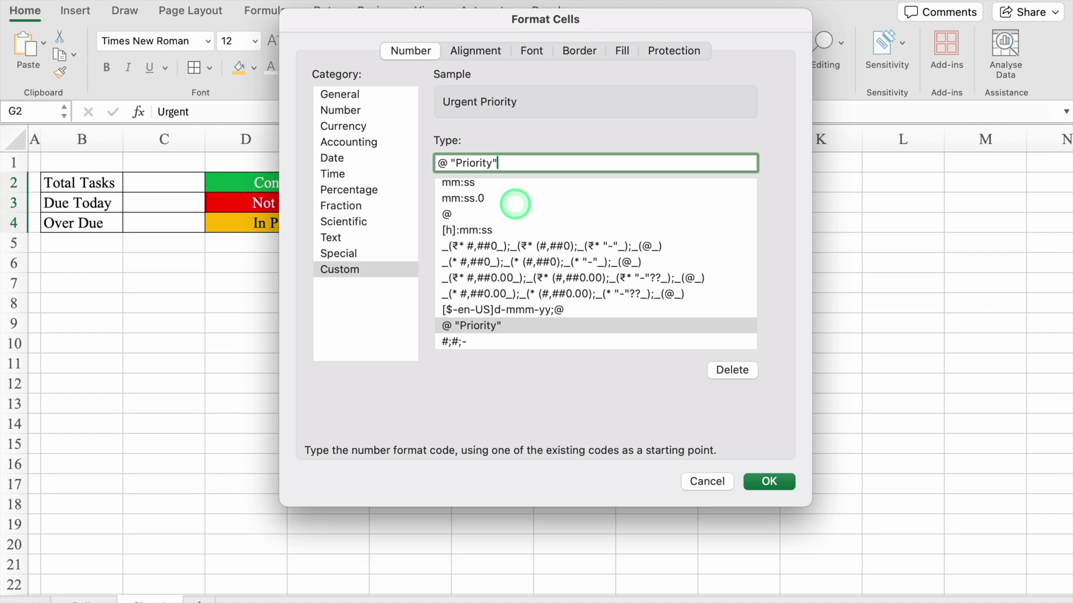
pyautogui.click(763, 481)
# Widen column G to fit the priority labels and apply all borders to G2:H4
pyautogui.moveTo(534, 141); pyautogui.dragTo(590, 141)
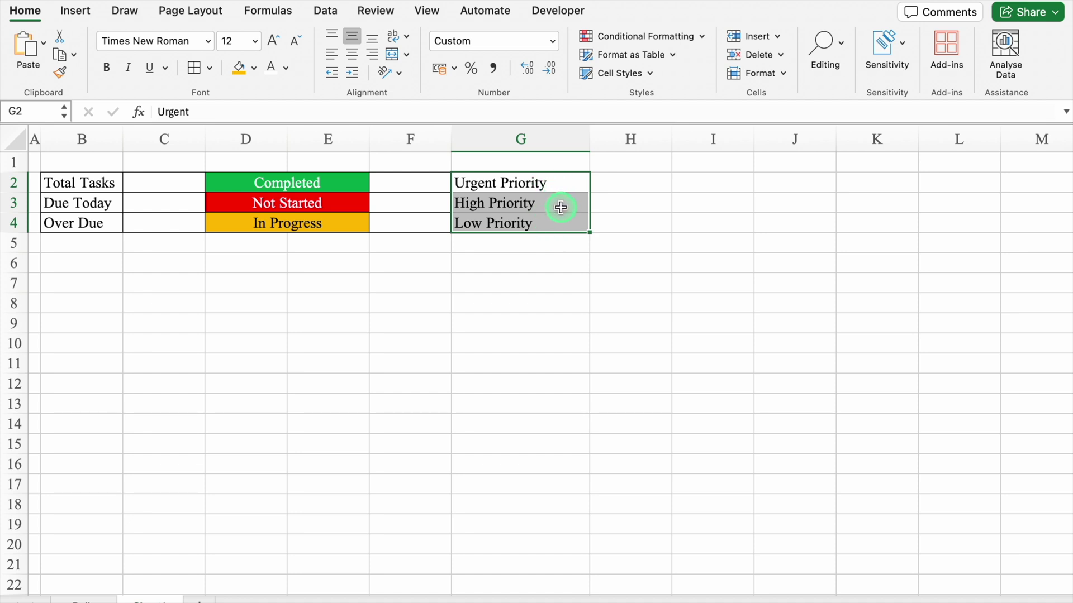
pyautogui.moveTo(615, 182); pyautogui.dragTo(601, 214)
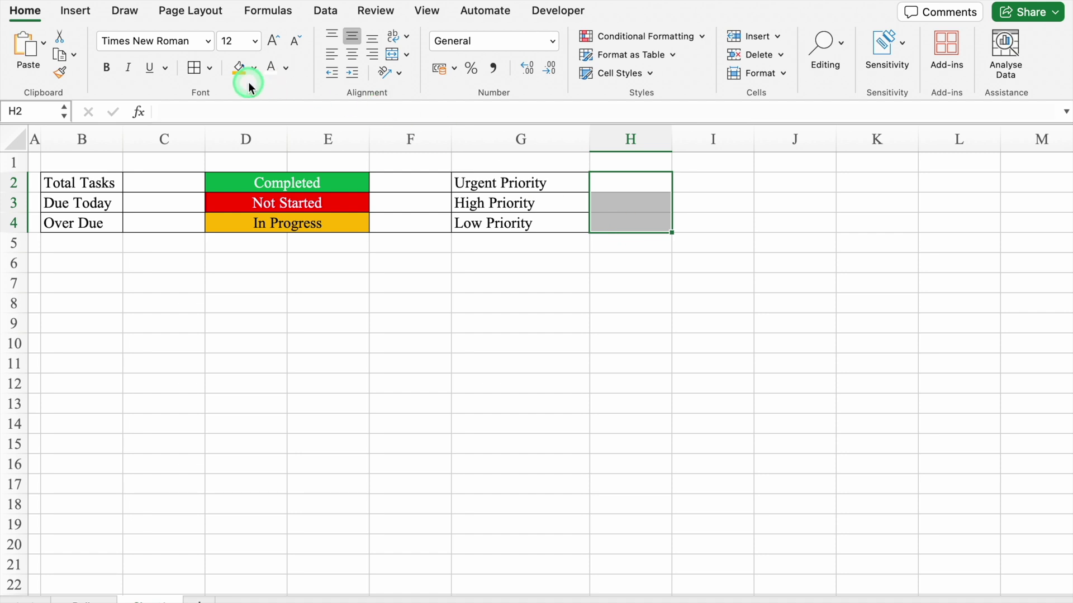
pyautogui.click(192, 67)
# Widen column I and merge cells I2 and I3
pyautogui.moveTo(753, 137); pyautogui.dragTo(819, 147)
pyautogui.moveTo(747, 180)
pyautogui.mouseDown()
pyautogui.moveTo(752, 201)
pyautogui.moveTo(742, 199)
pyautogui.mouseUp()
pyautogui.click(392, 54)
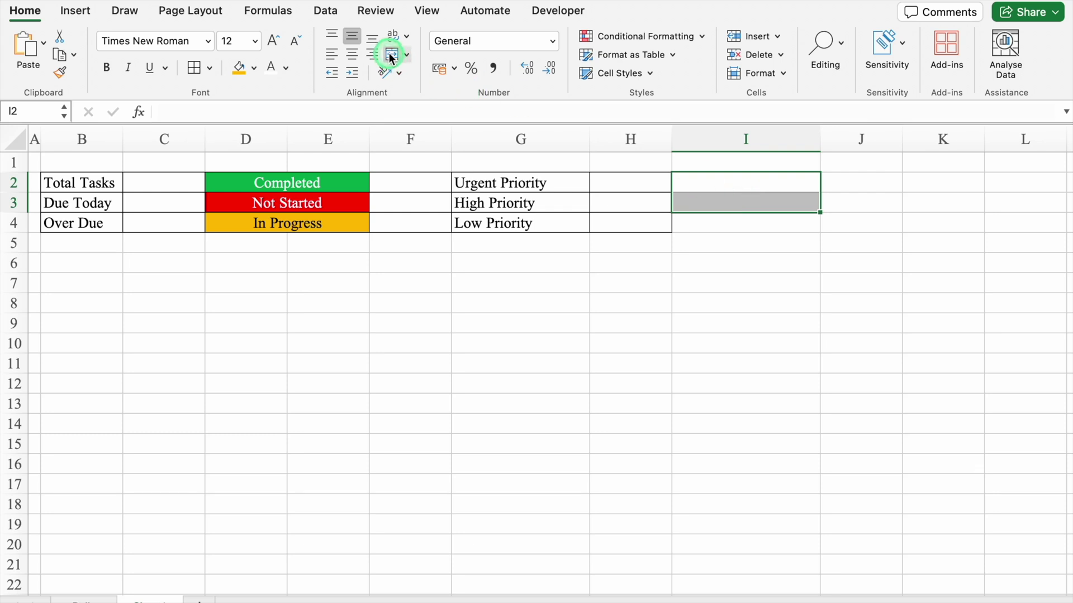
# Fill the merged I2:I3 cell red and set its font colour to white
pyautogui.click(254, 67)
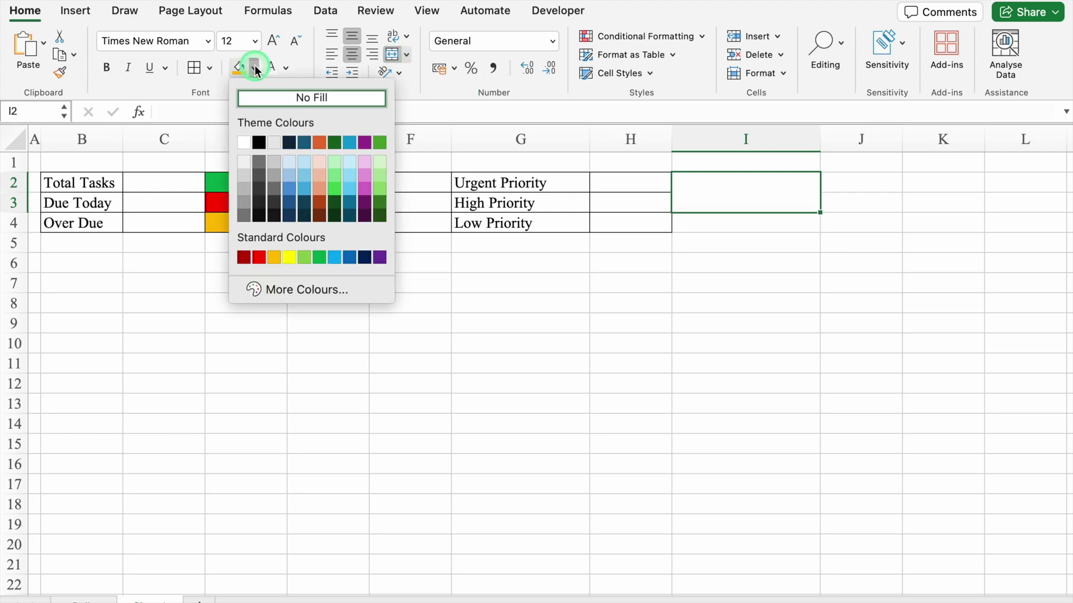
pyautogui.click(258, 257)
pyautogui.click(272, 68)
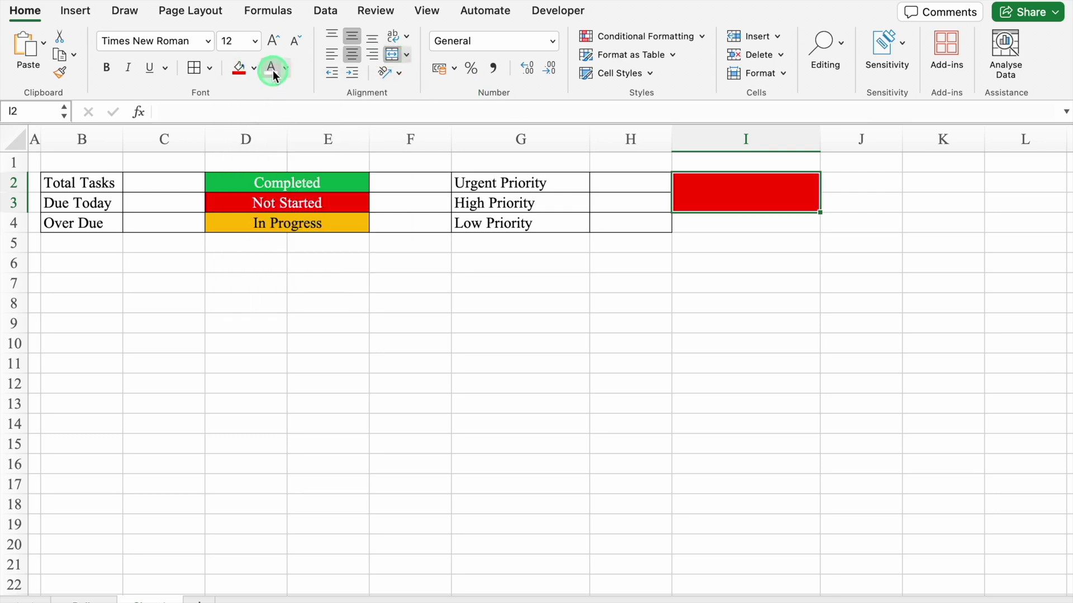
# Enter Reschedule Tasks on two lines in the merged I2:I3 cell and apply all borders to I2:I4
pyautogui.click(805, 191)
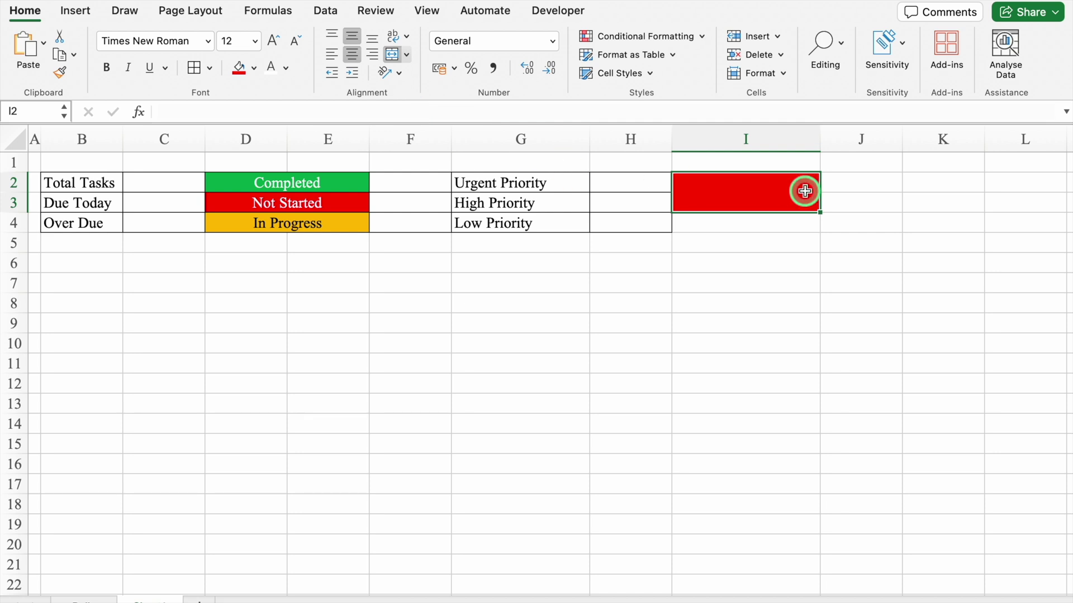
pyautogui.write('Reschedule')
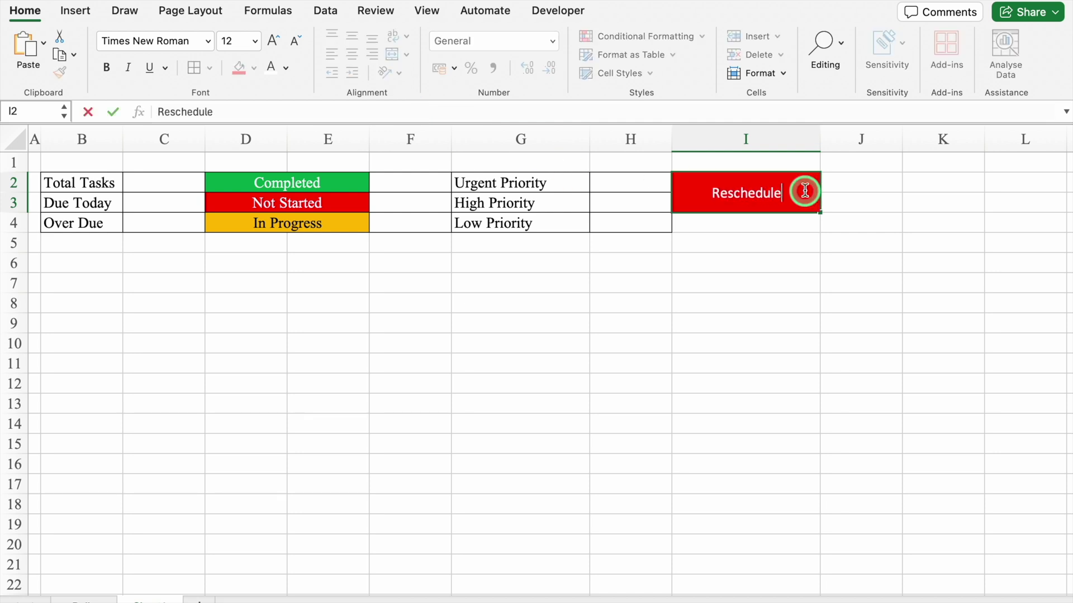
pyautogui.hotkey('alt', 'Return')
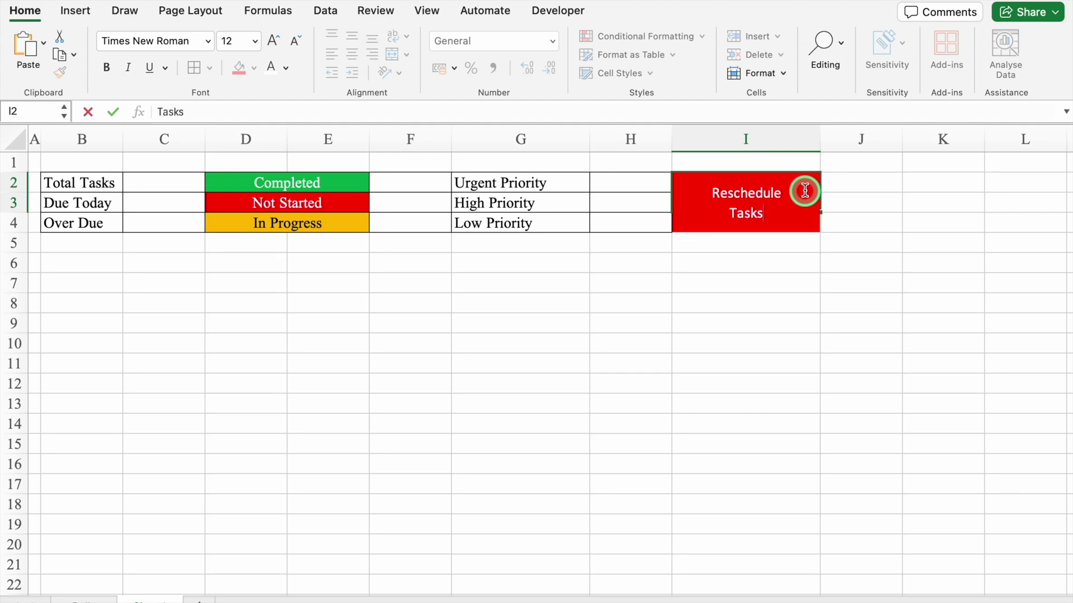
pyautogui.write('Tasks')
pyautogui.press('Return')
pyautogui.moveTo(788, 182); pyautogui.dragTo(782, 223)
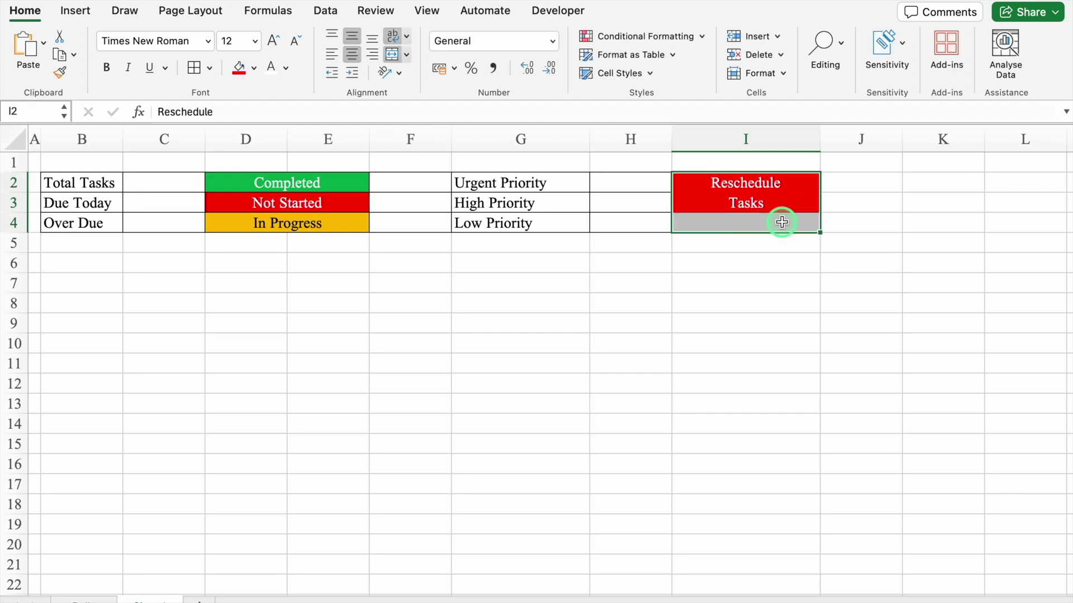
pyautogui.click(193, 68)
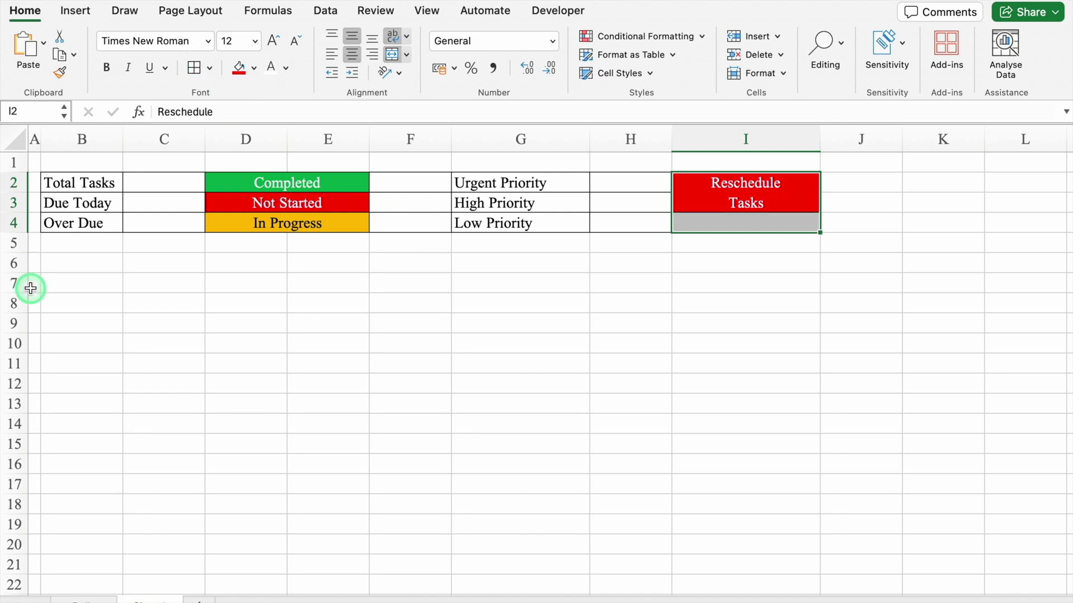
# Merge and centre cells B6:I6, with a blue fill and white font
pyautogui.click(13, 243)
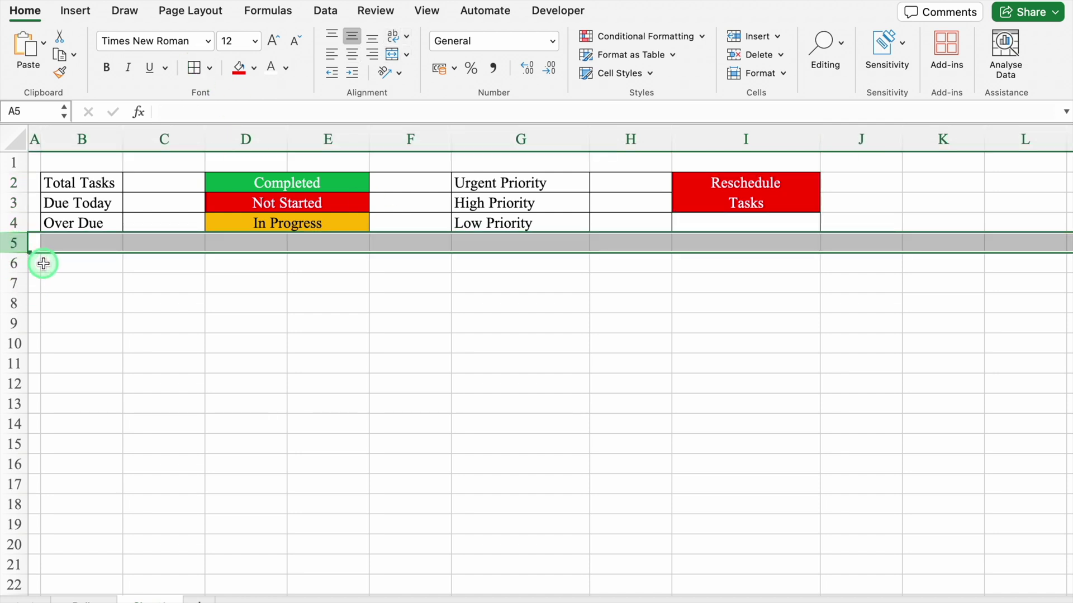
pyautogui.moveTo(64, 265); pyautogui.dragTo(743, 266)
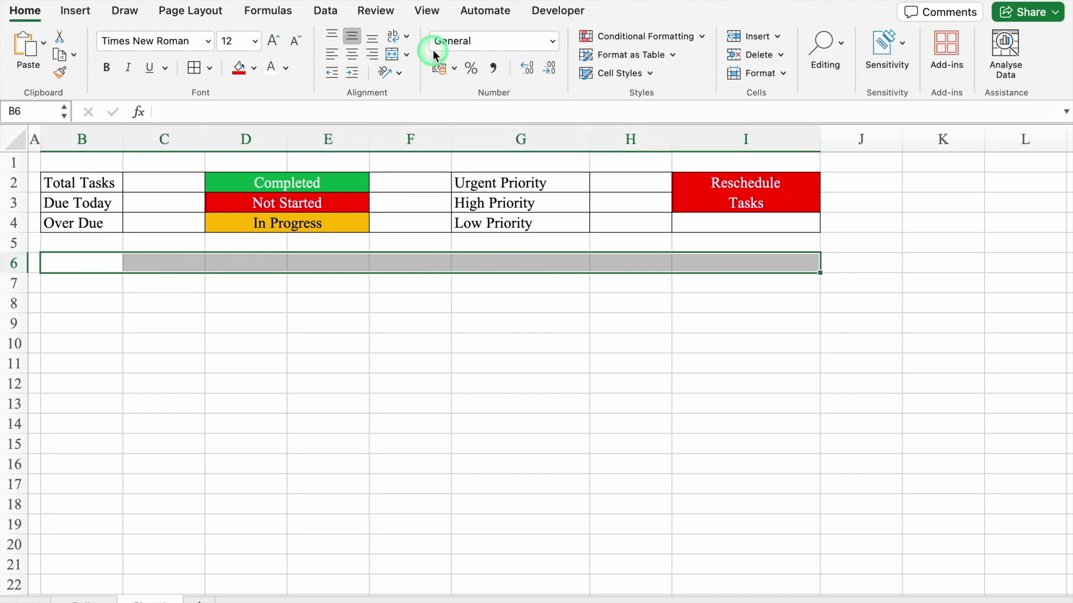
pyautogui.click(392, 55)
pyautogui.click(253, 67)
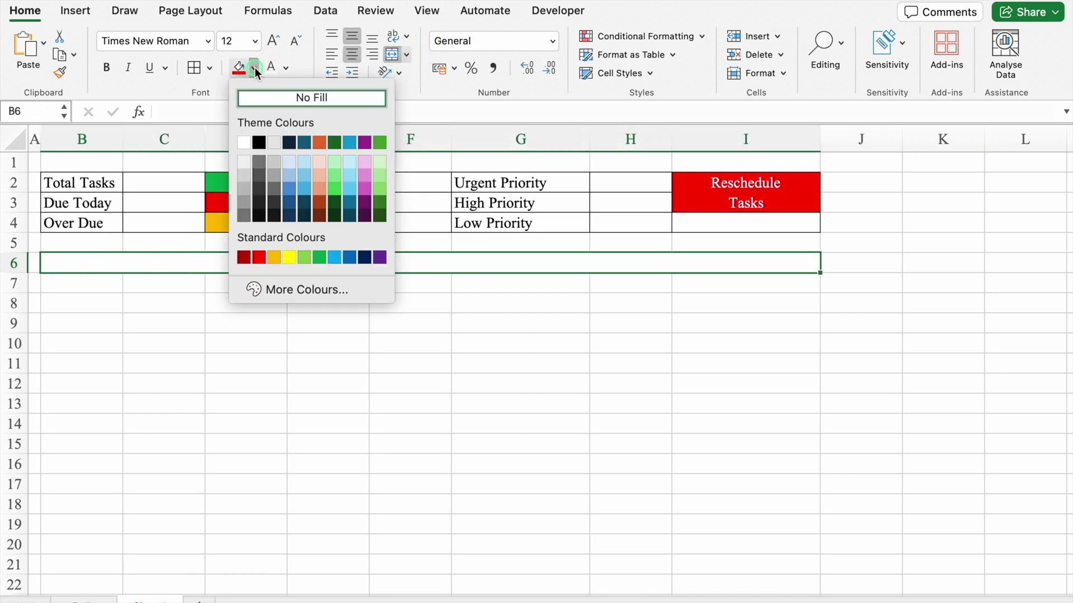
pyautogui.click(304, 214)
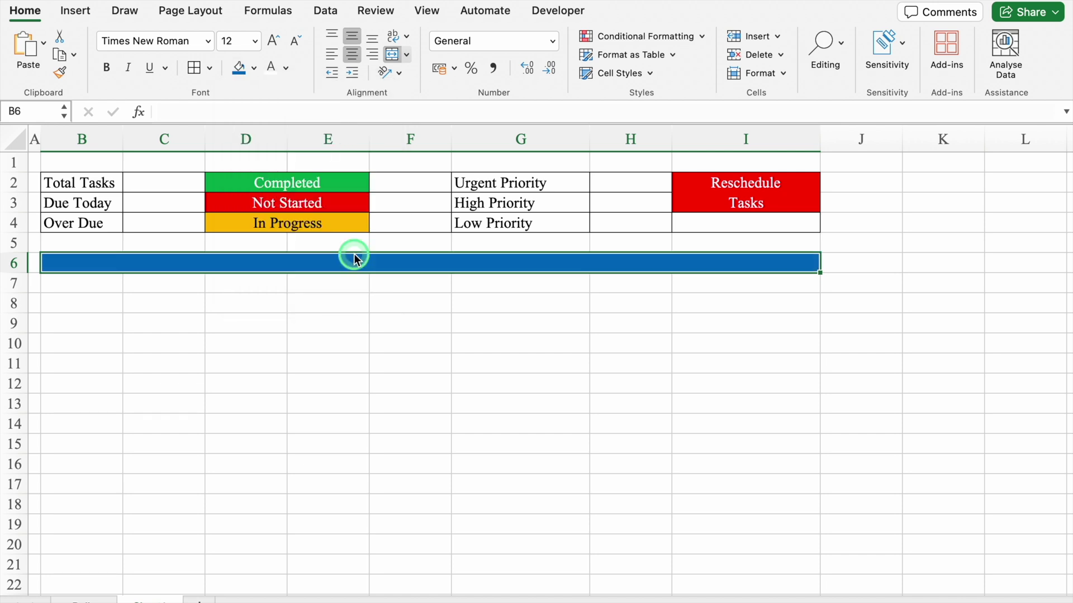
# Make row 6 taller and row 5 shorter, and enter the title Daily Routine Tracker / To - Do List in B6
pyautogui.moveTo(20, 272); pyautogui.dragTo(20, 292)
pyautogui.moveTo(13, 252); pyautogui.dragTo(12, 237)
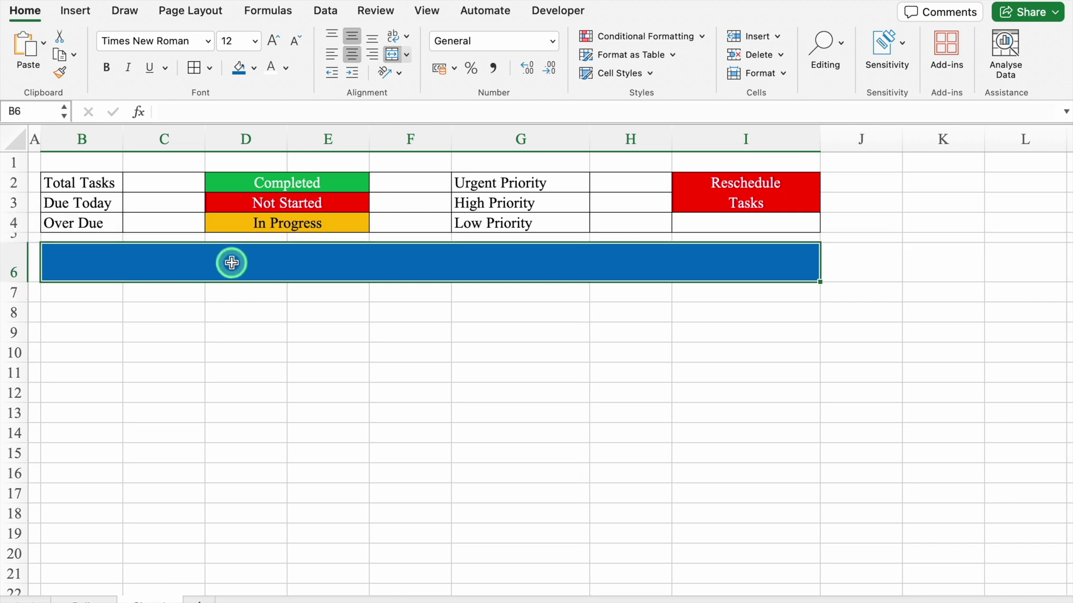
pyautogui.write('Daily ')
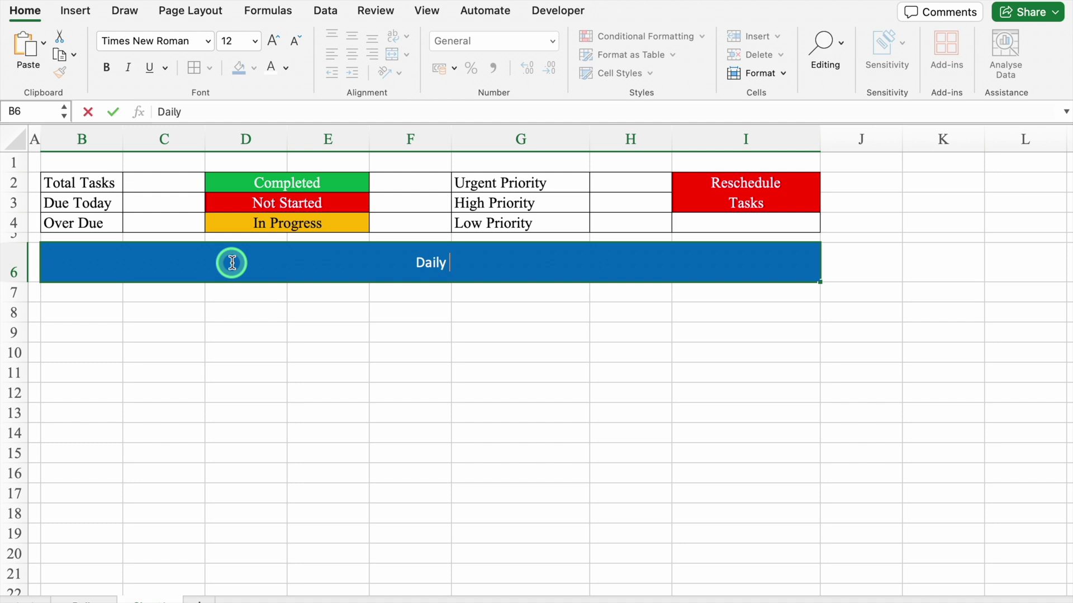
pyautogui.write('Routine Tracker / To - Do List')
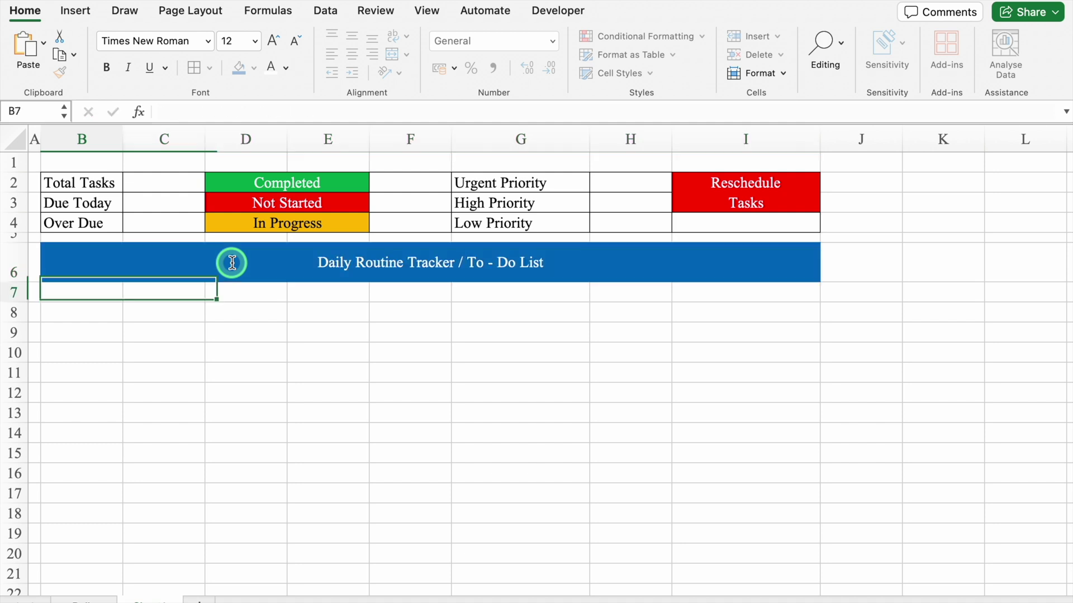
pyautogui.press('Return')
# Set the title in B6 to font size 22 and the font Bodoni 72 Smallcaps
pyautogui.click(269, 261)
pyautogui.click(272, 40)
pyautogui.click(272, 40)
pyautogui.click(272, 41)
pyautogui.click(272, 40)
pyautogui.click(272, 40)
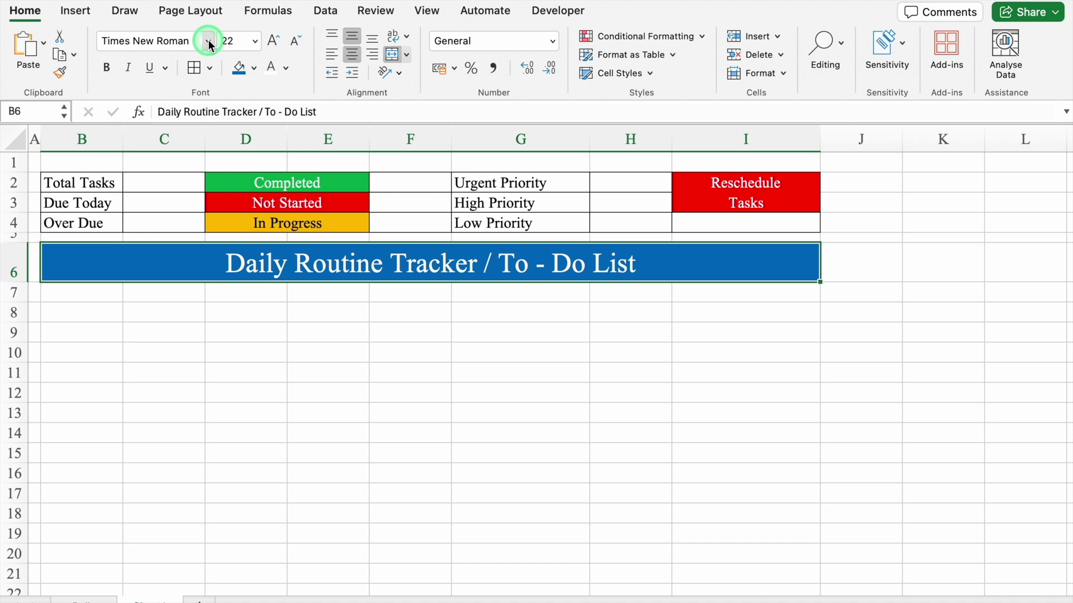
pyautogui.click(209, 43)
pyautogui.click(204, 414)
# Change the font of the summary block B2:I4 to Arial Rounded MT
pyautogui.moveTo(79, 183); pyautogui.dragTo(749, 224)
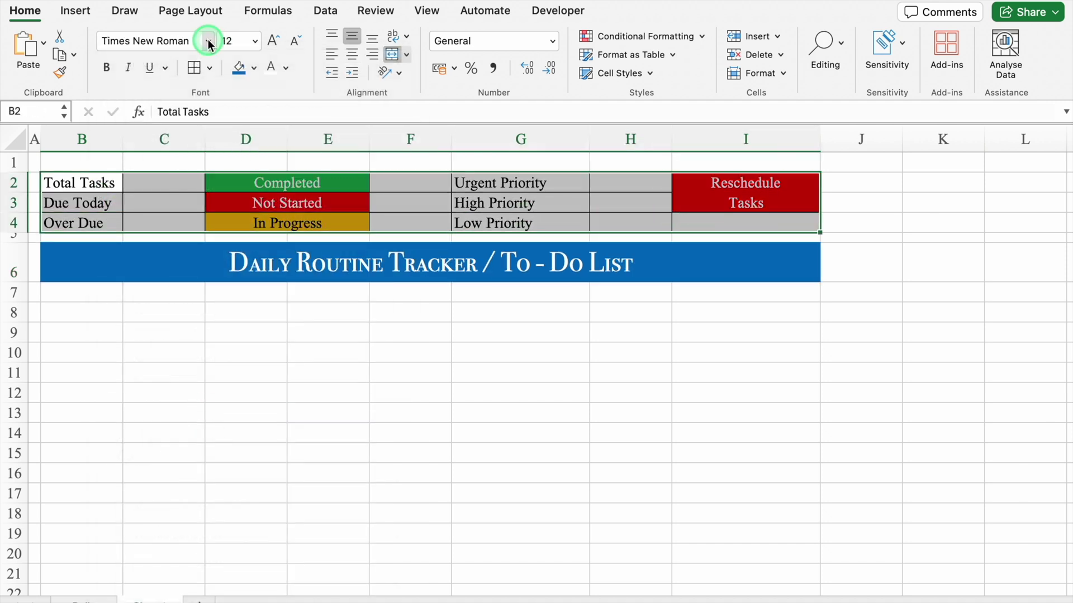
pyautogui.click(208, 43)
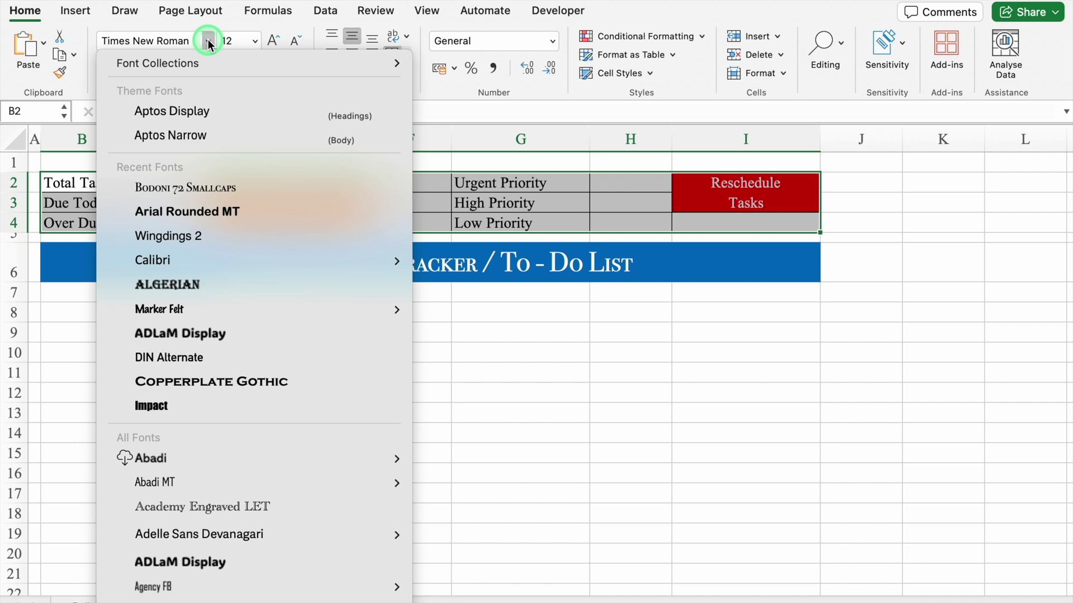
pyautogui.click(223, 211)
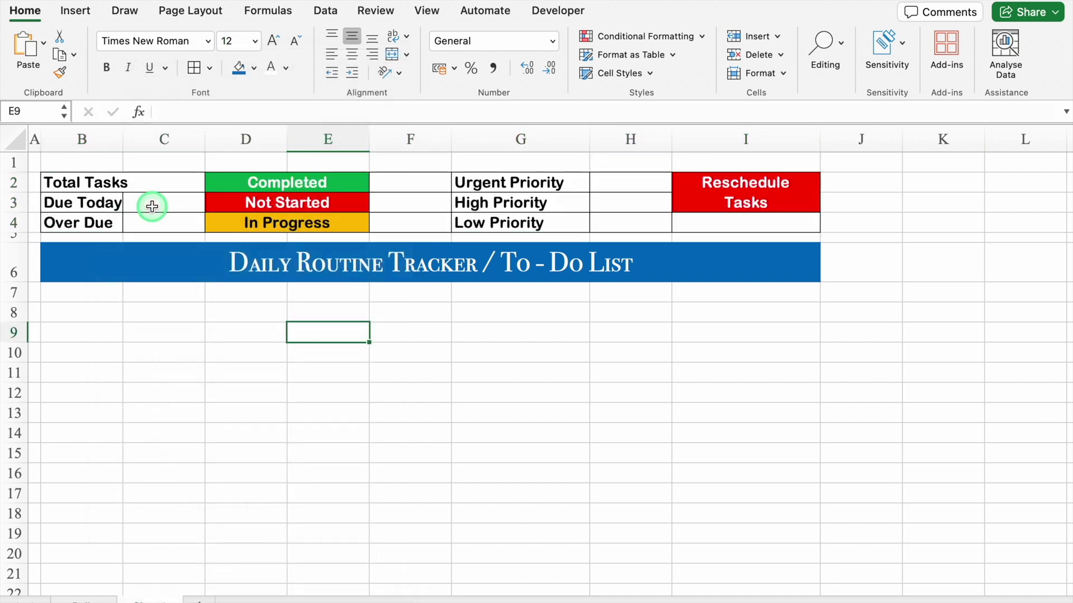
# Add a conditional formatting rule to the whole sheet giving cells equal to Urgent a Green Fill with Dark Green Text
pyautogui.click(17, 139)
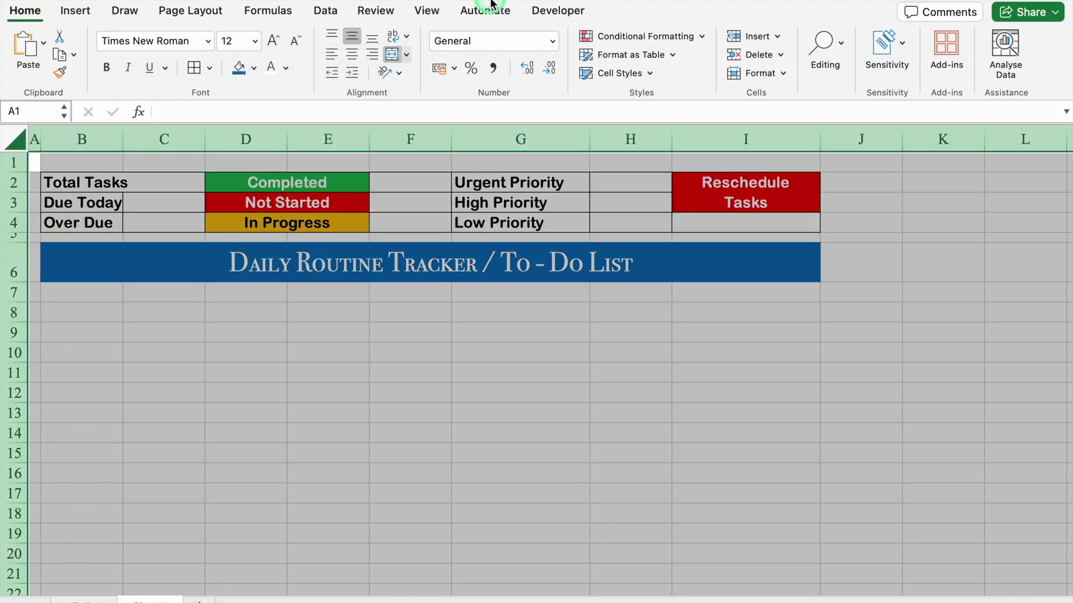
pyautogui.click(652, 37)
pyautogui.click(692, 58)
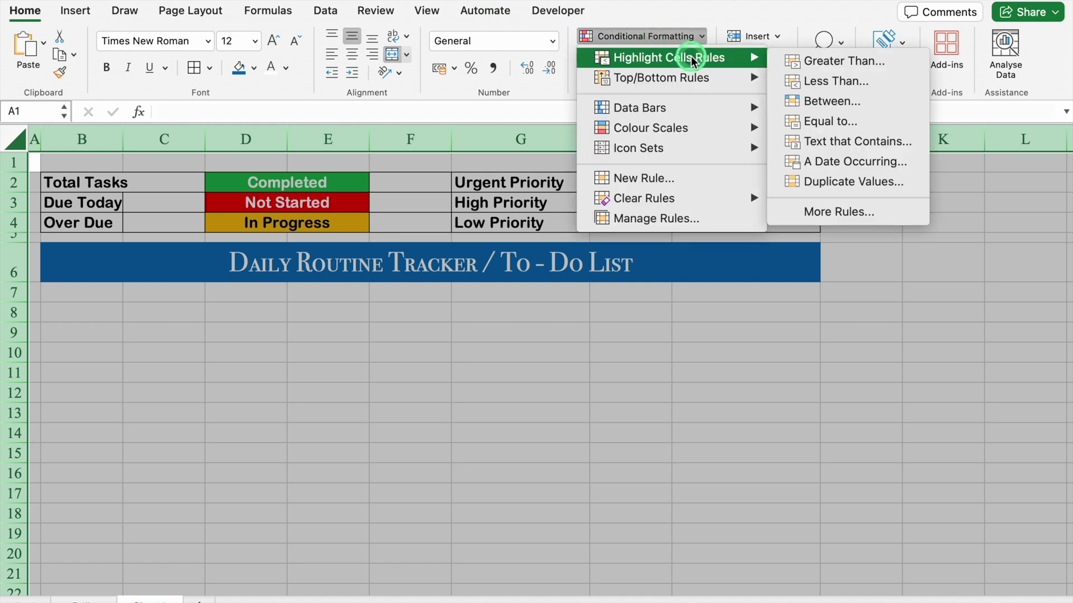
pyautogui.click(828, 121)
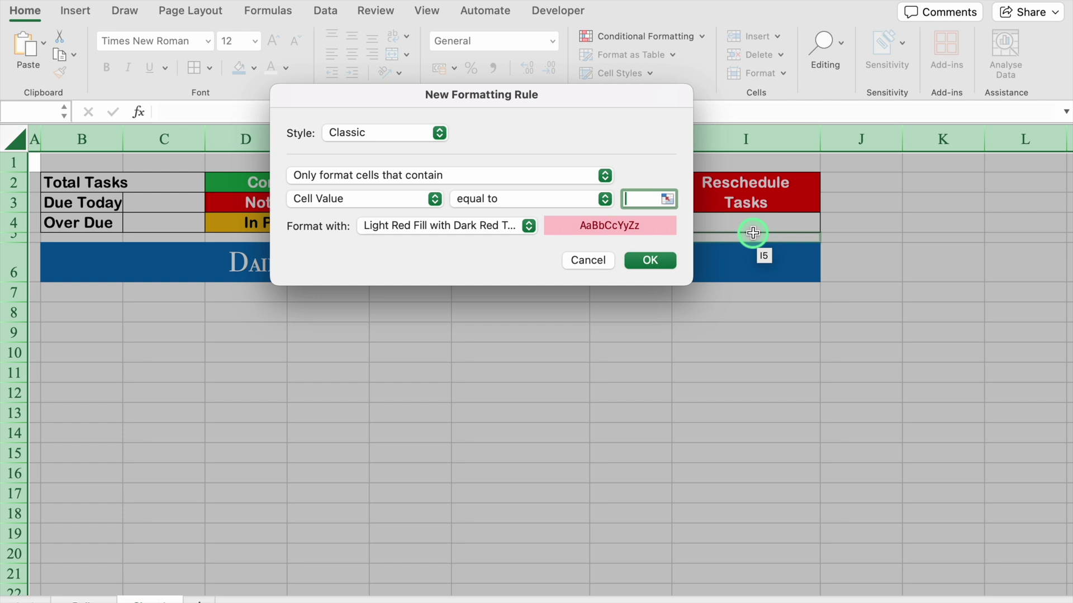
pyautogui.write('Urgent')
pyautogui.click(529, 226)
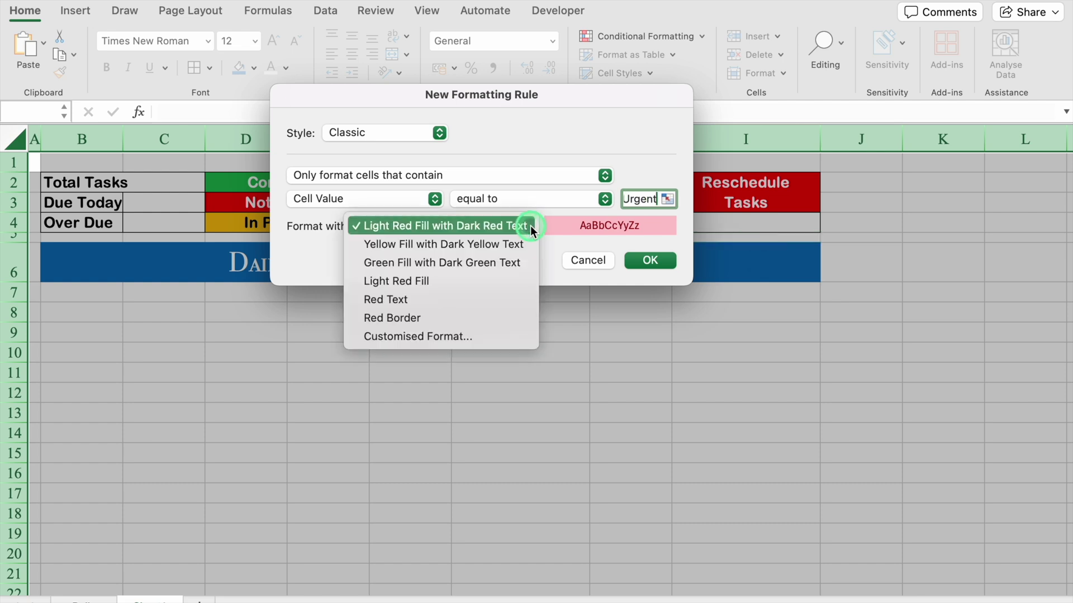
pyautogui.click(516, 266)
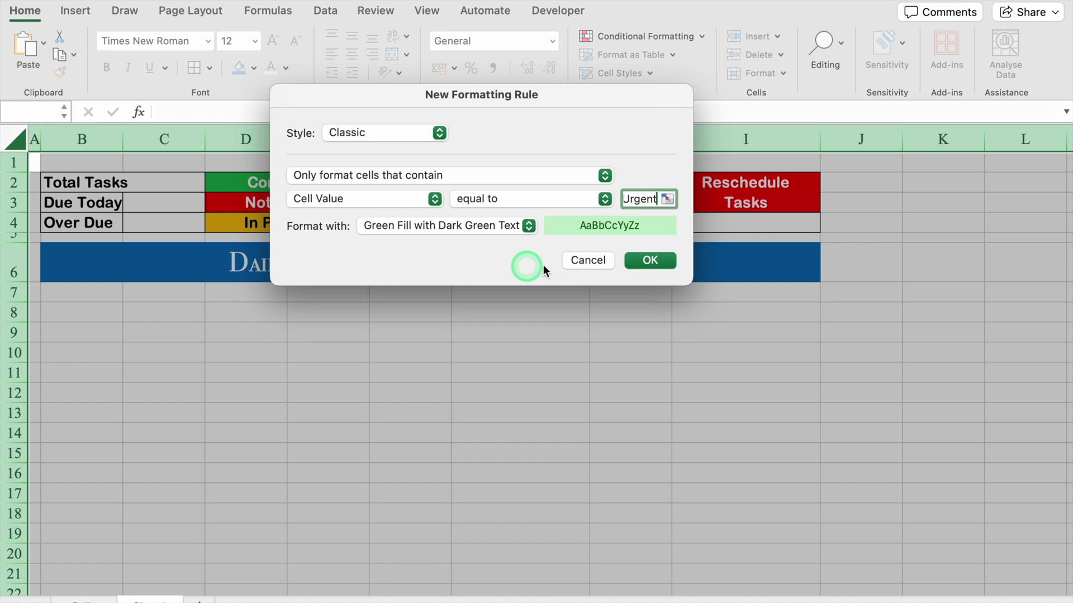
pyautogui.click(638, 258)
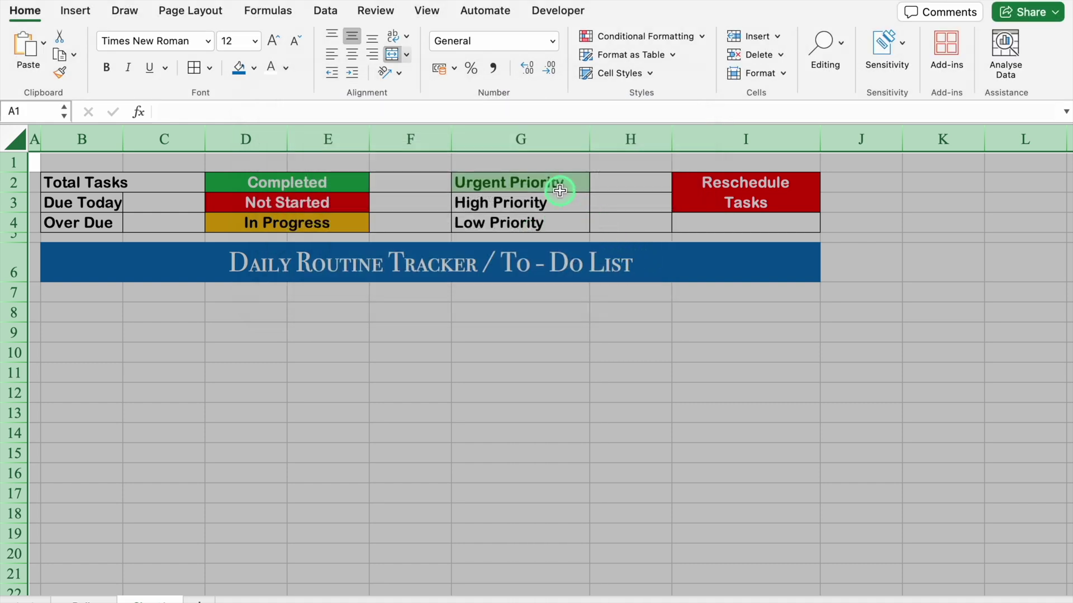
# Add a whole-sheet conditional formatting rule giving cells equal to High a Light Red Fill with Dark Red Text
pyautogui.click(631, 36)
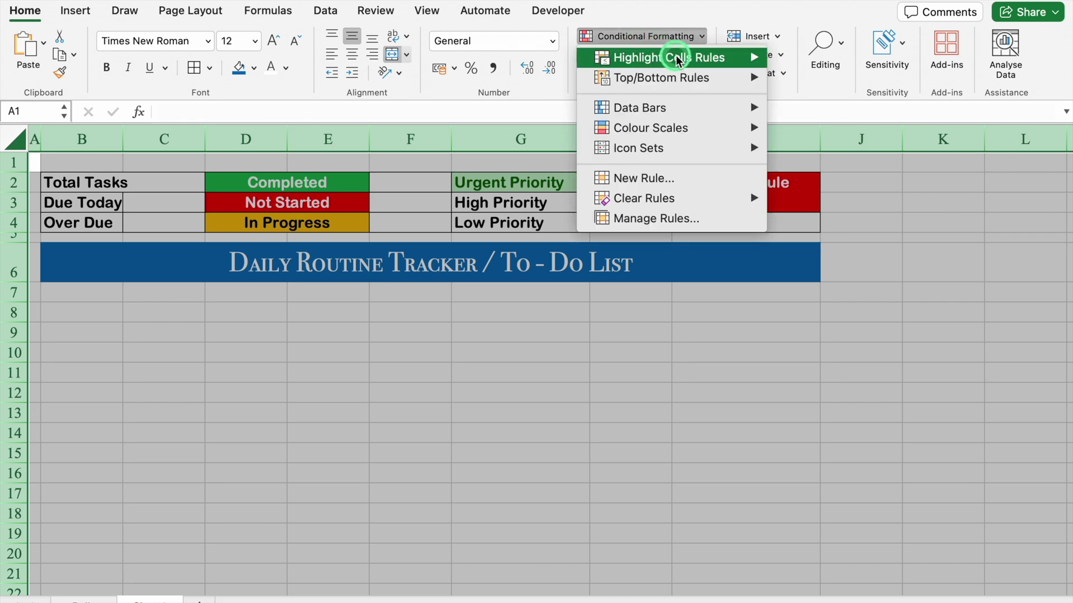
pyautogui.moveTo(676, 59)
pyautogui.click(833, 121)
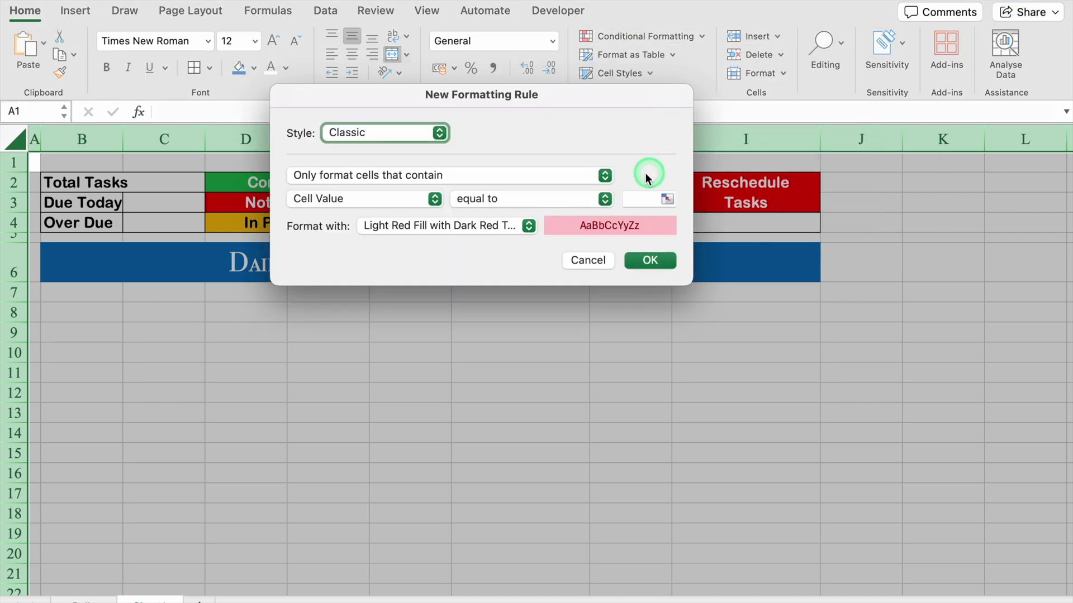
pyautogui.click(637, 204)
pyautogui.write('High')
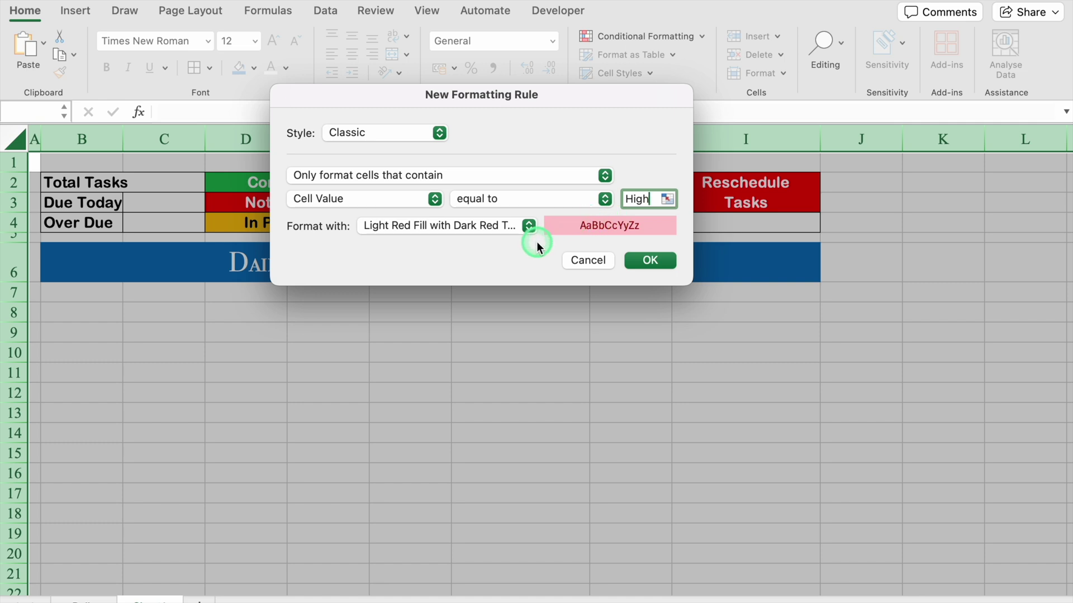
pyautogui.click(659, 260)
# Add a whole-sheet conditional formatting rule giving cells equal to Low a Yellow Fill with Dark Yellow Text
pyautogui.click(661, 39)
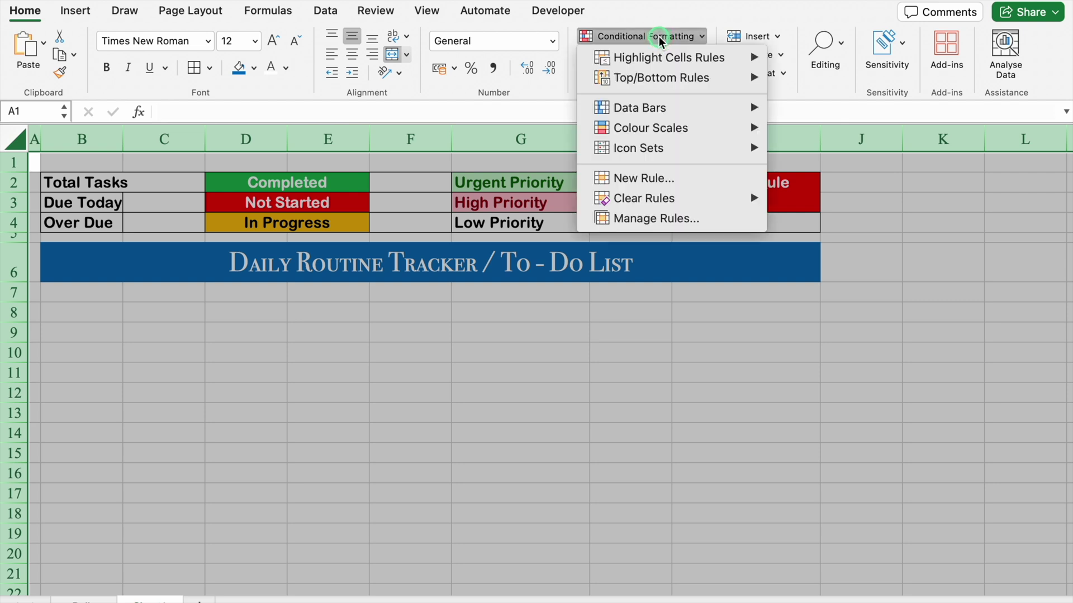
pyautogui.moveTo(664, 56)
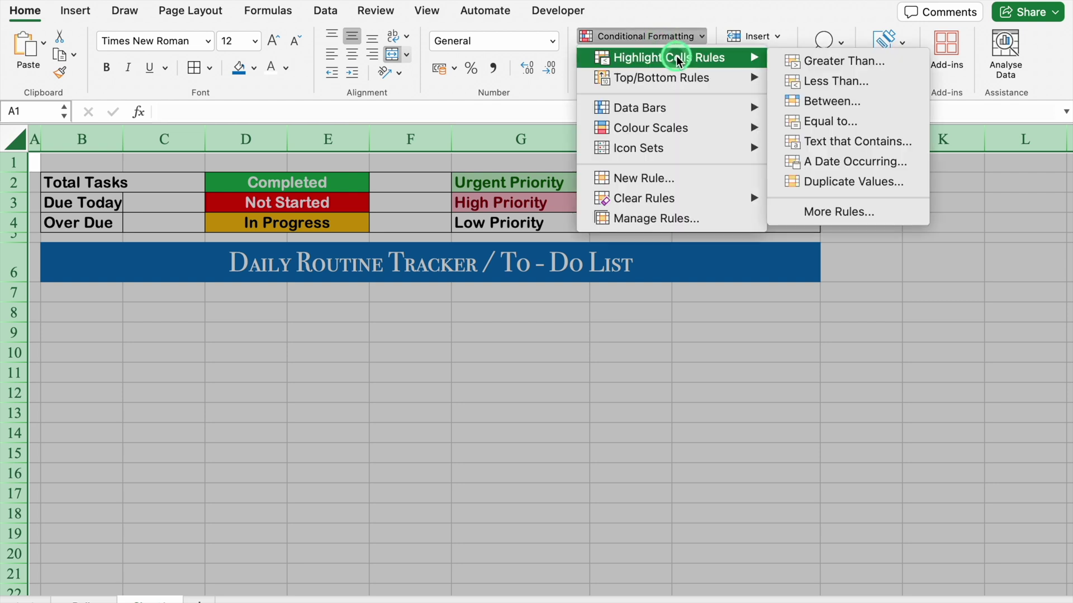
pyautogui.click(823, 123)
pyautogui.click(643, 199)
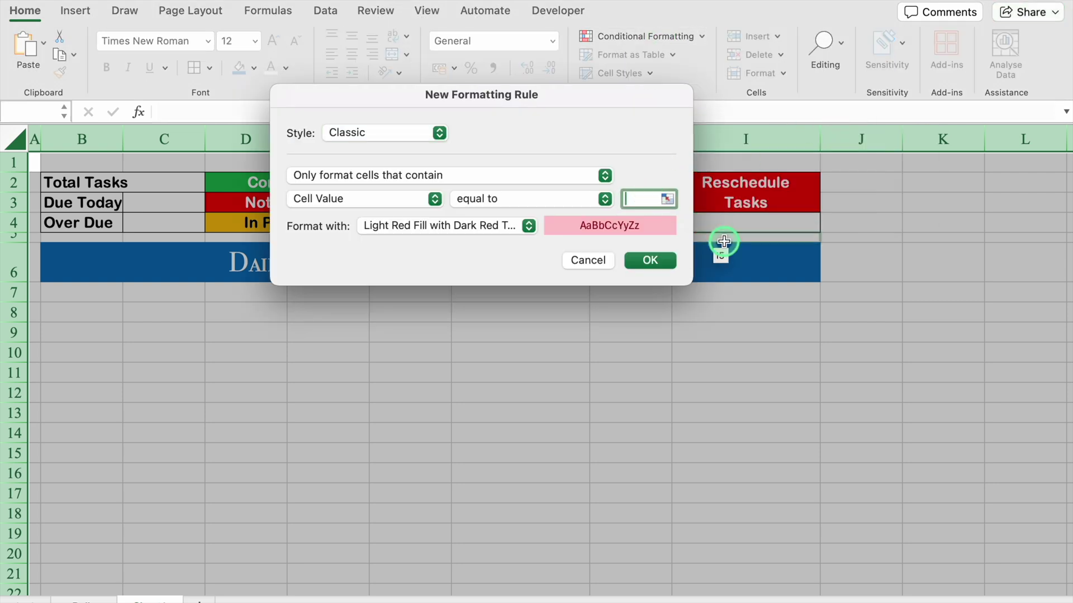
pyautogui.write('Low')
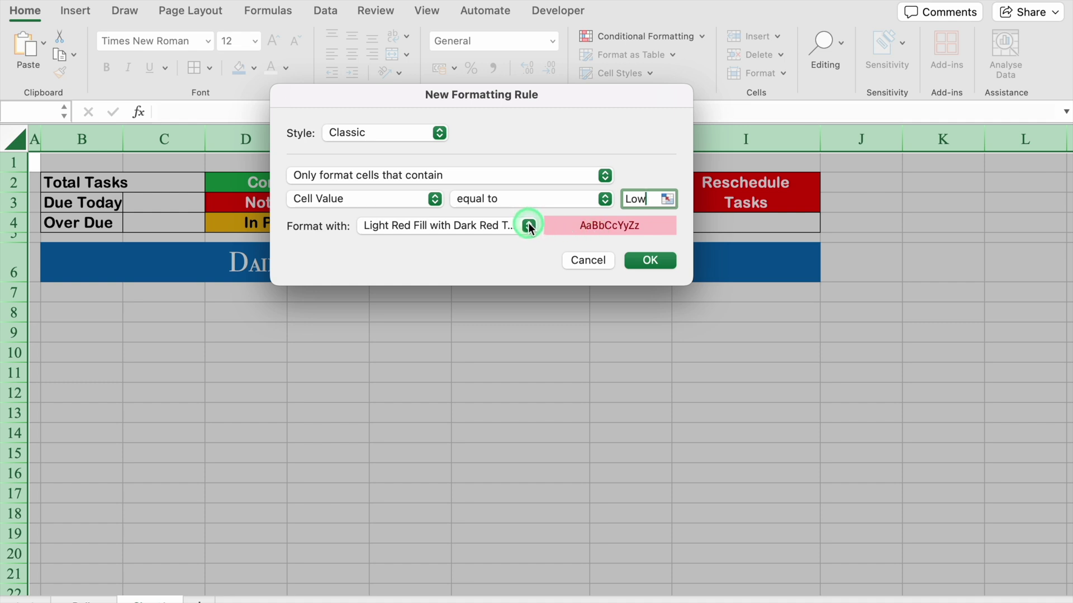
pyautogui.click(528, 226)
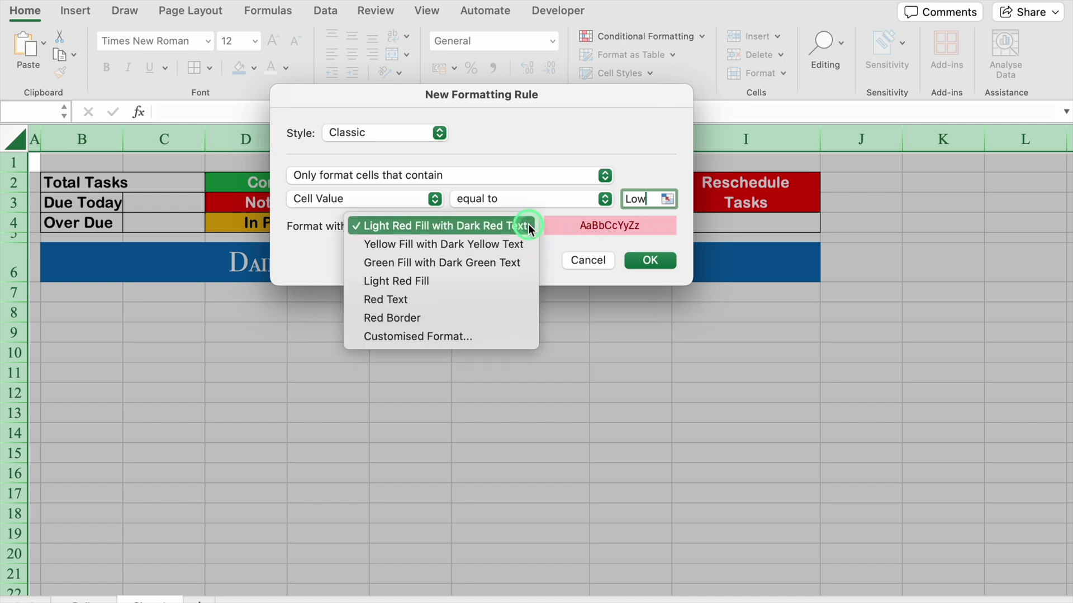
pyautogui.click(506, 251)
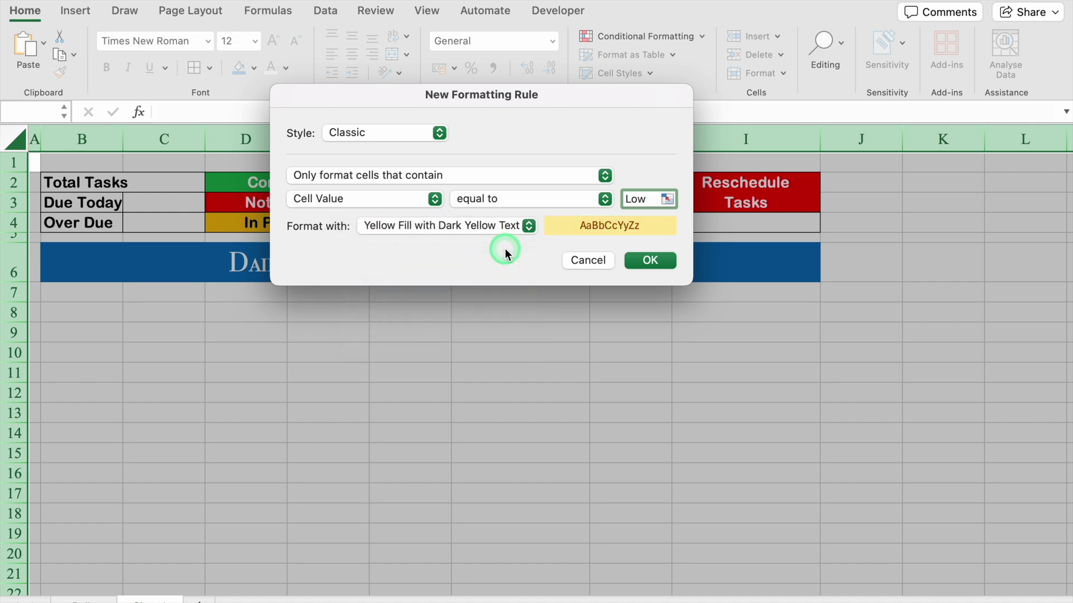
pyautogui.click(653, 260)
pyautogui.click(598, 372)
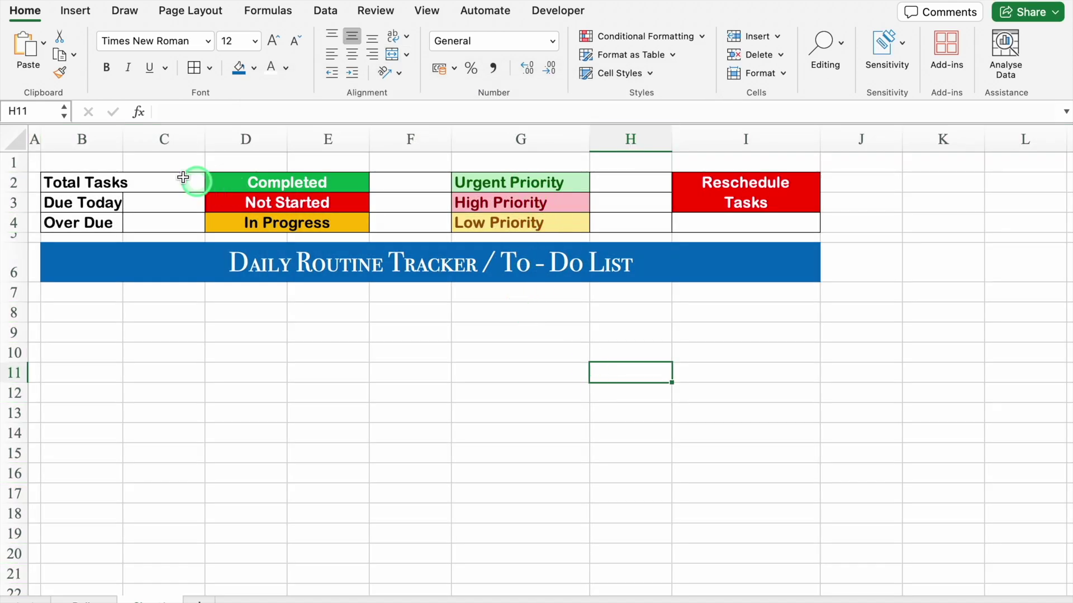
# Widen column B to fit the summary labels and hide the sheet's gridlines
pyautogui.moveTo(123, 138); pyautogui.dragTo(170, 139)
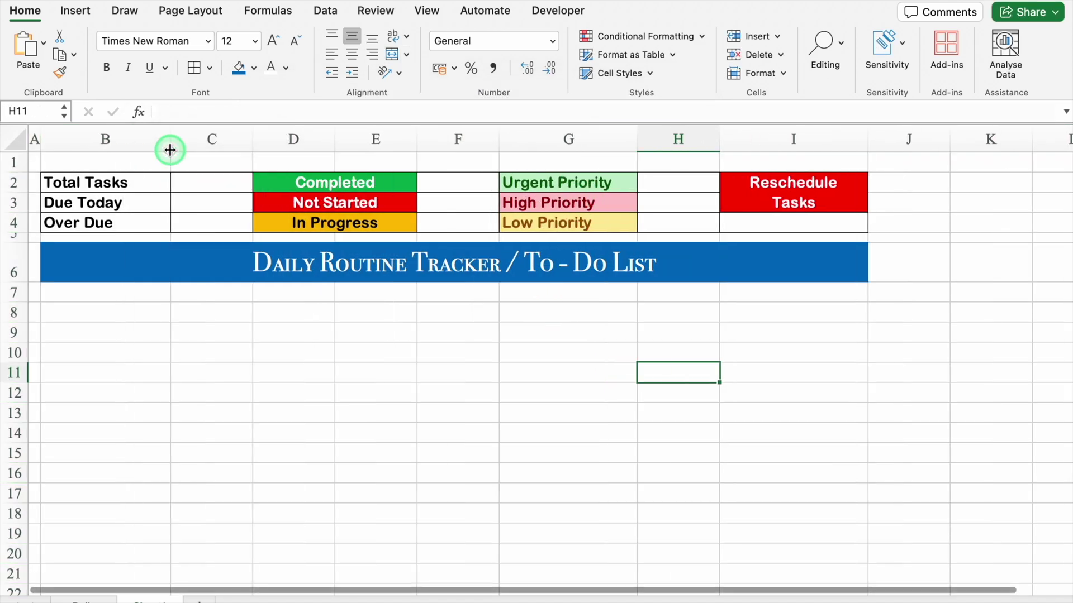
pyautogui.click(427, 12)
pyautogui.click(439, 44)
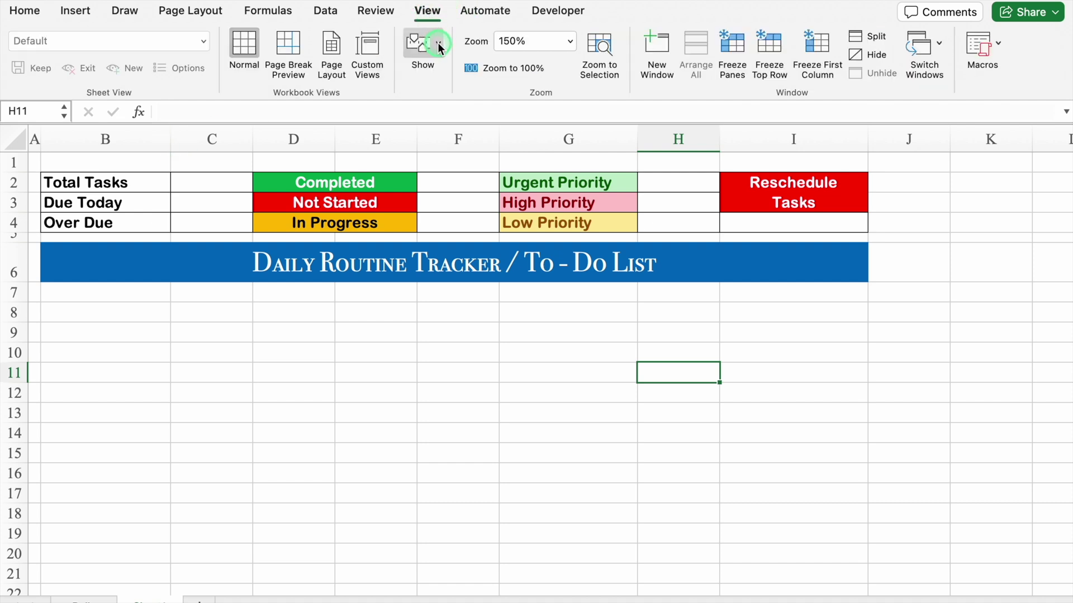
pyautogui.click(364, 120)
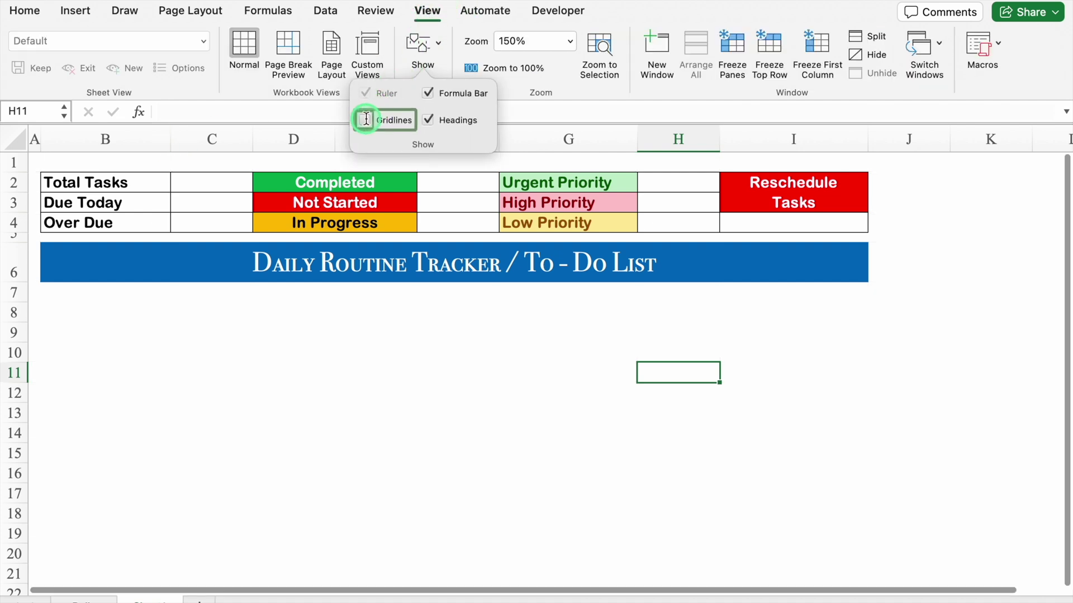
# Enter the table headers Tasks in B8 and Category in C8
pyautogui.click(14, 291)
pyautogui.click(54, 313)
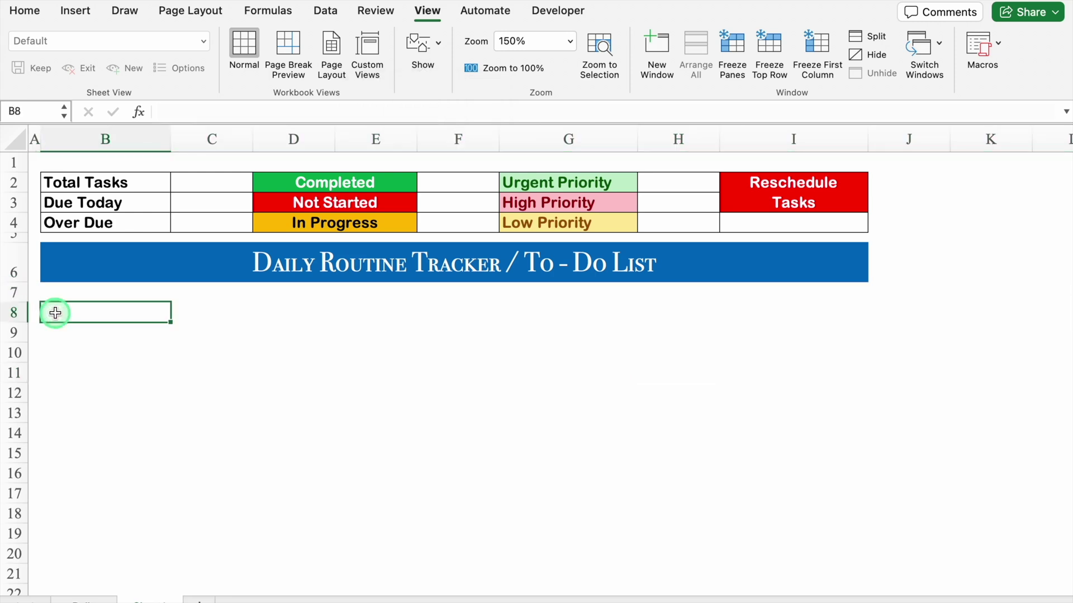
pyautogui.write('Tasks')
pyautogui.click(250, 305)
pyautogui.write('Categ')
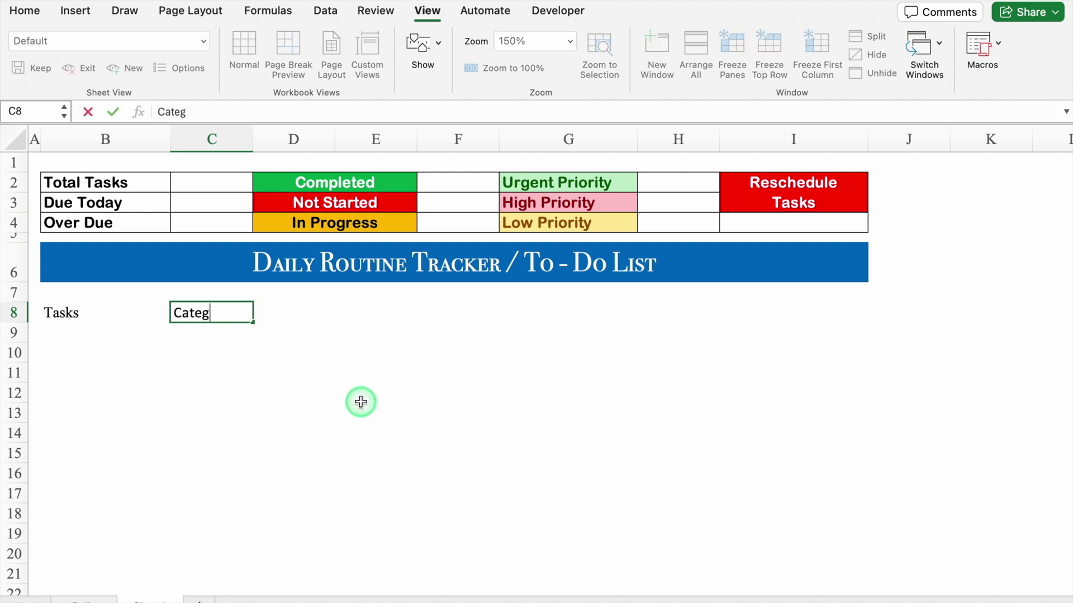
pyautogui.write('ory')
pyautogui.press('Tab')
# Enter the headers Deadline Date in D8 and Day in E8, and autofit column D
pyautogui.write('Deadkine Date')
pyautogui.press('Tab')
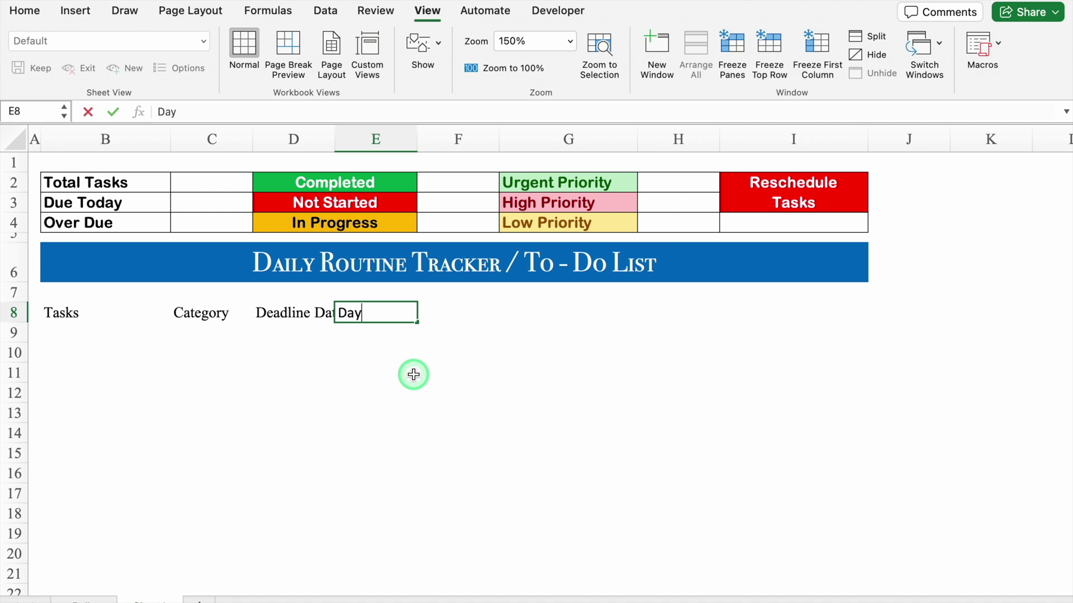
pyautogui.write('Day')
pyautogui.press('Tab')
pyautogui.doubleClick(334, 139)
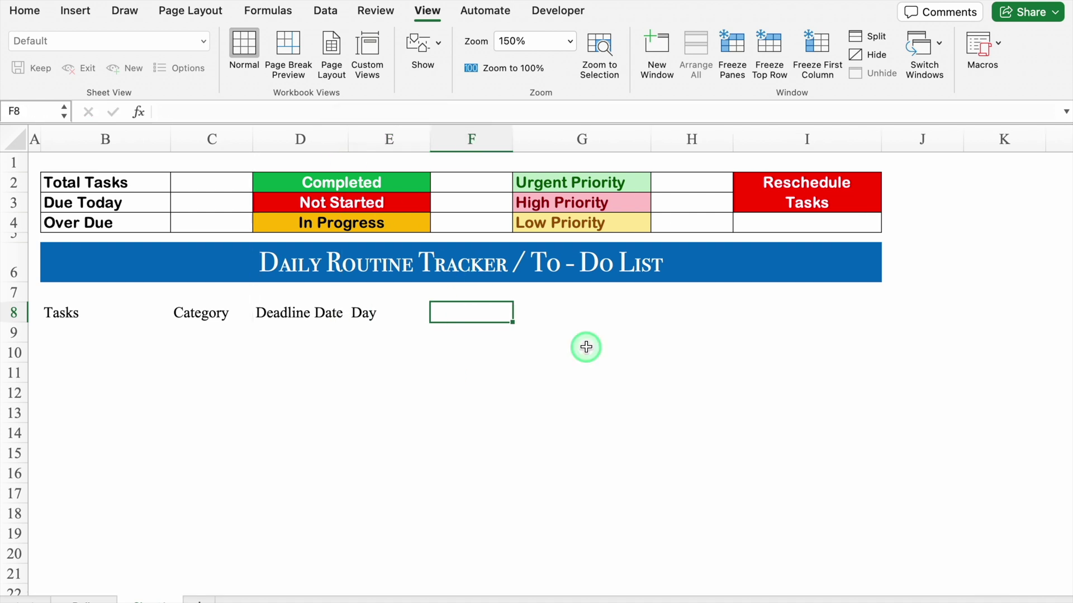
# Enter the remaining headers Priority, Comments, Status and Action in cells F8 to I8
pyautogui.write('Priority')
pyautogui.press('Tab')
pyautogui.write('Comments')
pyautogui.press('Tab')
pyautogui.write('Status')
pyautogui.press('Tab')
pyautogui.write('Action')
pyautogui.press('Tab')
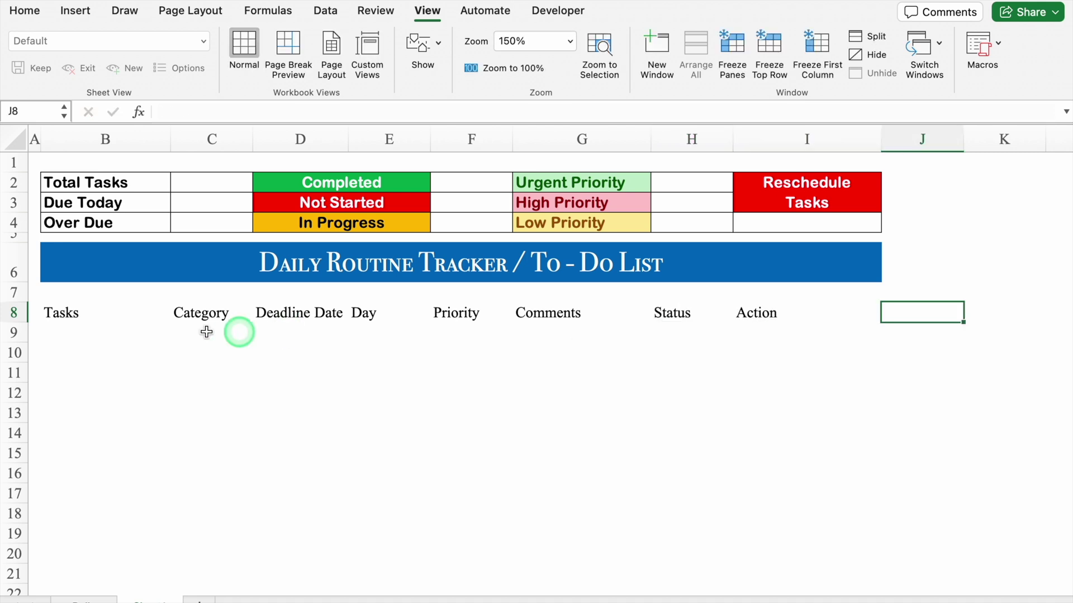
# Centre the headers in row 8 and format B8:I8 with a blue fill, white text and borders
pyautogui.click(17, 310)
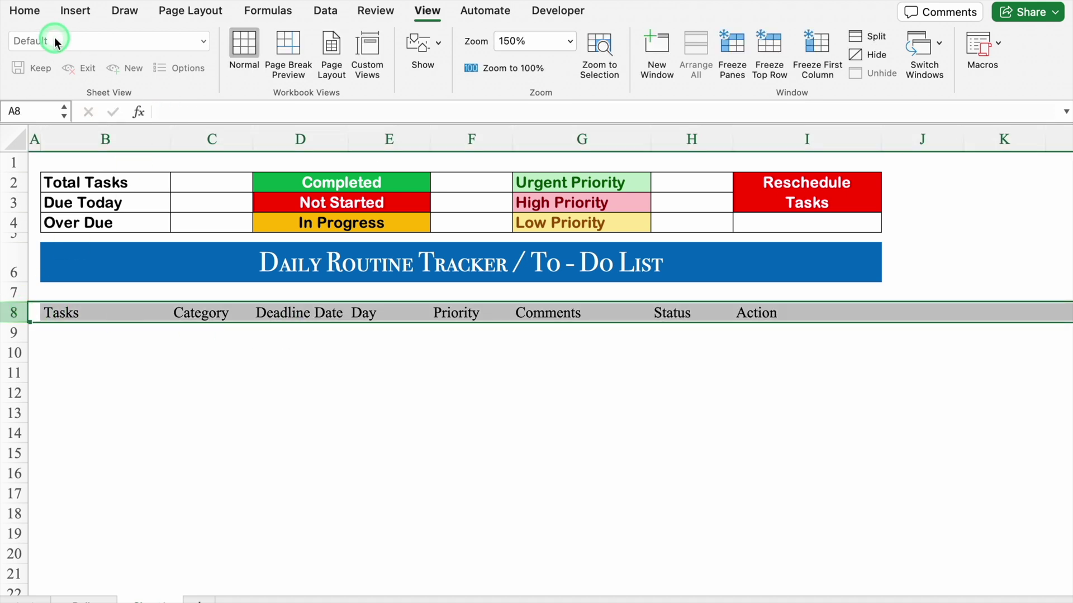
pyautogui.click(29, 12)
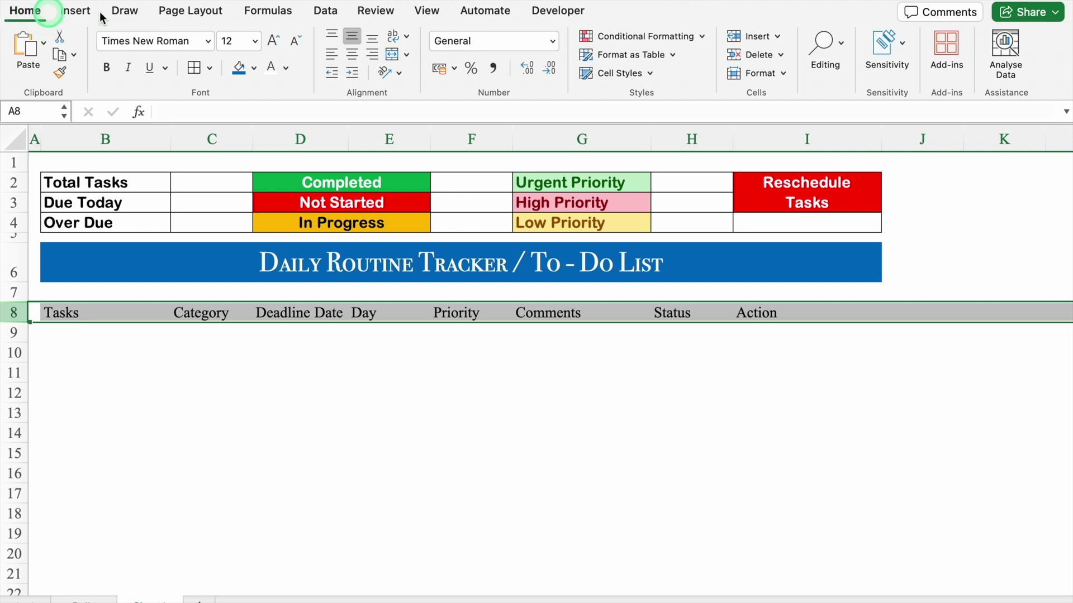
pyautogui.click(351, 55)
pyautogui.moveTo(105, 313); pyautogui.dragTo(798, 313)
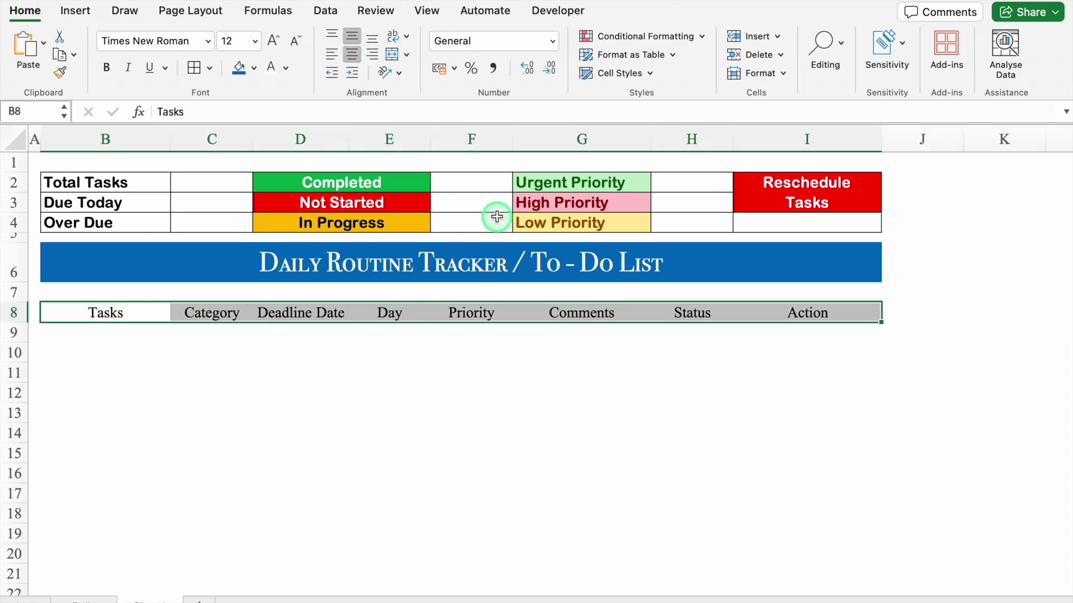
pyautogui.click(239, 69)
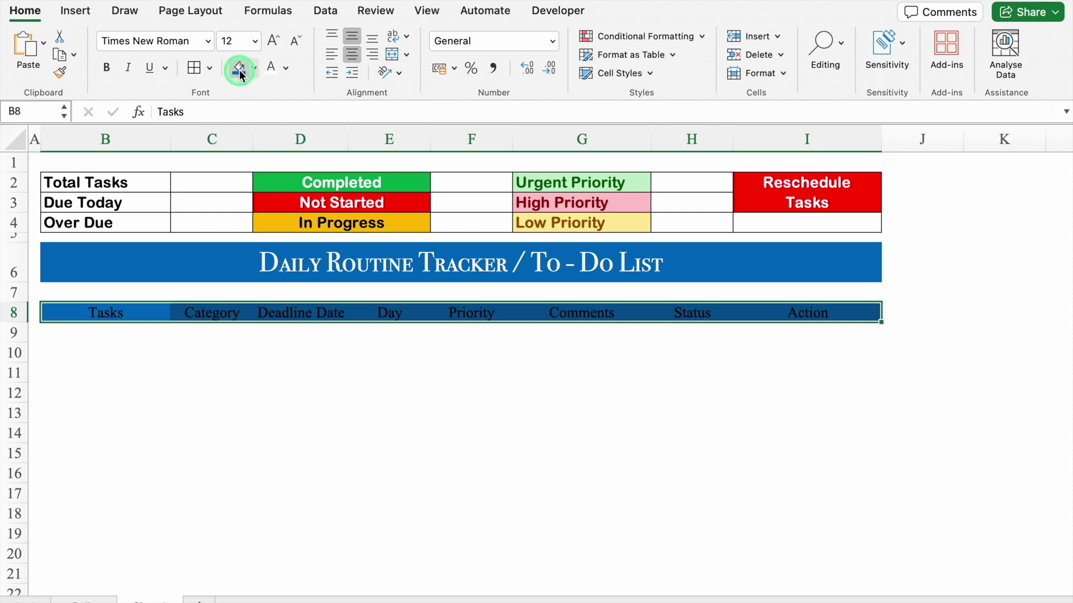
pyautogui.click(274, 74)
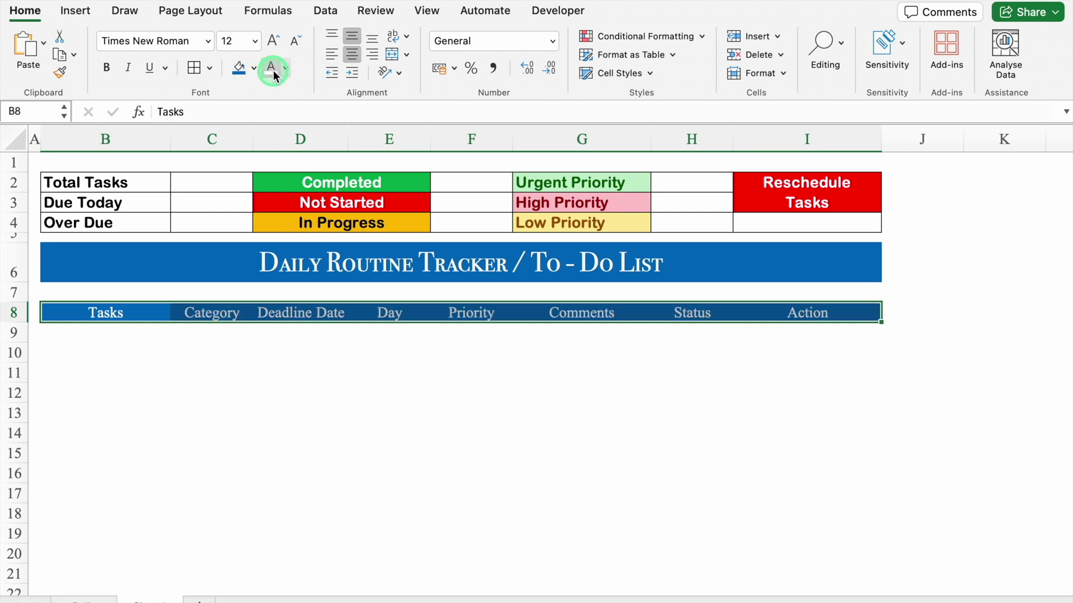
pyautogui.click(195, 68)
pyautogui.click(263, 371)
# Reduce the height of spacer row 7 and add a border around the title banner in row 6
pyautogui.moveTo(15, 303); pyautogui.dragTo(15, 286)
pyautogui.click(86, 271)
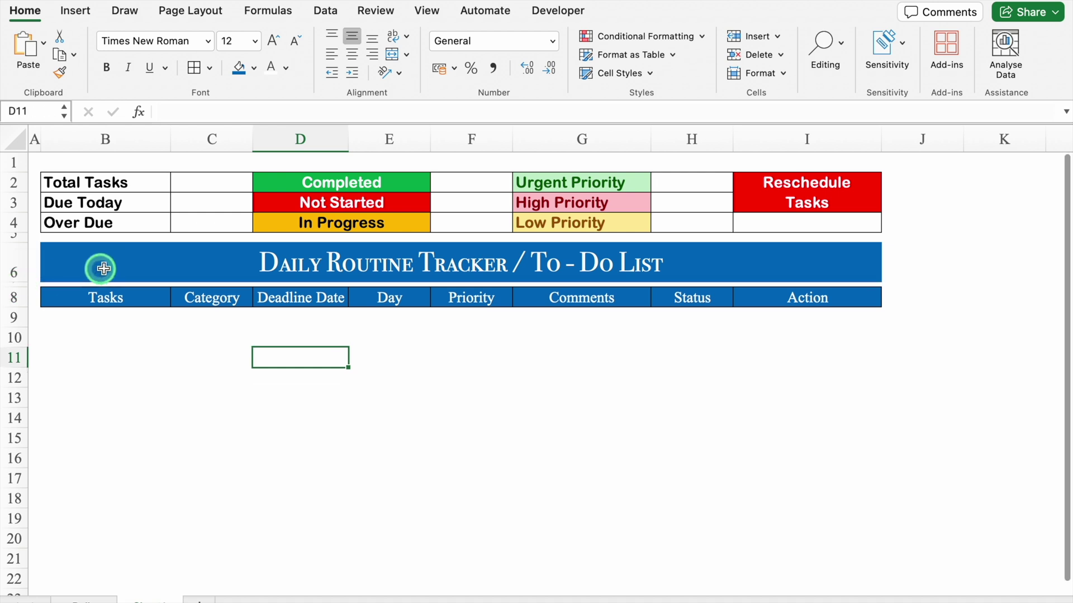
pyautogui.click(196, 69)
pyautogui.click(301, 377)
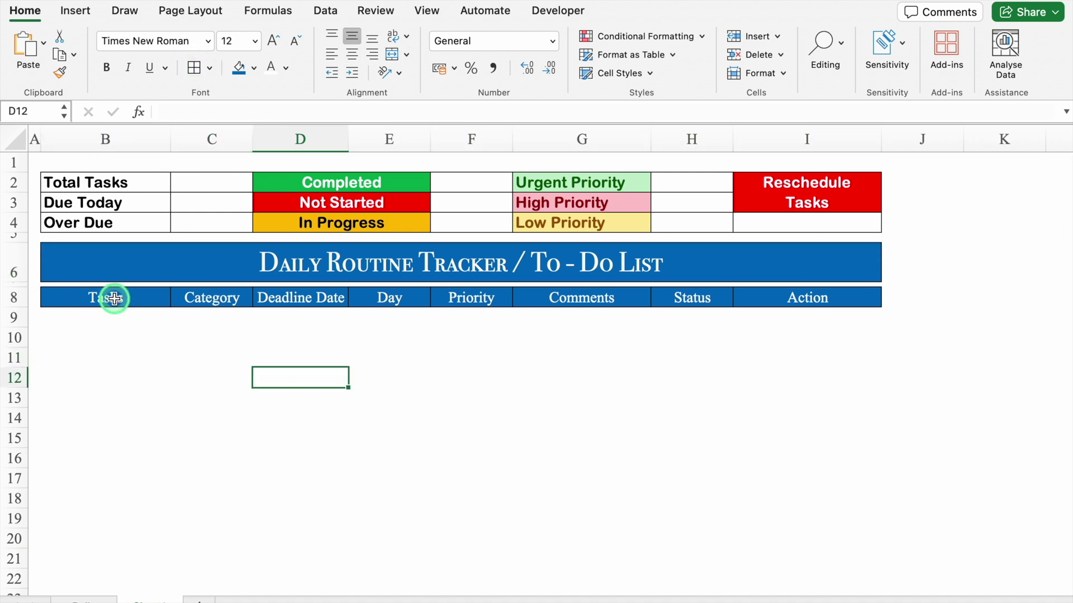
# Apply all borders to the table range B8:I19 and widen the Tasks and Comments columns
pyautogui.moveTo(114, 298); pyautogui.dragTo(838, 514)
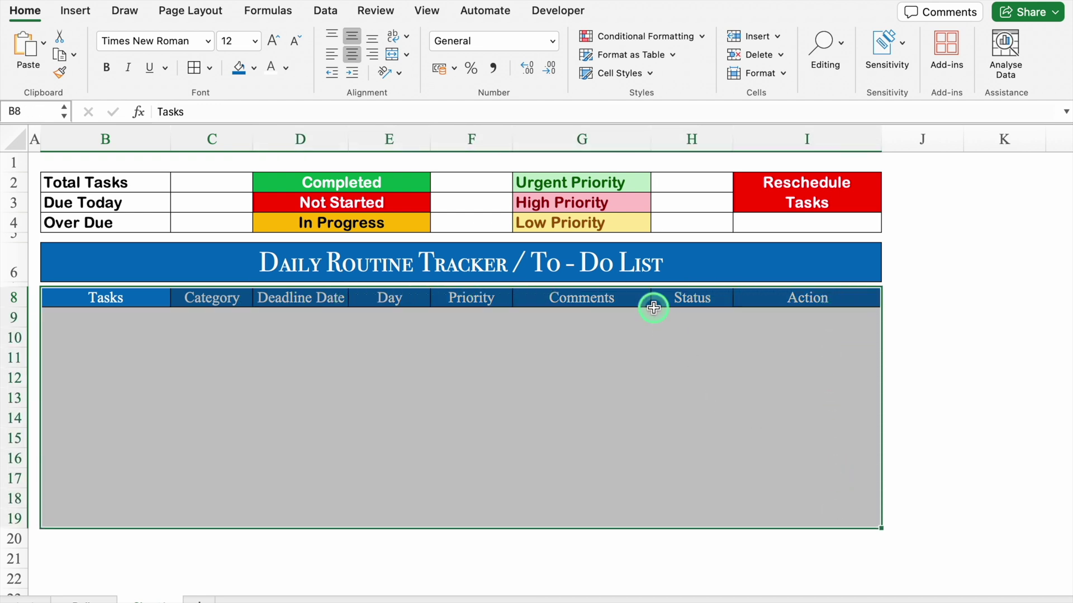
pyautogui.click(194, 68)
pyautogui.click(128, 319)
pyautogui.moveTo(170, 139); pyautogui.dragTo(239, 150)
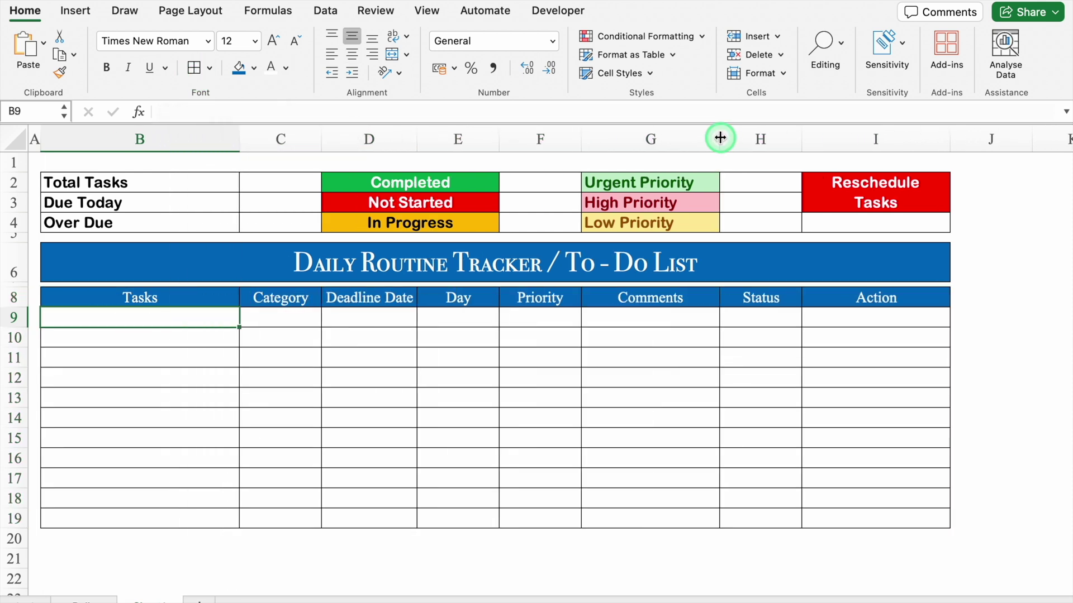
pyautogui.moveTo(719, 138); pyautogui.dragTo(759, 146)
# Paste the copied task names as values only starting at B9, and widen column B to fit them
pyautogui.click(175, 318)
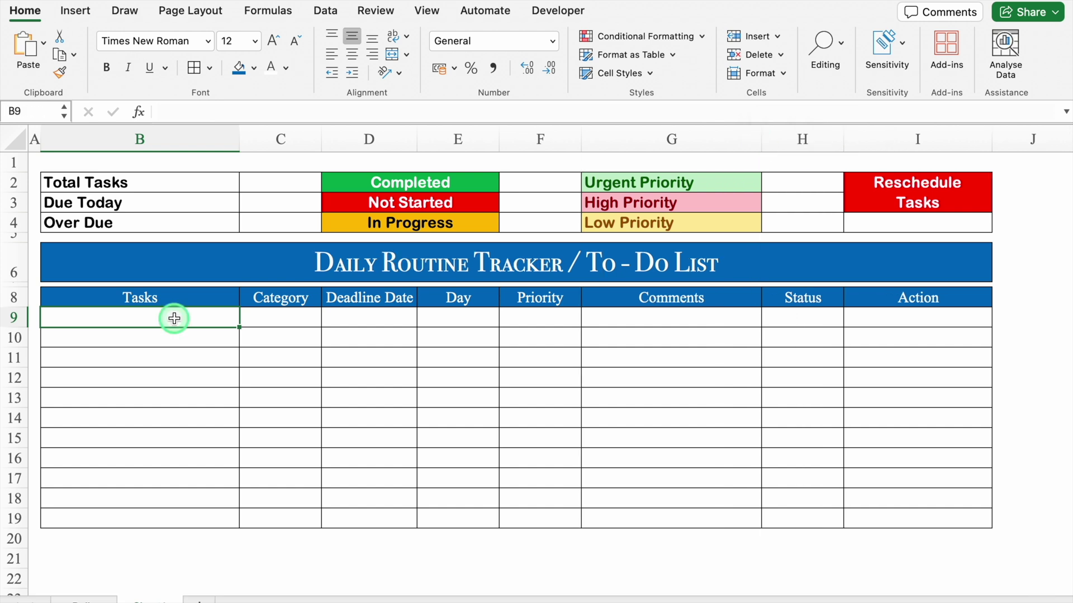
pyautogui.rightClick(144, 314)
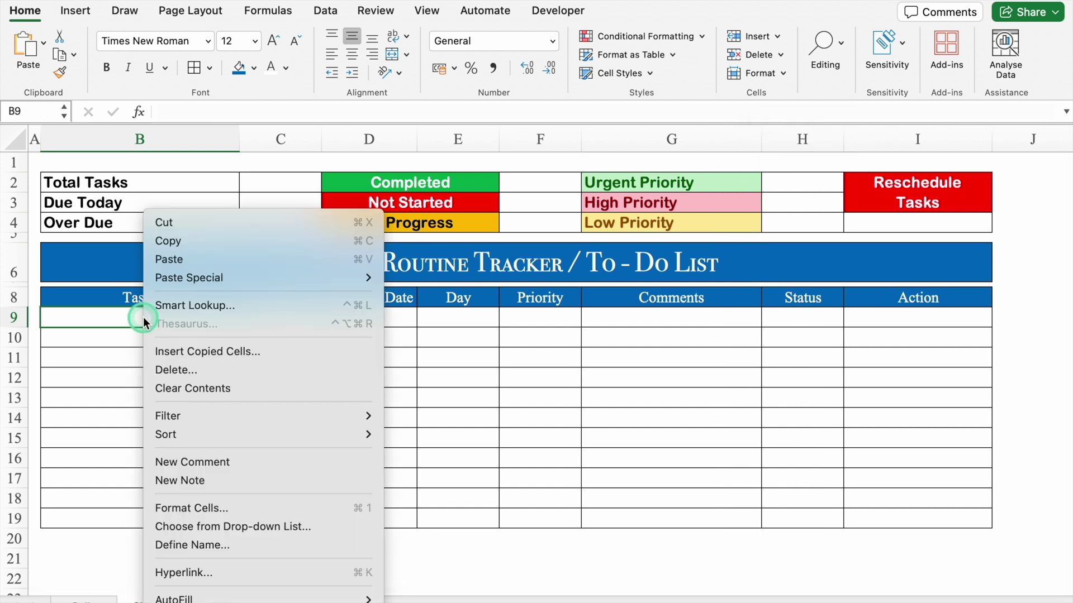
pyautogui.moveTo(222, 282)
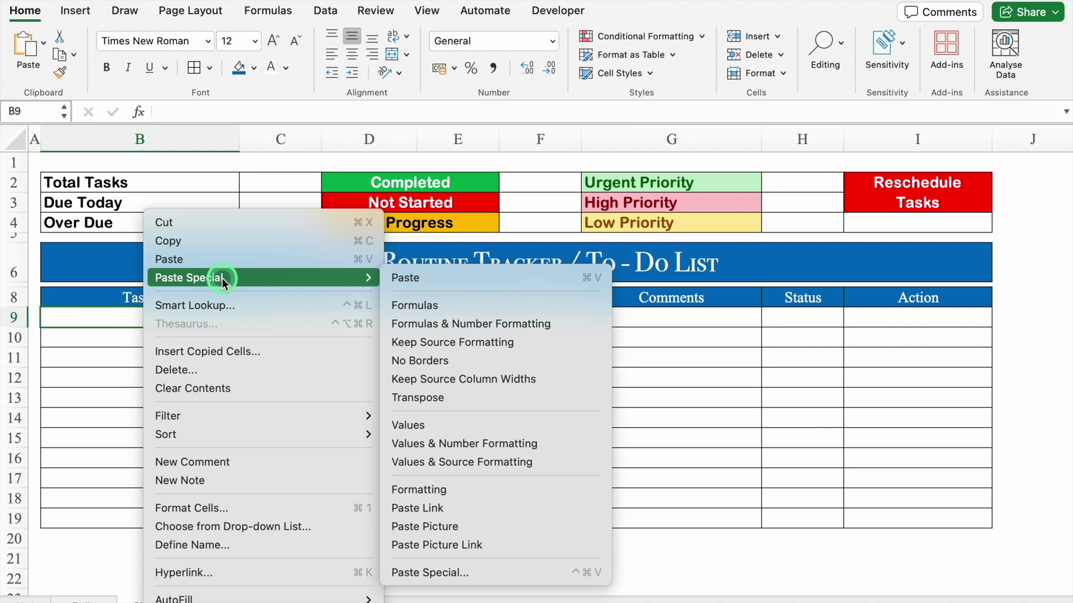
pyautogui.click(453, 425)
pyautogui.moveTo(238, 135); pyautogui.dragTo(251, 137)
# Add a drop-down list validation to C9:C19 with the source Household,Admin,Audition,Bank,Follow-up
pyautogui.click(295, 320)
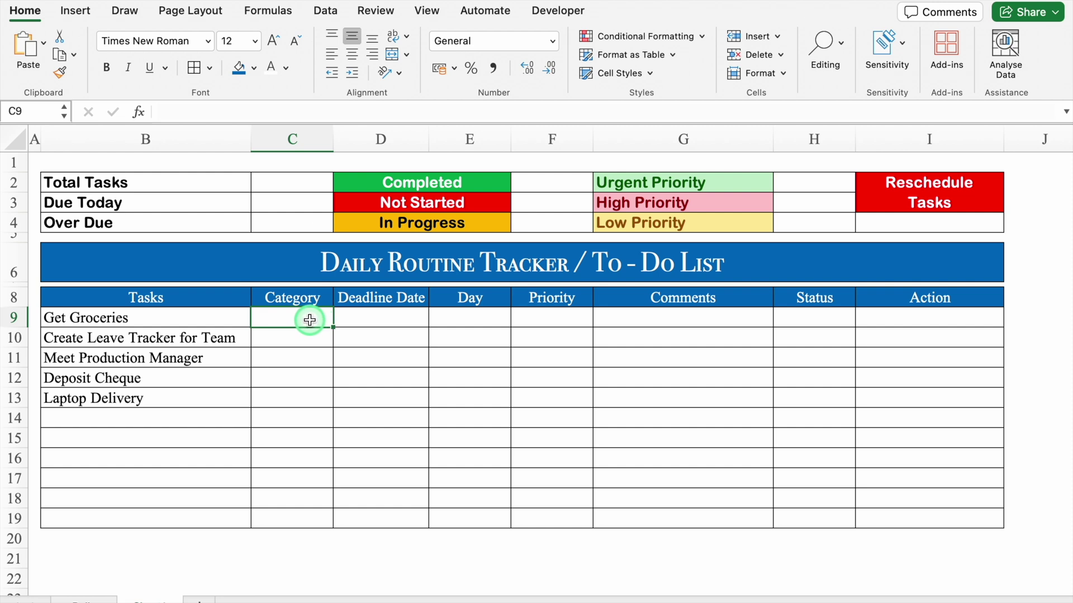
pyautogui.moveTo(309, 319); pyautogui.dragTo(309, 521)
pyautogui.click(326, 12)
pyautogui.click(743, 44)
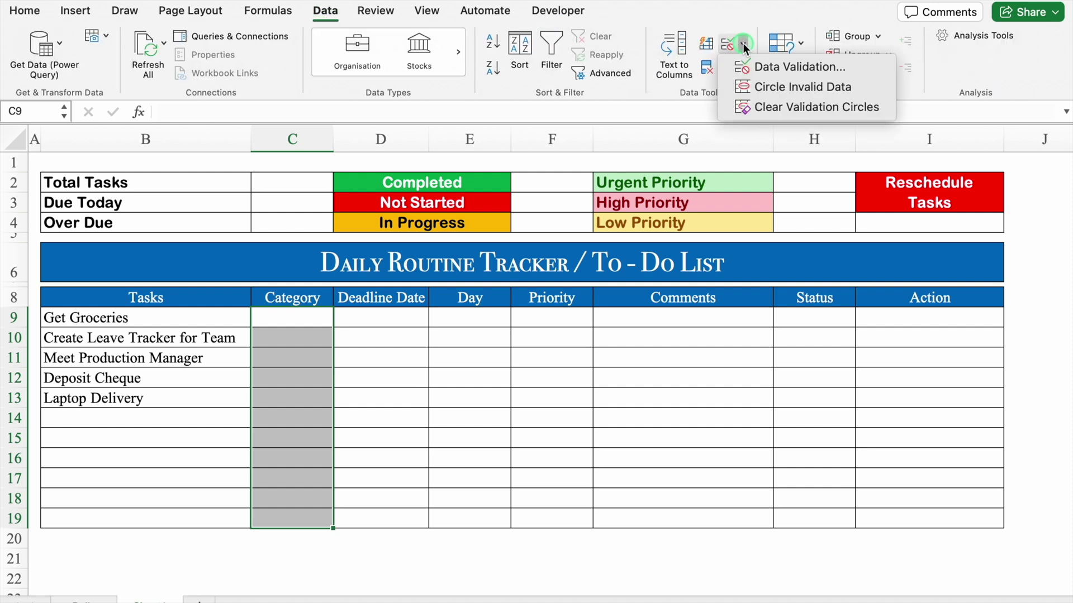
pyautogui.click(786, 66)
pyautogui.click(534, 162)
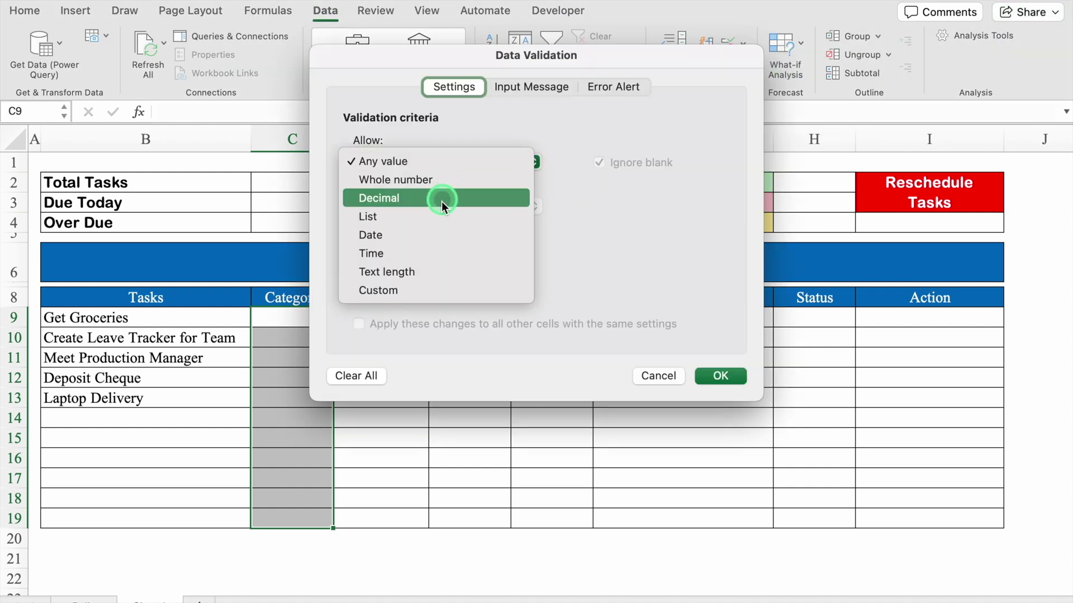
pyautogui.click(441, 218)
pyautogui.click(419, 249)
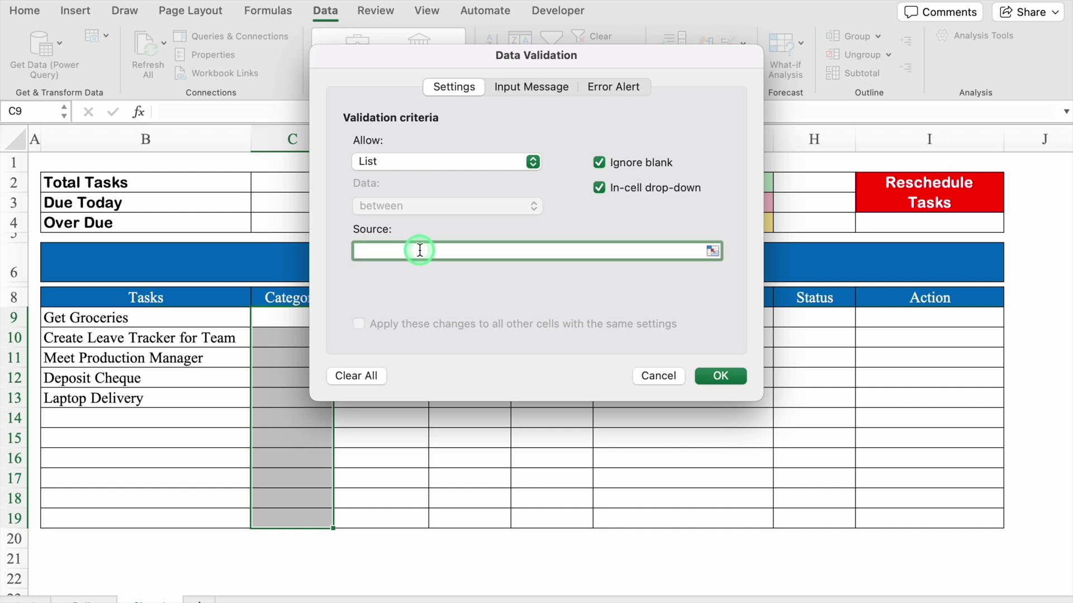
pyautogui.write('Household,Admin,Audition,Bank,Follow-up')
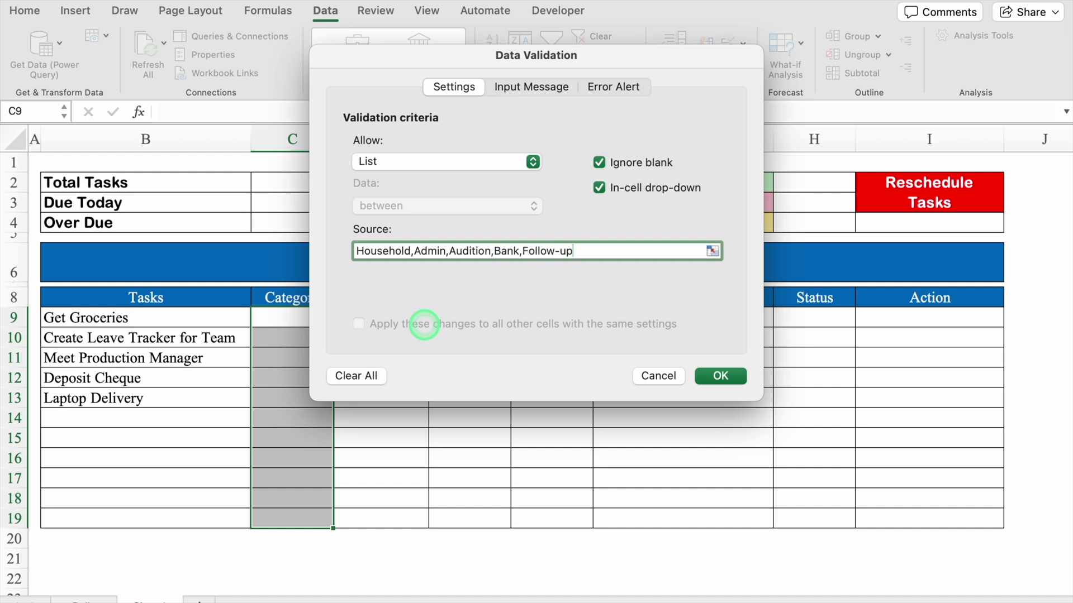
pyautogui.click(720, 376)
# Choose the categories Household, Admin, Follow-up, Bank and Follow-up for the five tasks in C9:C13
pyautogui.click(339, 320)
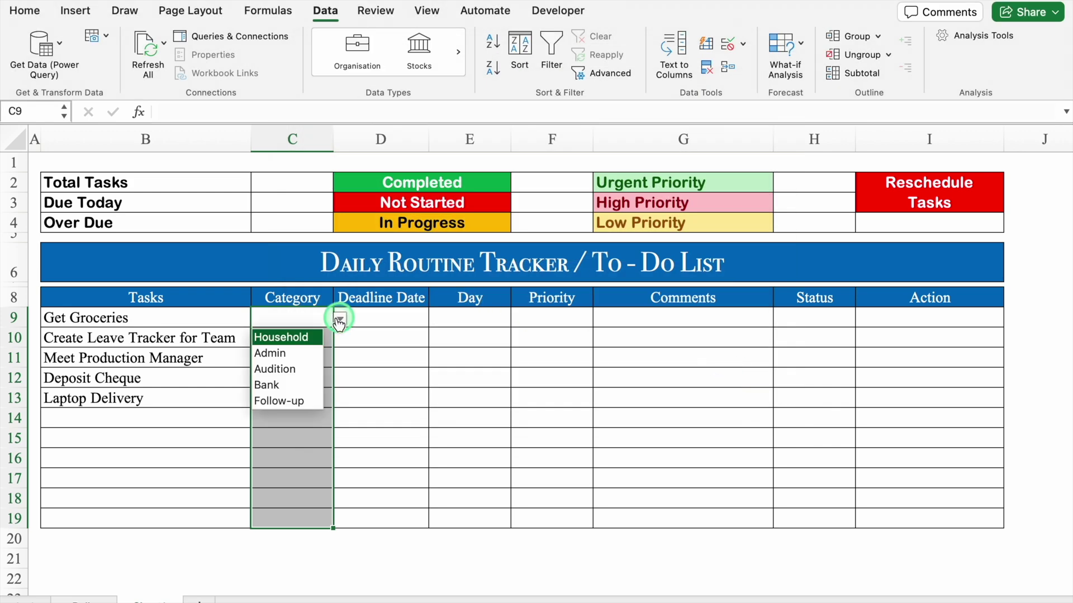
pyautogui.click(281, 337)
pyautogui.click(327, 337)
pyautogui.click(339, 338)
pyautogui.click(279, 373)
pyautogui.click(284, 357)
pyautogui.click(339, 359)
pyautogui.click(279, 433)
pyautogui.click(339, 379)
pyautogui.click(280, 439)
pyautogui.click(292, 399)
pyautogui.click(339, 399)
pyautogui.click(279, 472)
# Enter the deadline date 25/4/24 in D9 and centre it
pyautogui.click(374, 318)
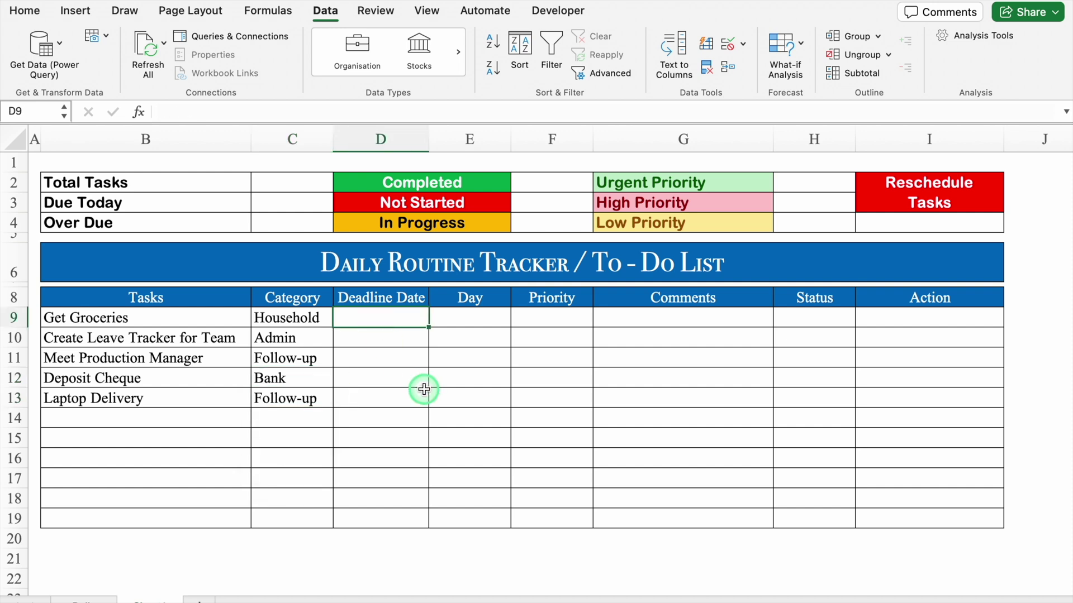
pyautogui.write('25/4/24')
pyautogui.press('Return')
pyautogui.click(391, 318)
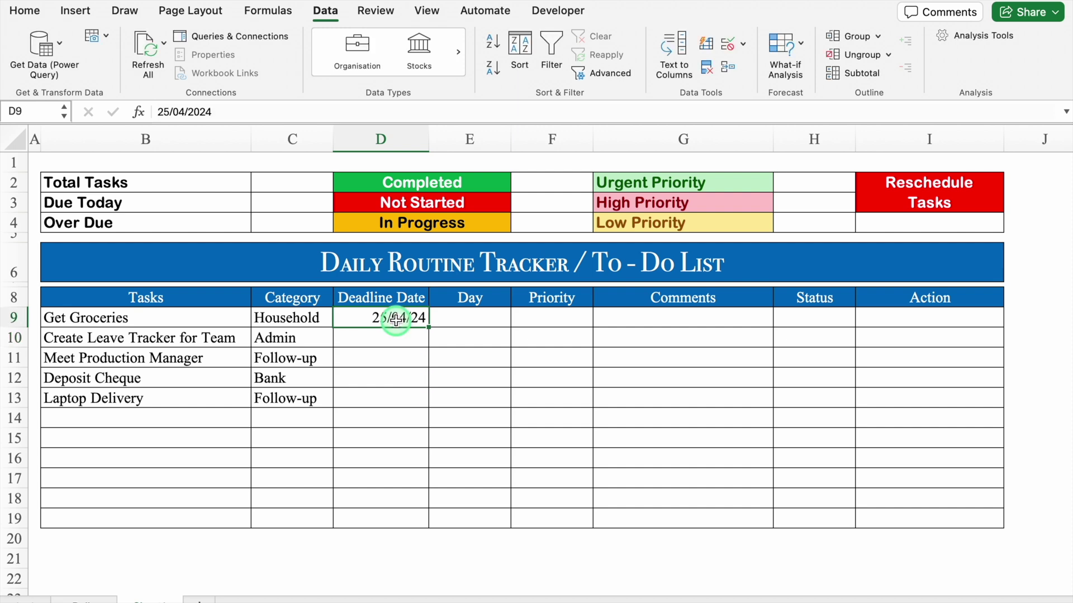
pyautogui.click(32, 23)
pyautogui.click(352, 54)
# Format D9:D19 as English (United States) dates in the 25-Apr-24 style, and fill the date series from D9 down to D13
pyautogui.moveTo(411, 318); pyautogui.dragTo(407, 514)
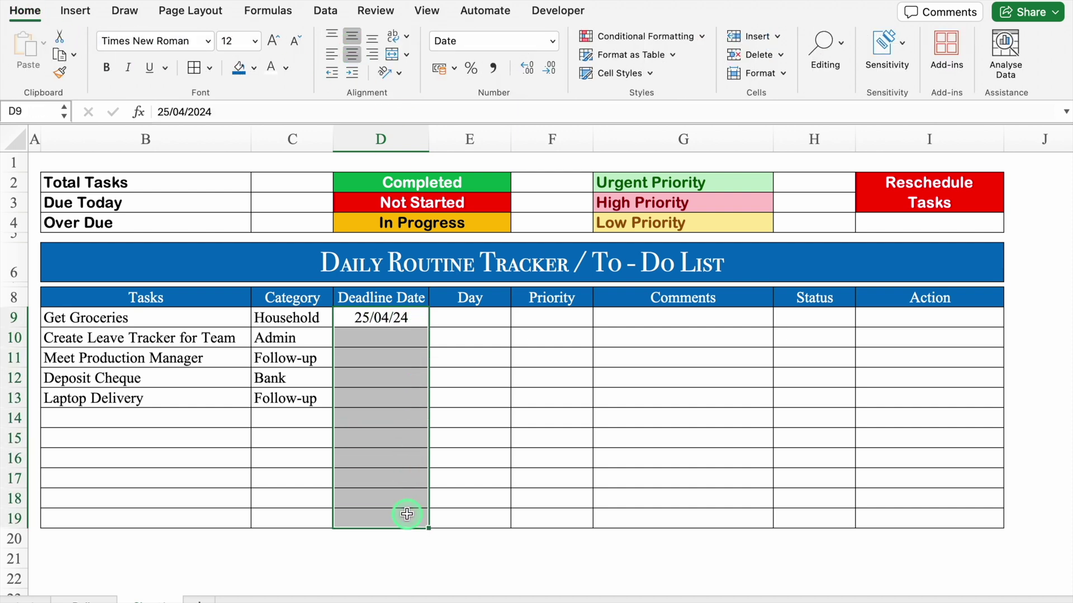
pyautogui.press('super+1')
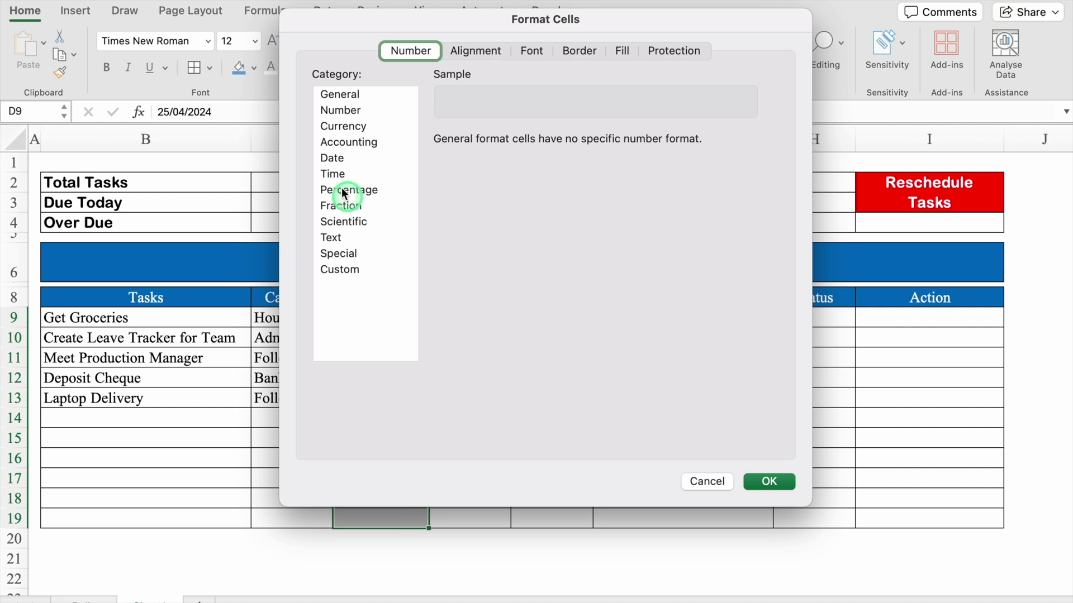
pyautogui.click(331, 158)
pyautogui.click(751, 309)
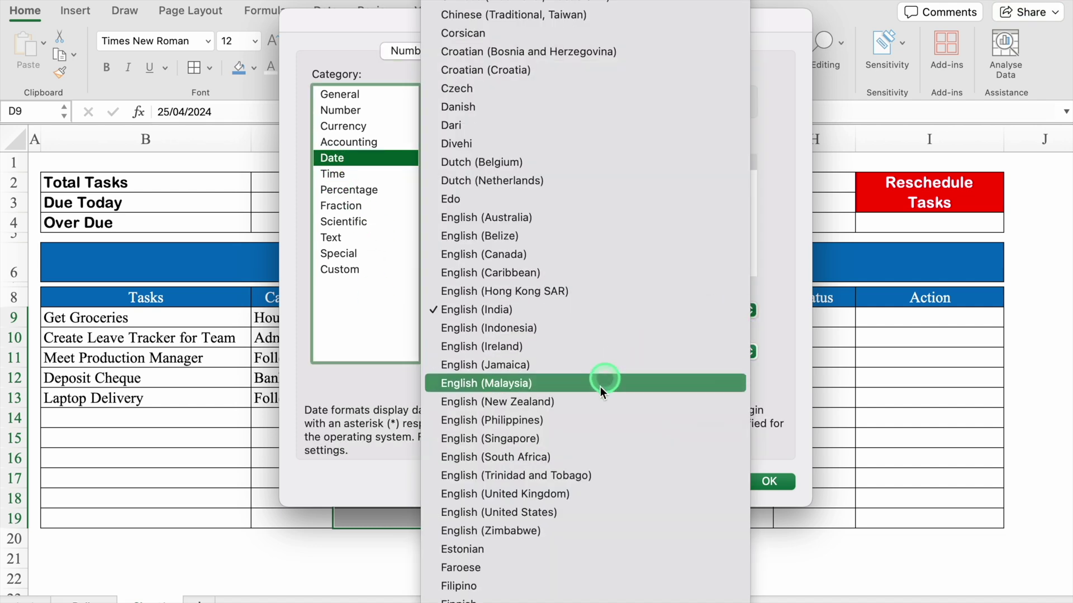
pyautogui.click(575, 512)
pyautogui.click(768, 480)
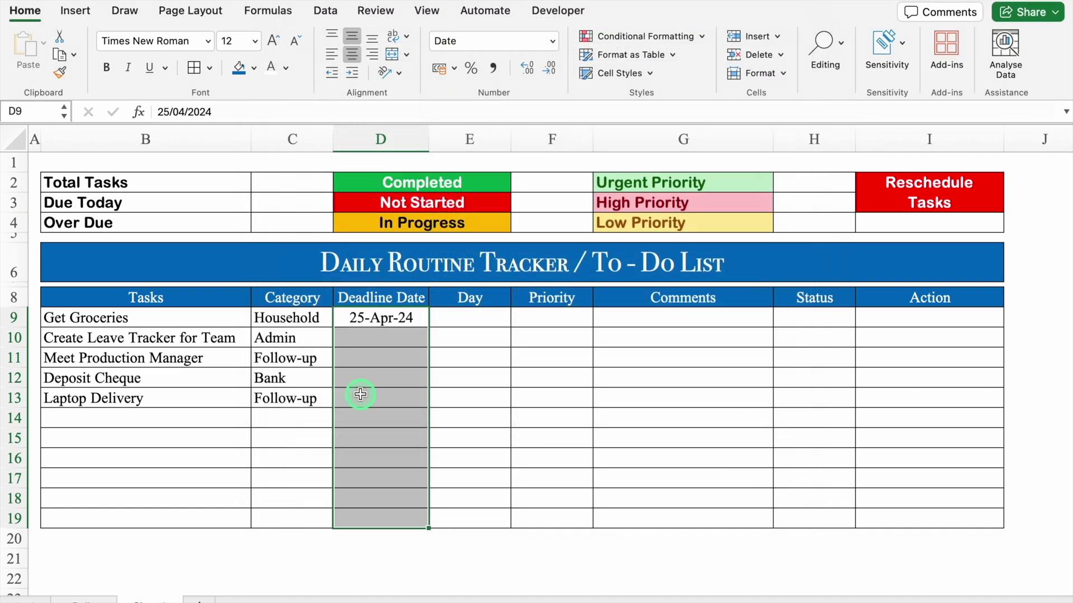
pyautogui.click(384, 315)
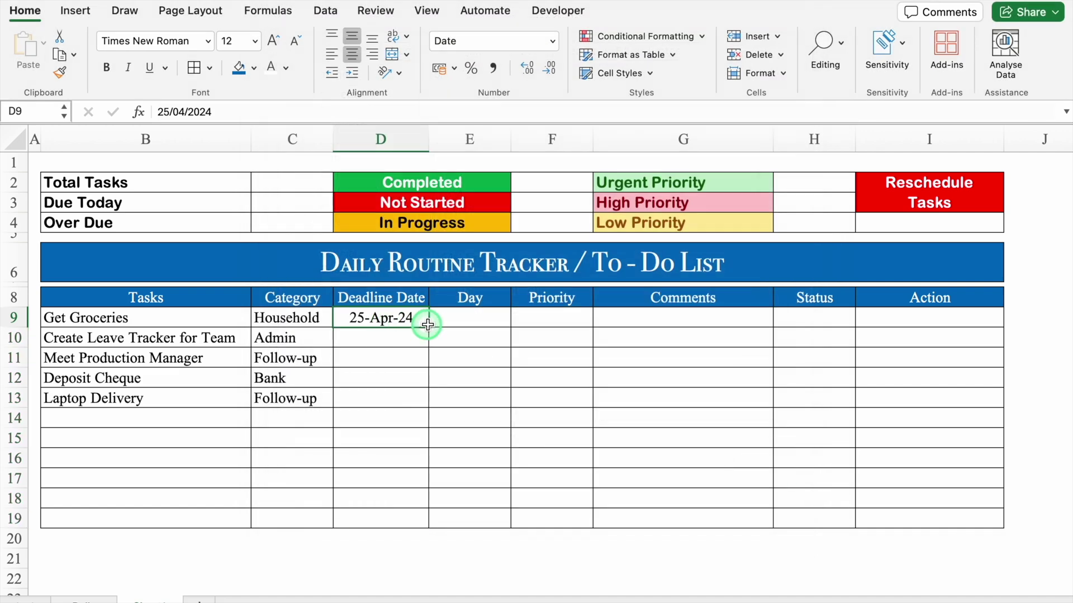
pyautogui.moveTo(429, 328); pyautogui.dragTo(423, 405)
# Start a conditional formatting rule on D9:D19 for dates occurring yesterday, using a customised format
pyautogui.moveTo(386, 317); pyautogui.dragTo(400, 517)
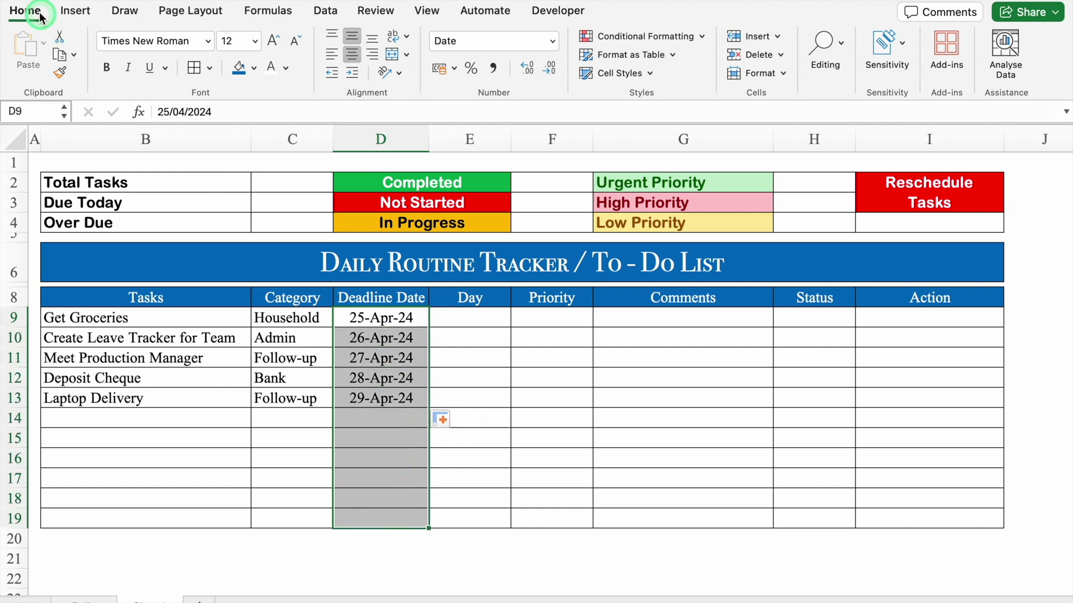
pyautogui.click(669, 37)
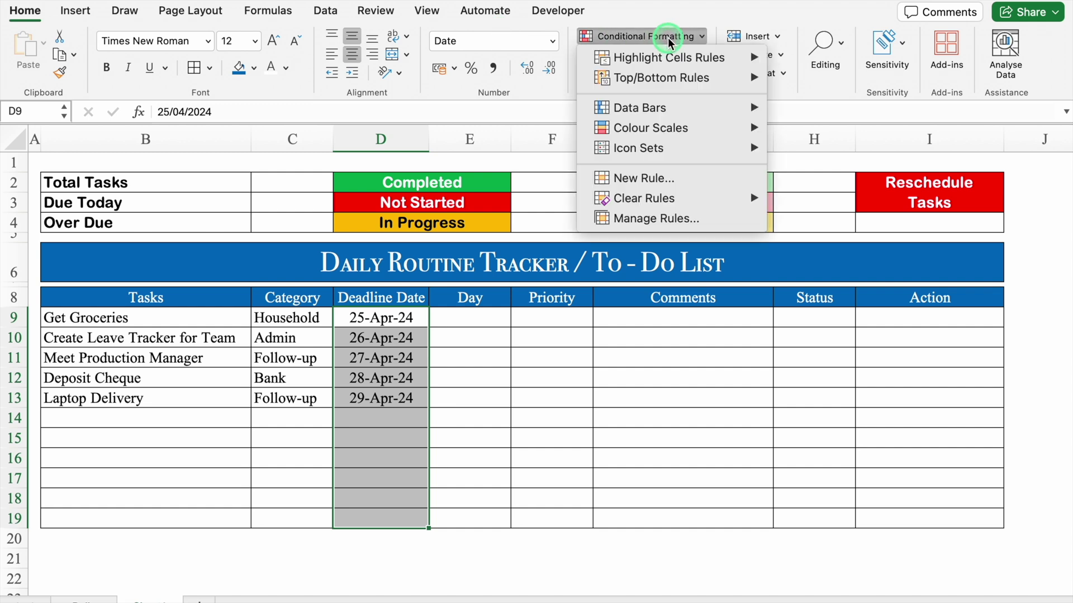
pyautogui.moveTo(701, 61)
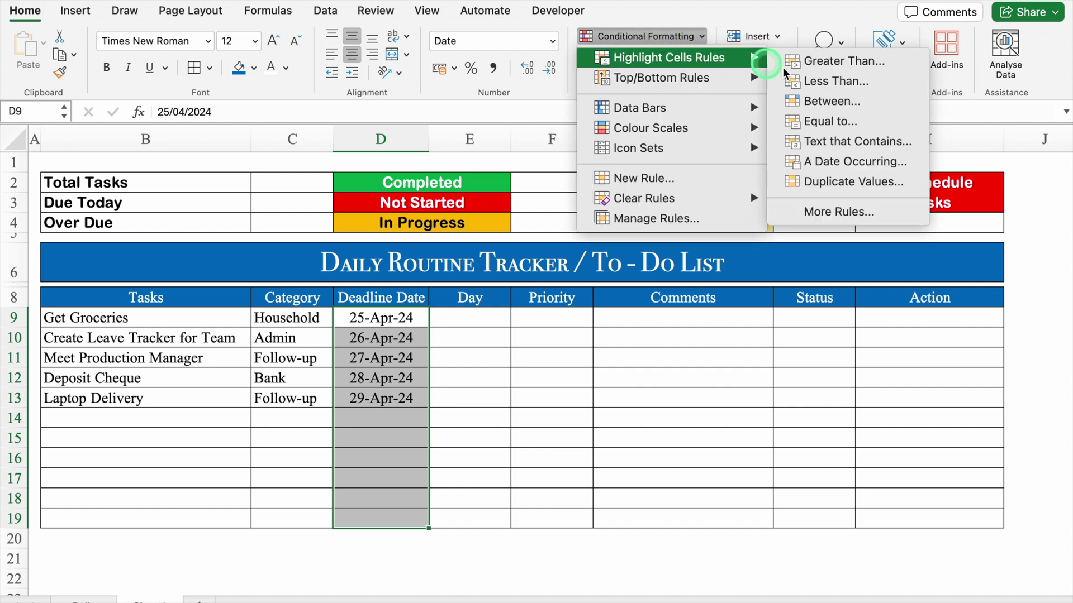
pyautogui.click(910, 163)
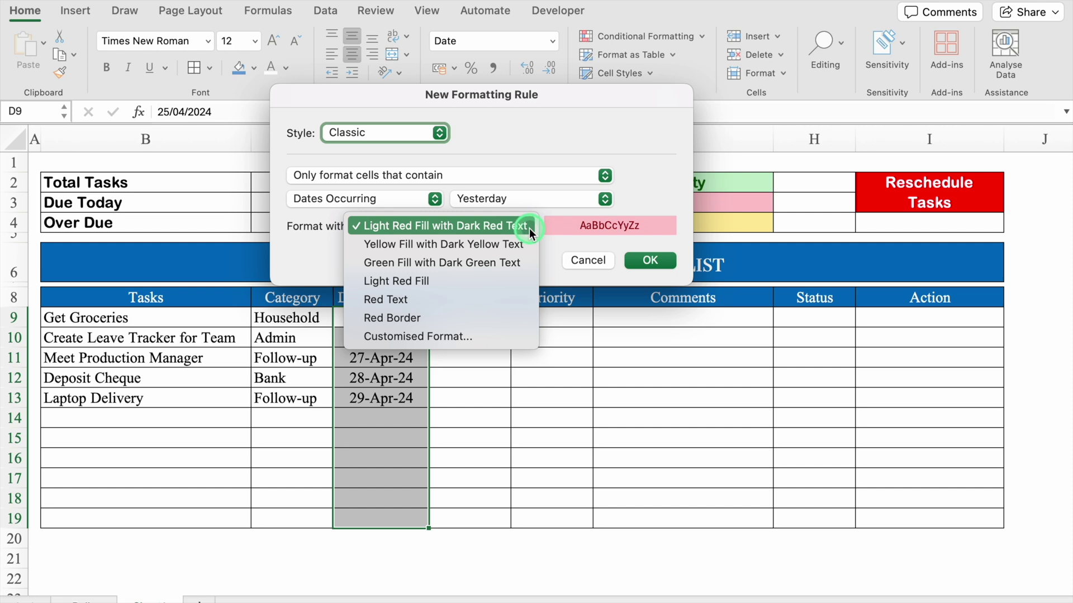
pyautogui.click(464, 337)
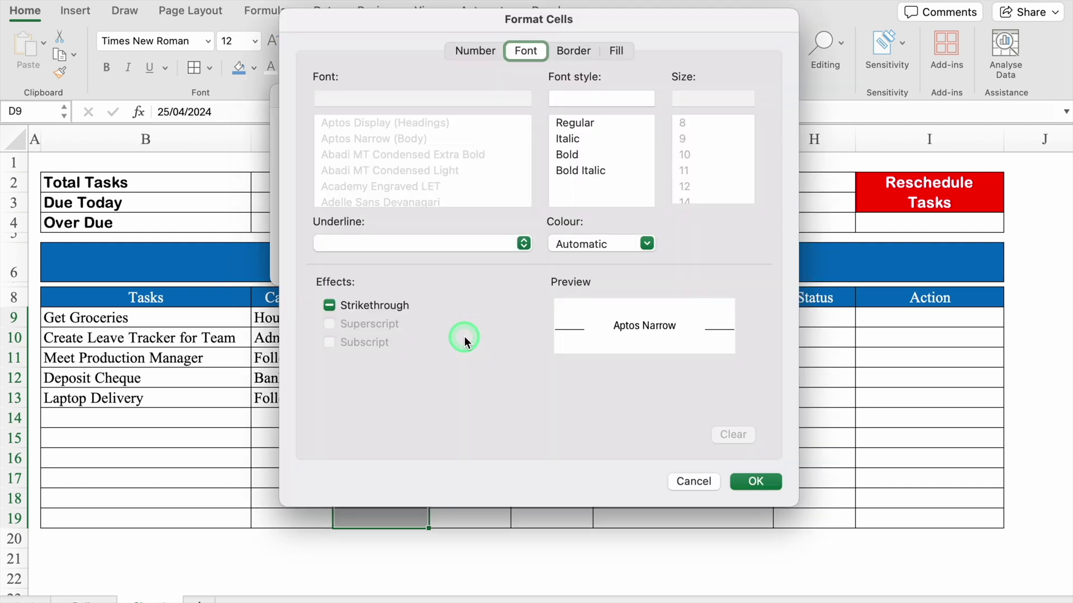
# Give the yesterday rule a black fill with white text and apply it to the deadline dates
pyautogui.click(625, 50)
pyautogui.click(488, 114)
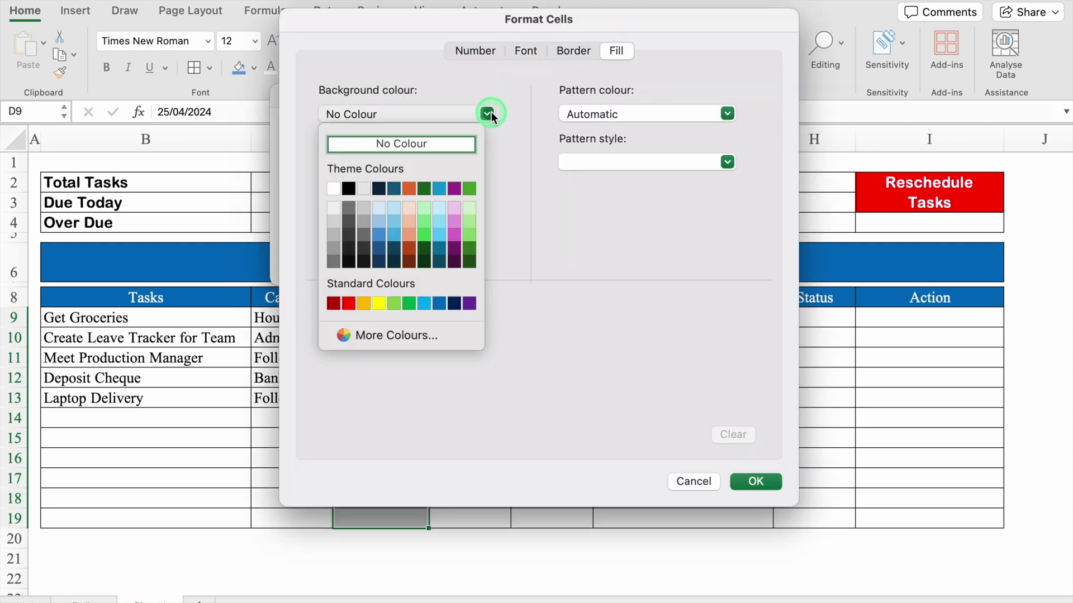
pyautogui.click(348, 189)
pyautogui.click(526, 51)
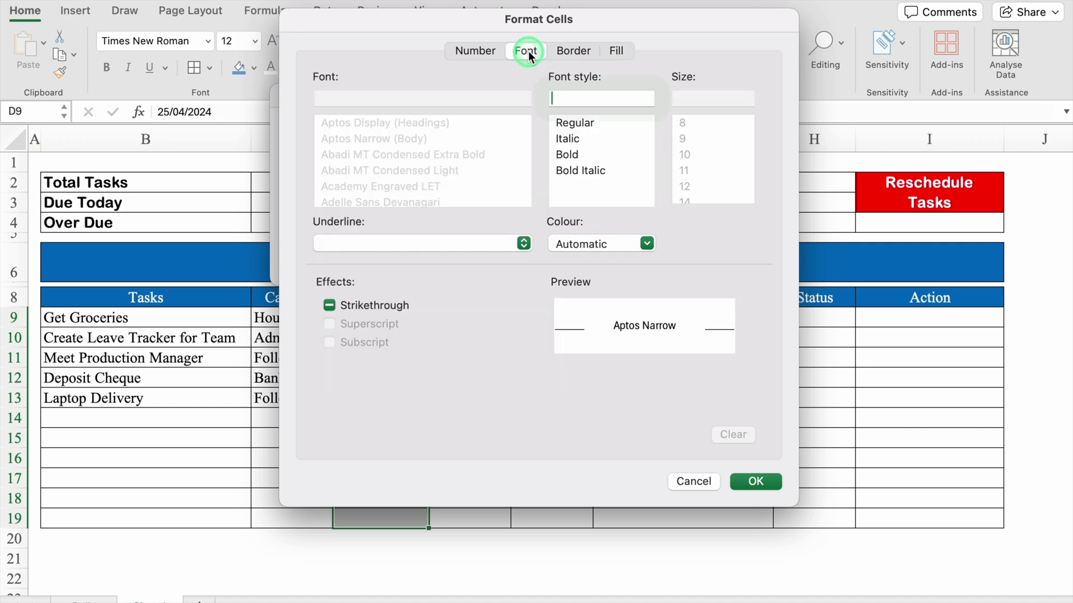
pyautogui.click(648, 243)
pyautogui.click(564, 320)
pyautogui.click(694, 481)
pyautogui.click(750, 483)
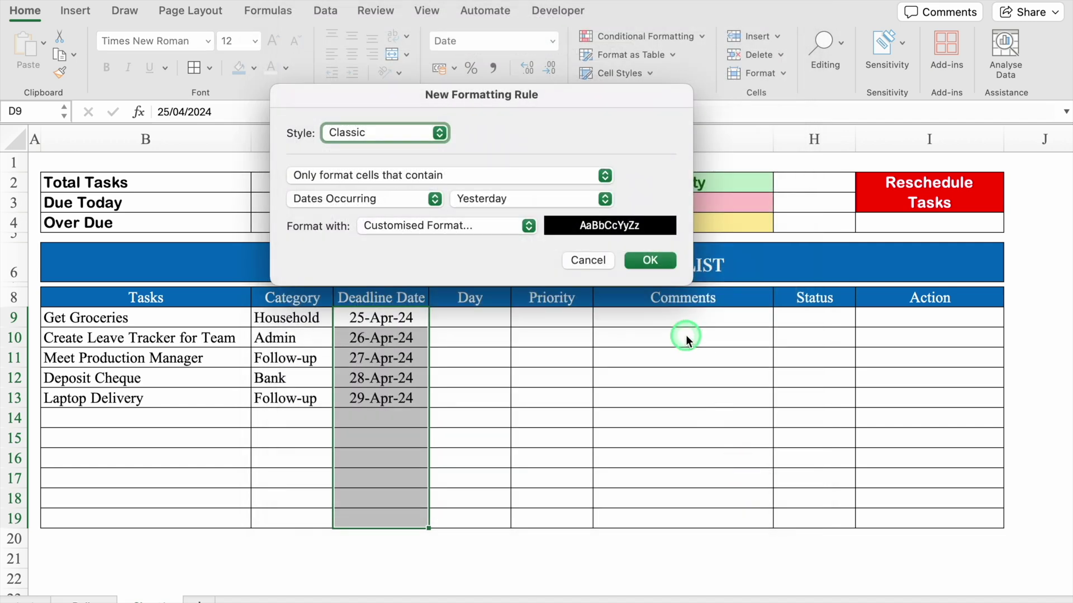
pyautogui.click(651, 261)
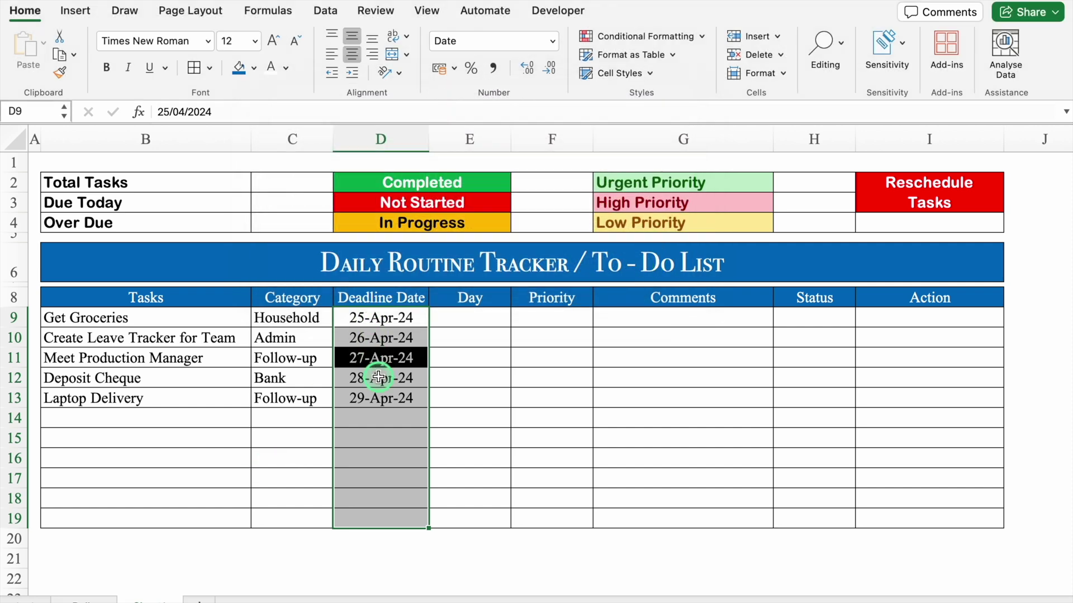
# Start another conditional formatting rule on D9:D19 for dates occurring tomorrow, using a customised format
pyautogui.click(655, 37)
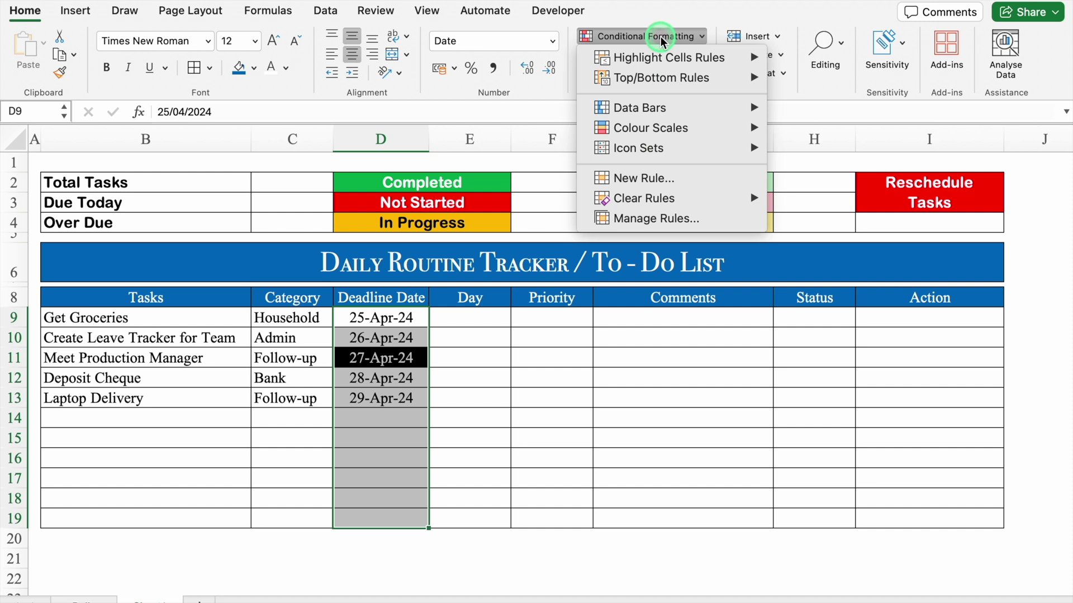
pyautogui.moveTo(687, 62)
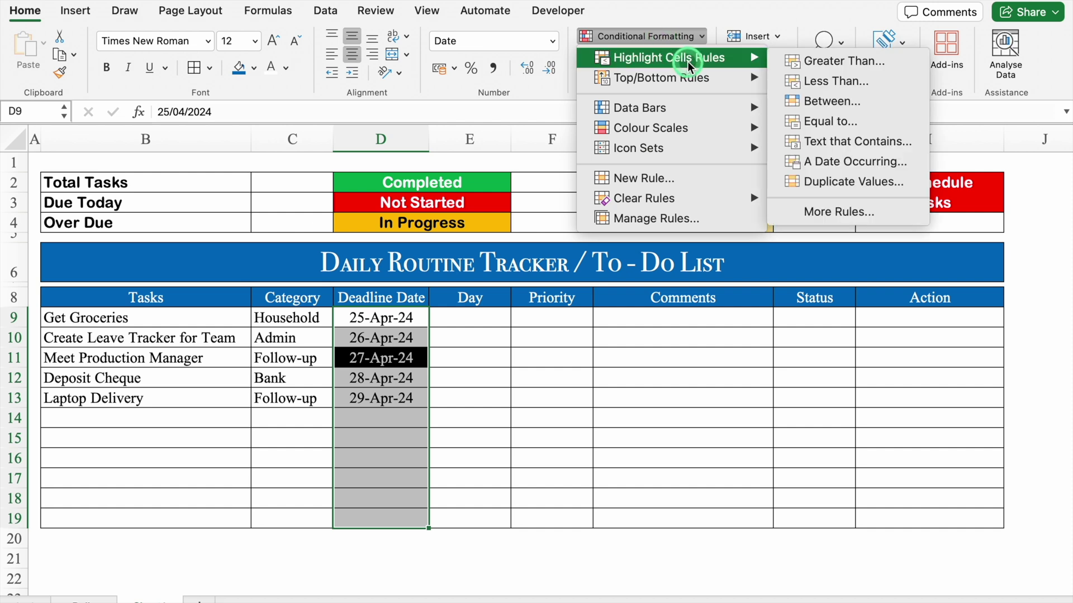
pyautogui.click(853, 162)
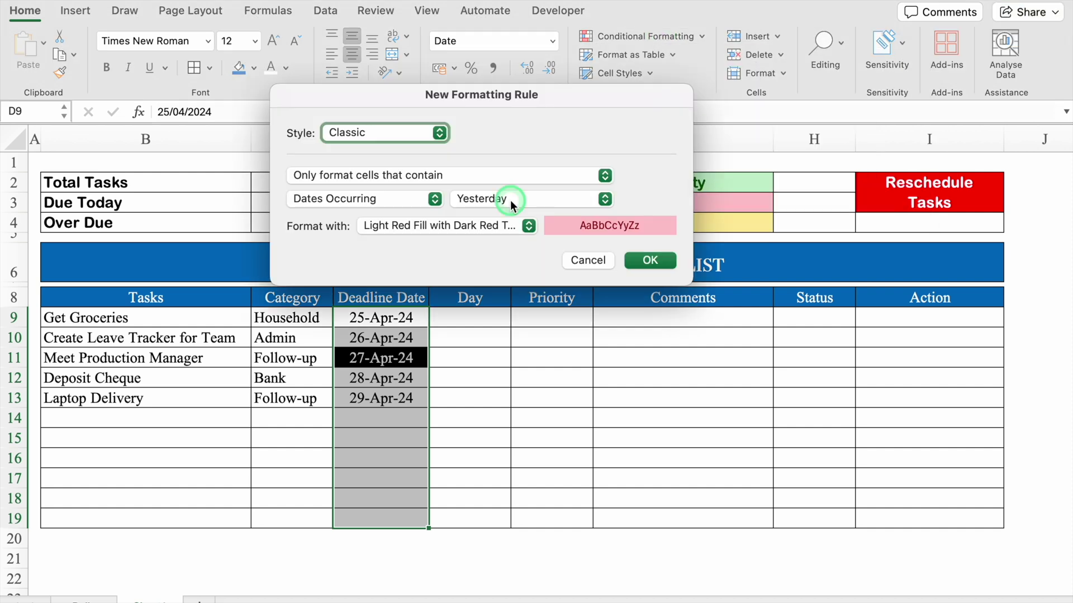
pyautogui.click(605, 199)
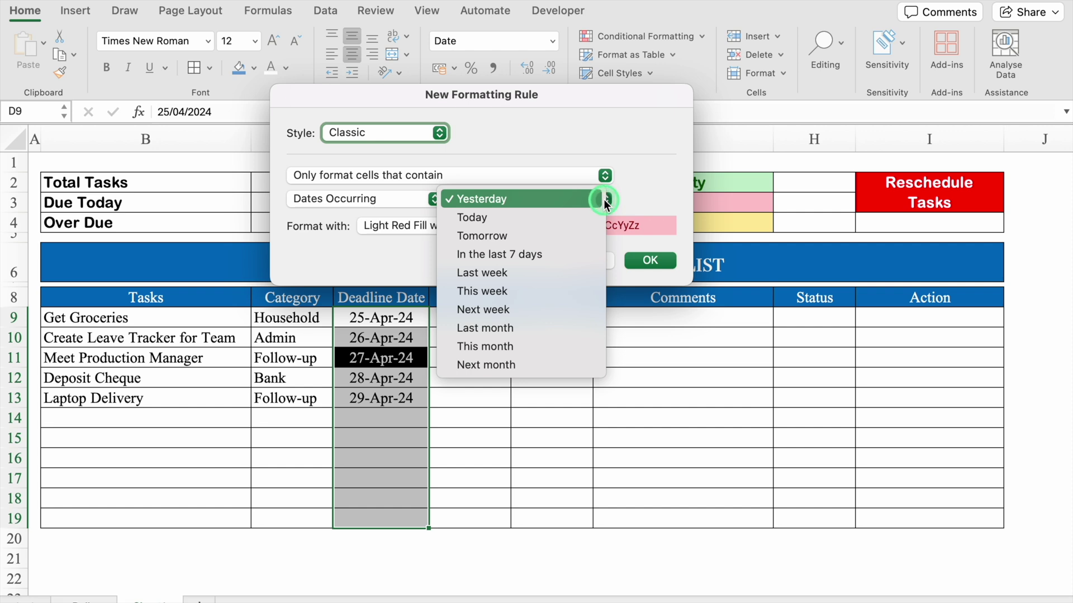
pyautogui.click(569, 234)
pyautogui.click(529, 228)
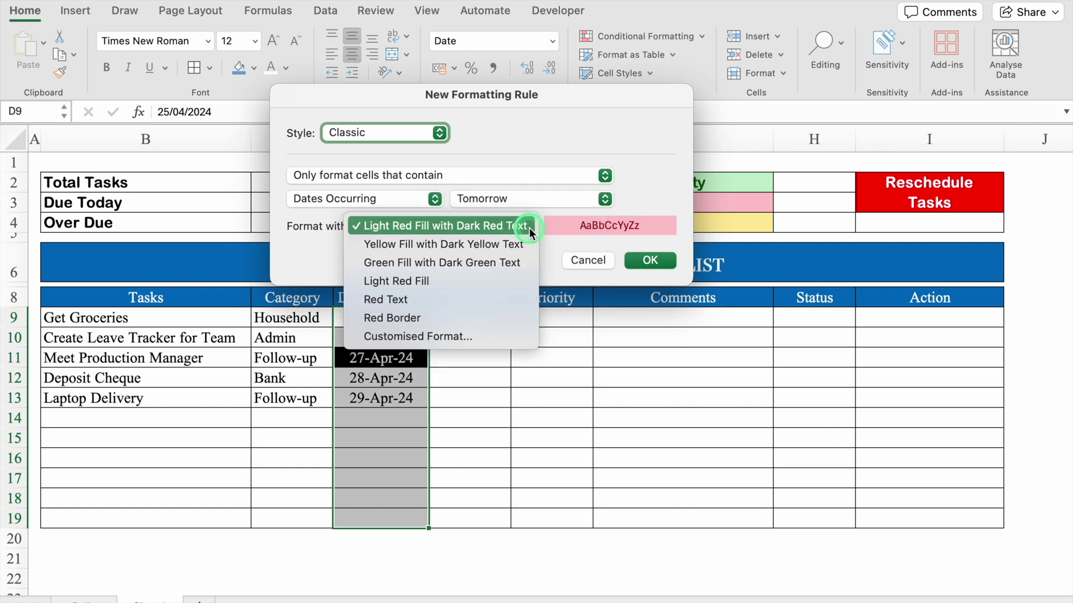
pyautogui.click(452, 335)
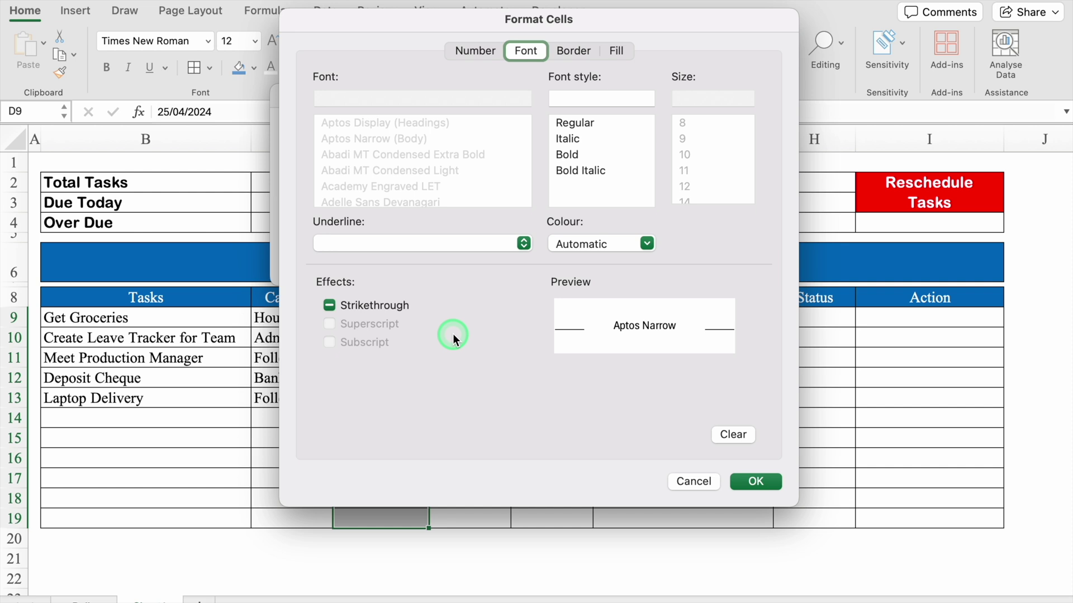
# Give the tomorrow rule an orange fill with black text and apply it to the deadline dates
pyautogui.click(616, 51)
pyautogui.click(488, 114)
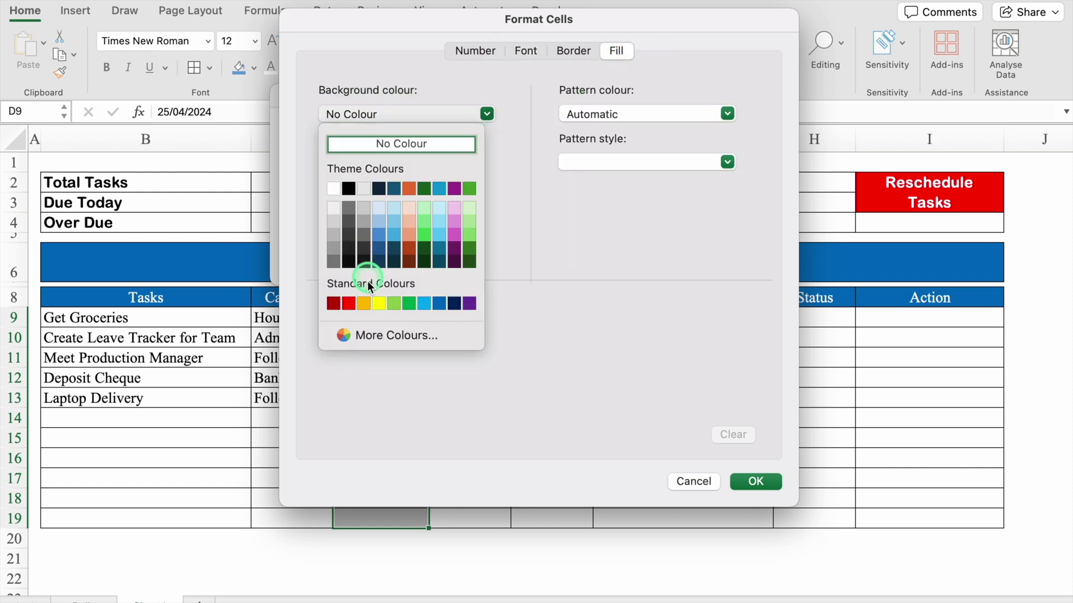
pyautogui.click(363, 301)
pyautogui.click(518, 57)
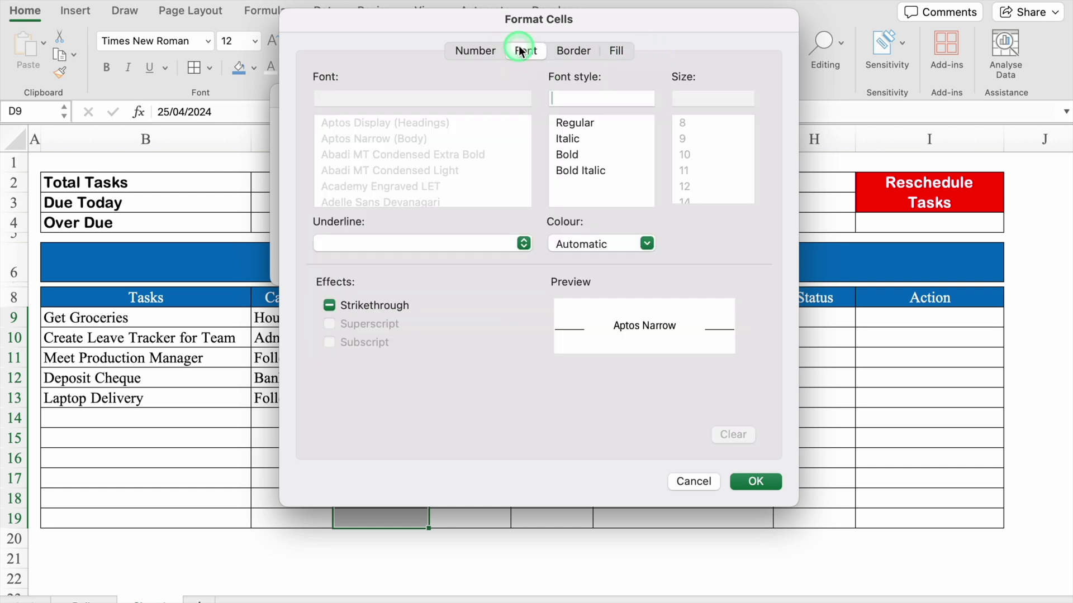
pyautogui.click(646, 243)
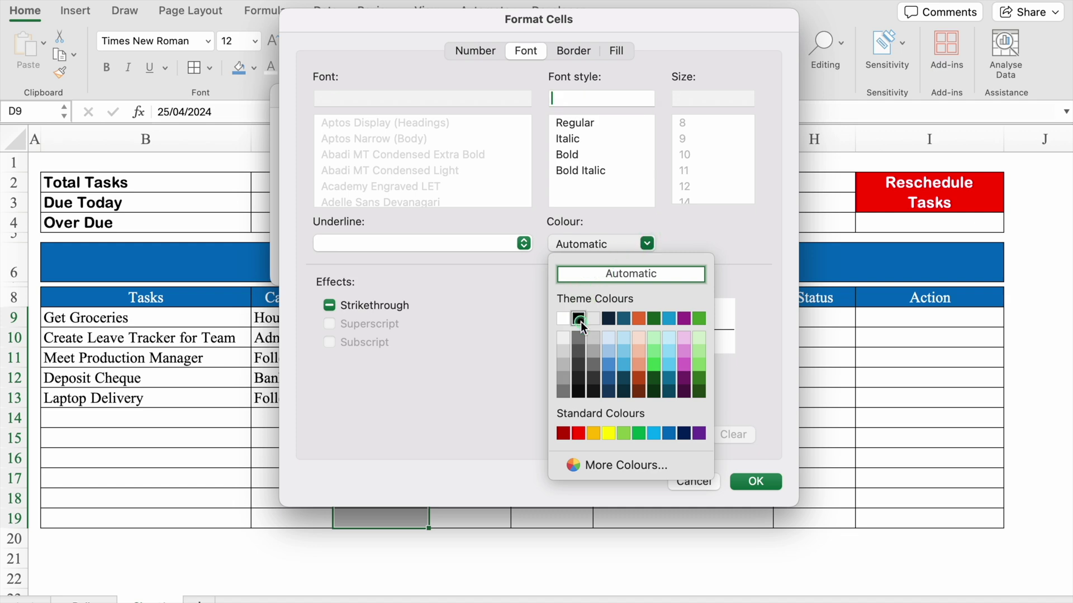
pyautogui.click(579, 319)
pyautogui.click(717, 437)
pyautogui.click(754, 482)
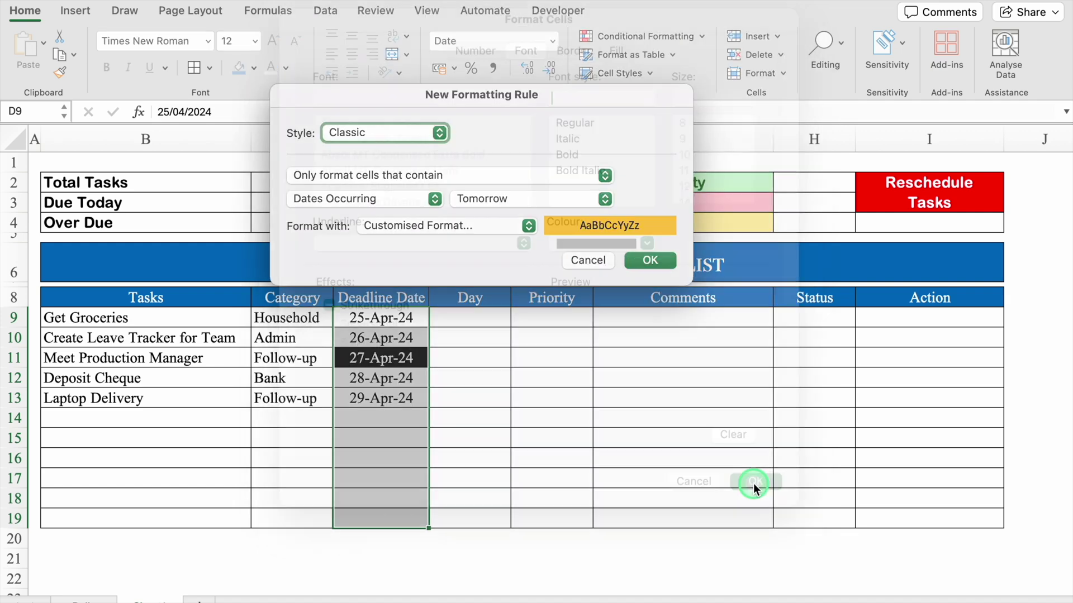
pyautogui.click(652, 260)
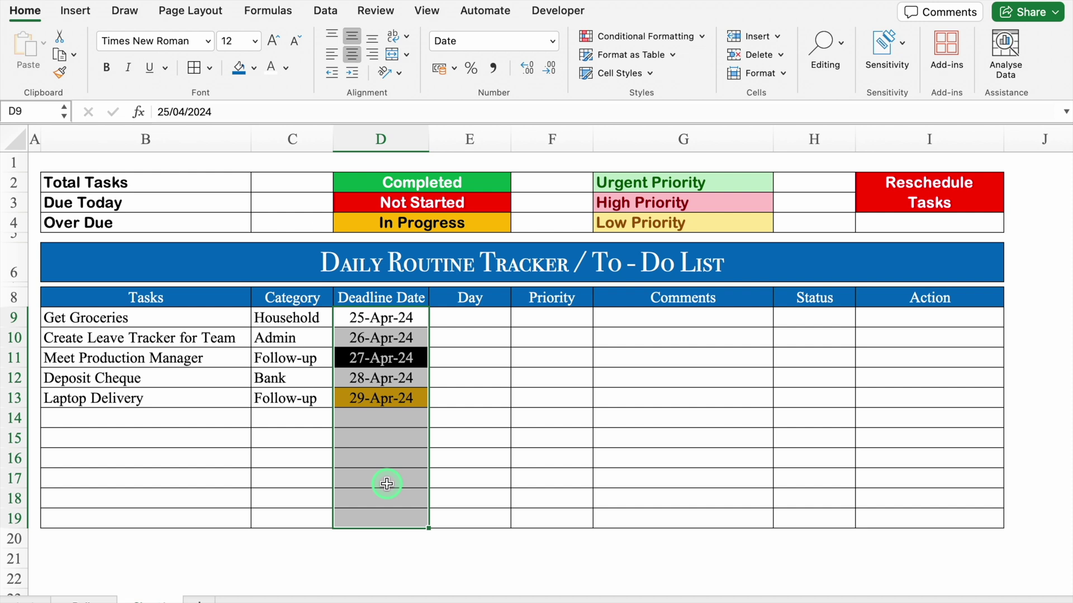
pyautogui.click(652, 39)
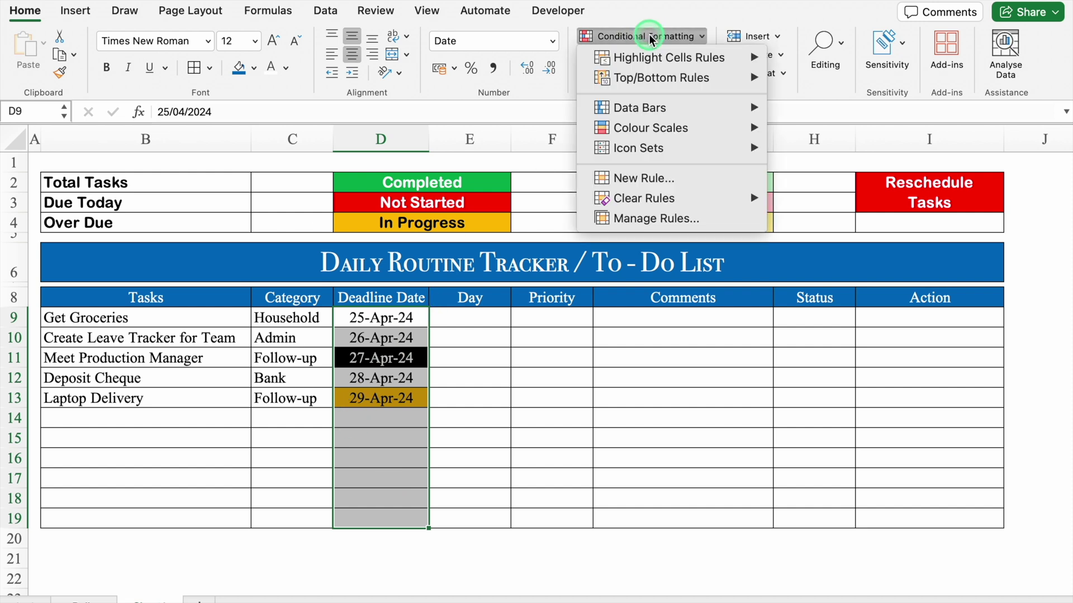
pyautogui.moveTo(713, 58)
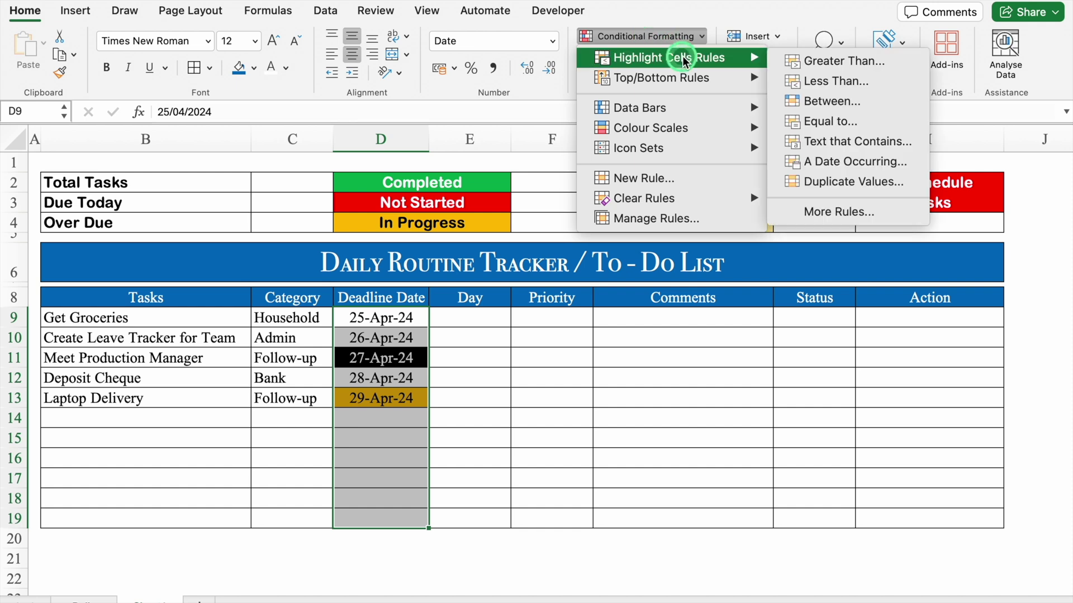
pyautogui.click(852, 163)
pyautogui.click(605, 198)
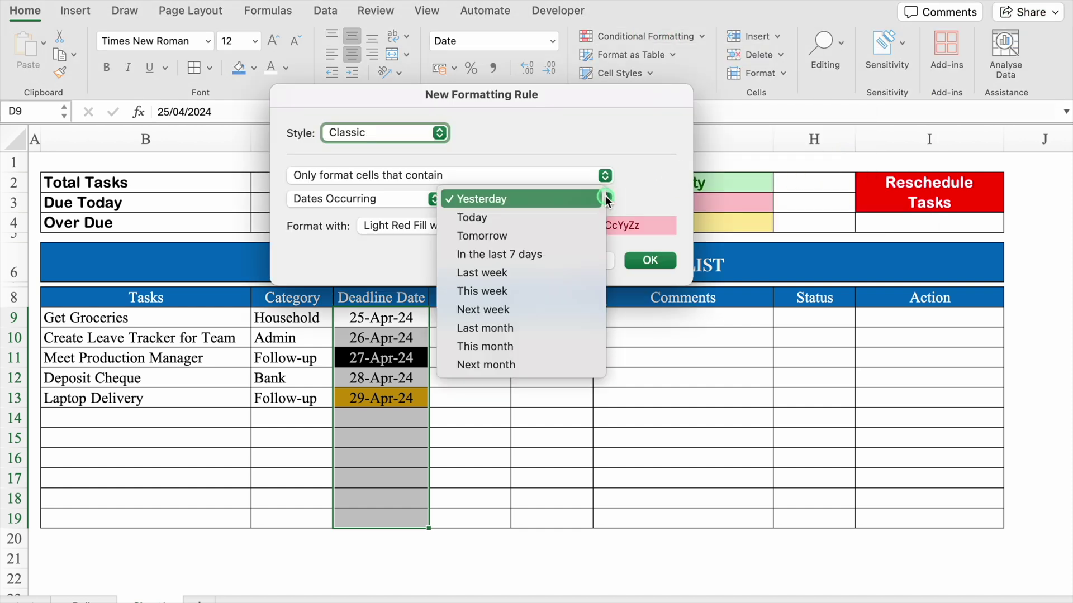
pyautogui.click(542, 221)
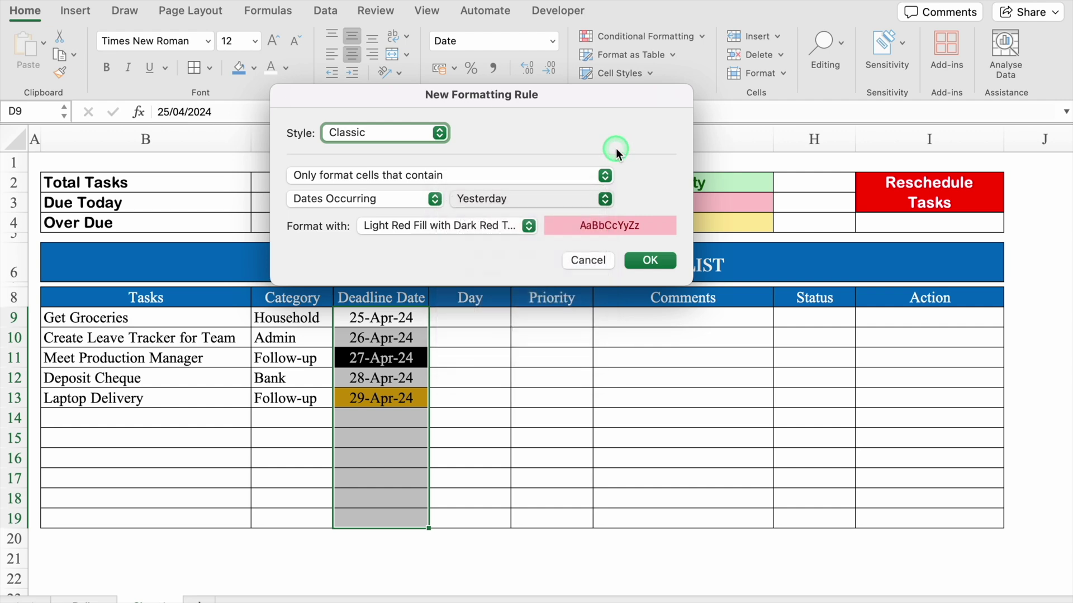
pyautogui.click(593, 259)
# Start a new Classic conditional formatting rule on B9:D19 that uses a formula to determine which cells to format
pyautogui.moveTo(112, 316); pyautogui.dragTo(392, 518)
pyautogui.click(674, 35)
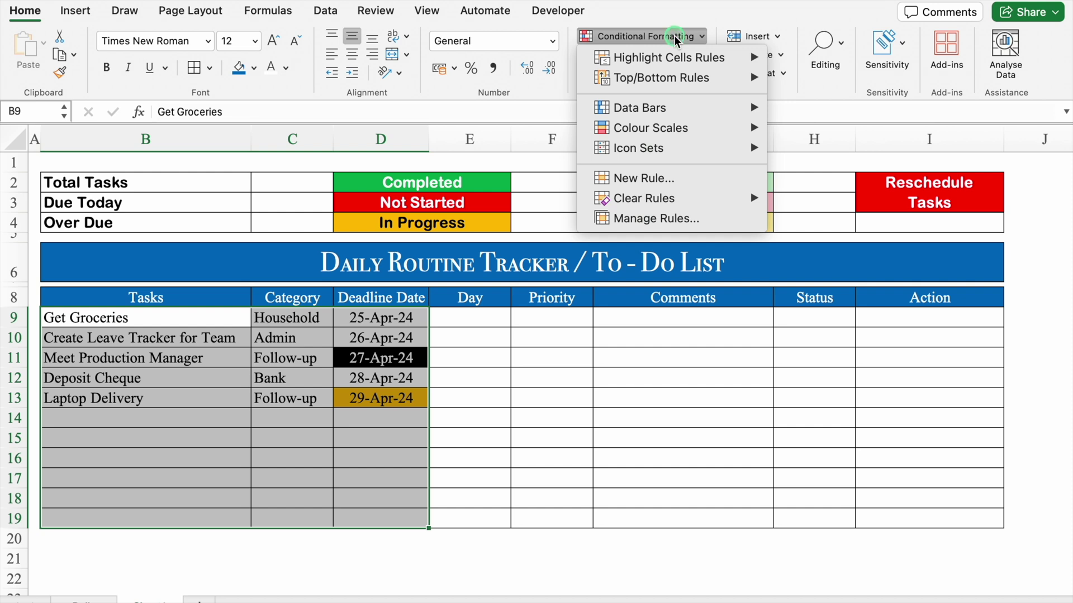
pyautogui.click(669, 177)
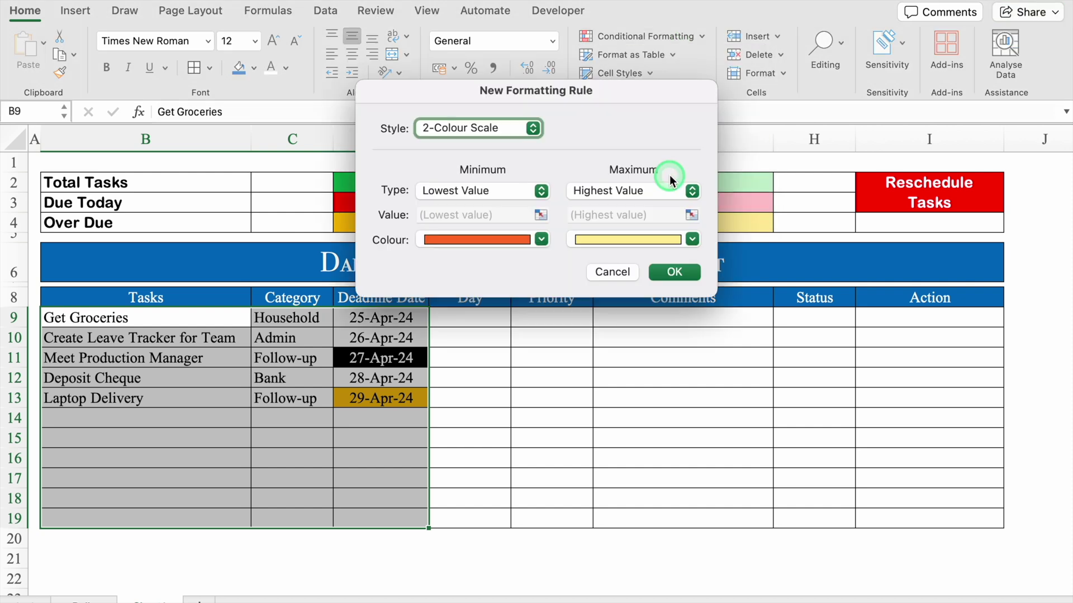
pyautogui.click(524, 129)
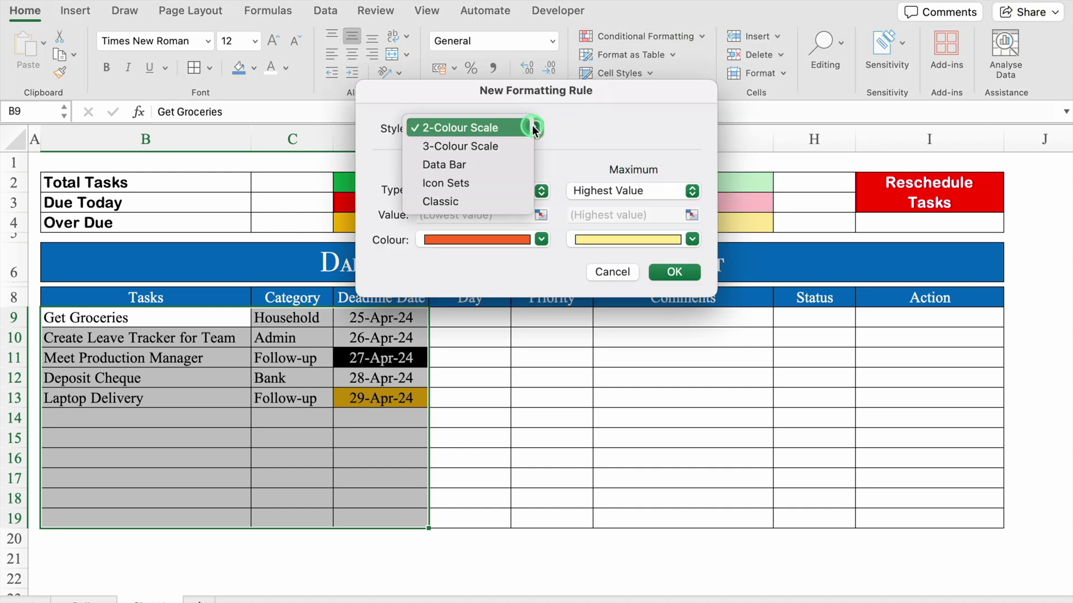
pyautogui.click(472, 201)
pyautogui.click(585, 126)
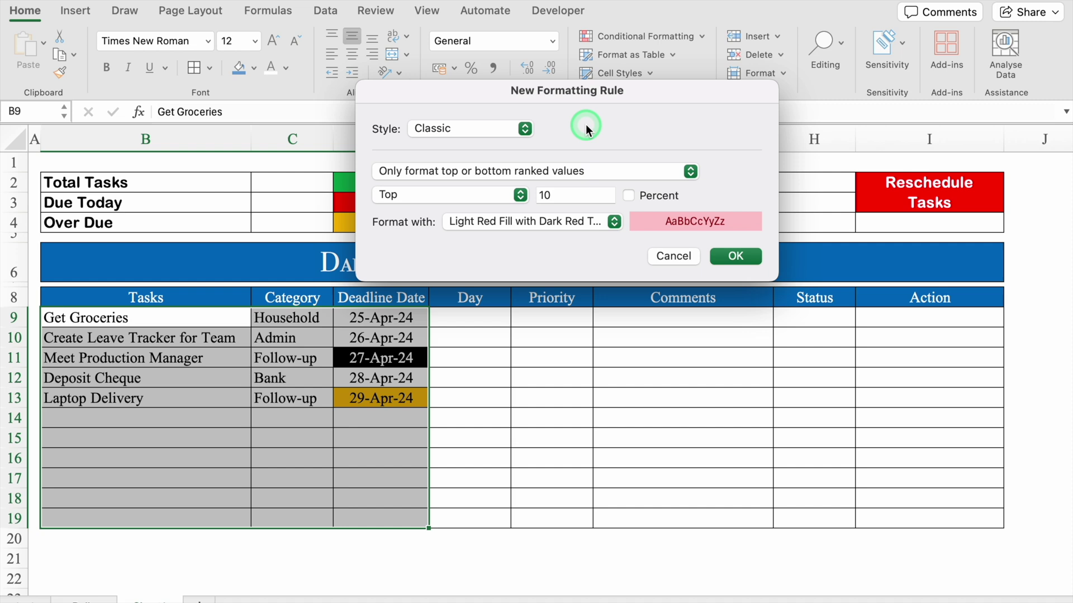
pyautogui.click(620, 167)
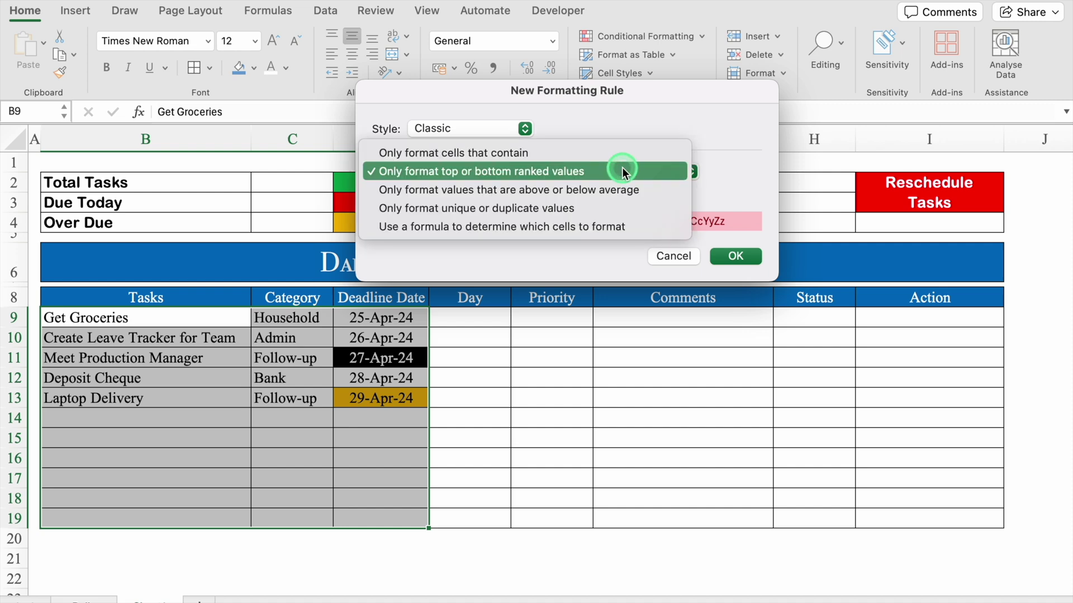
pyautogui.click(649, 229)
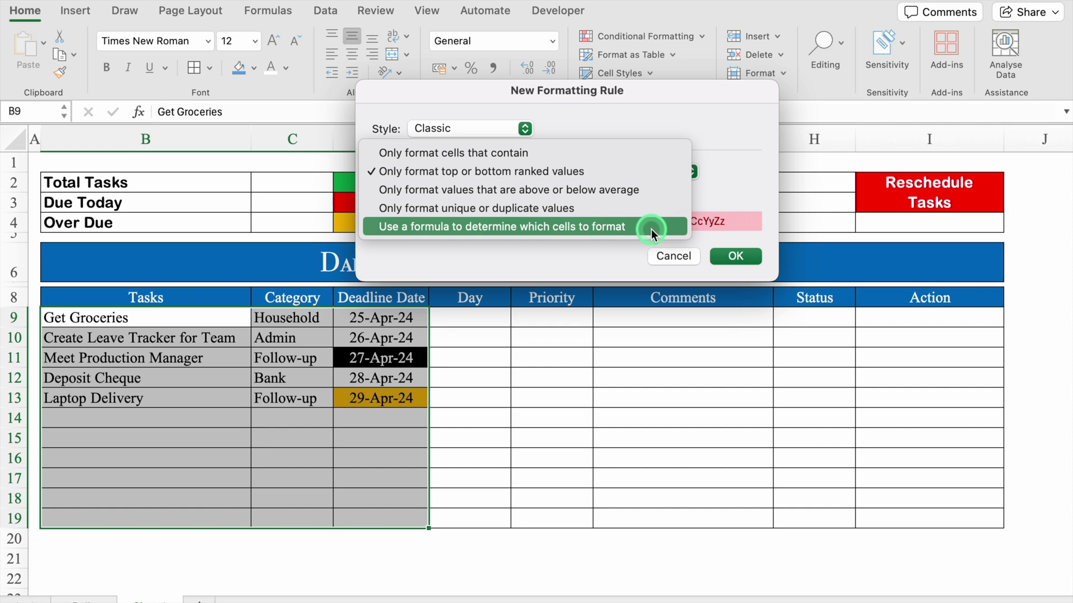
# Enter =$D9=Today() as the rule's formula, keeping only the column reference absolute
pyautogui.click(593, 197)
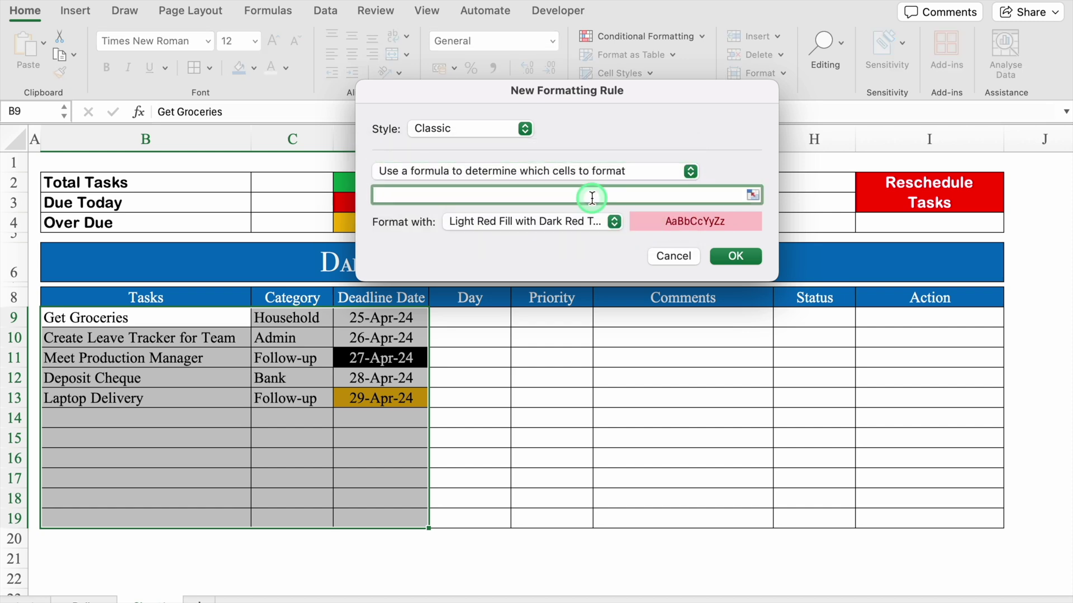
pyautogui.write('=')
pyautogui.click(408, 318)
pyautogui.press('Left')
pyautogui.press('BackSpace')
pyautogui.press('Right')
pyautogui.write('=Today()')
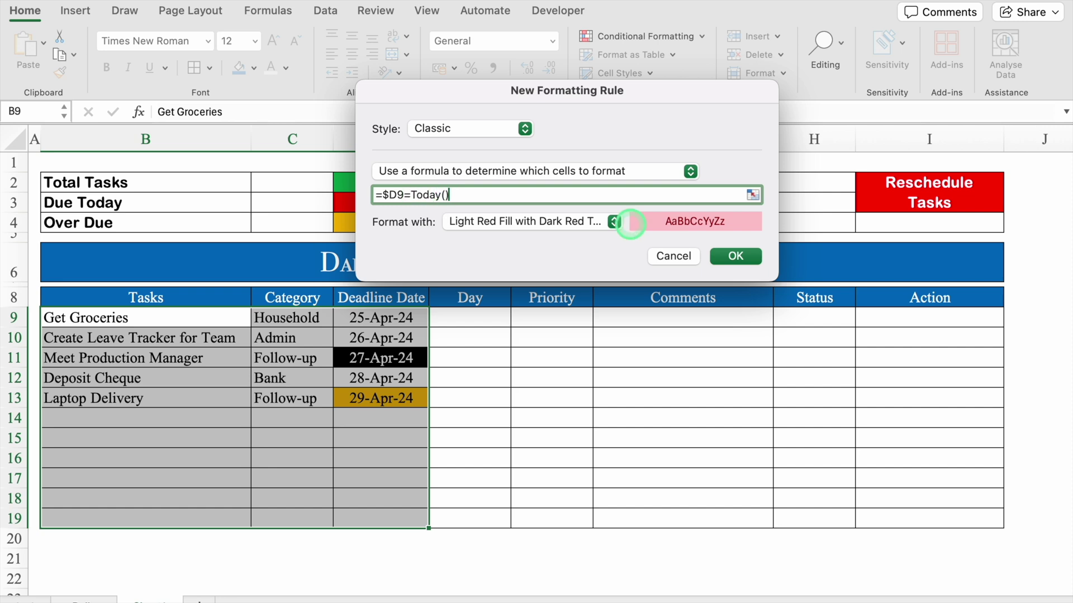
# Give the today rule a customised format with red fill and white text, and apply it to B9:D19
pyautogui.click(615, 220)
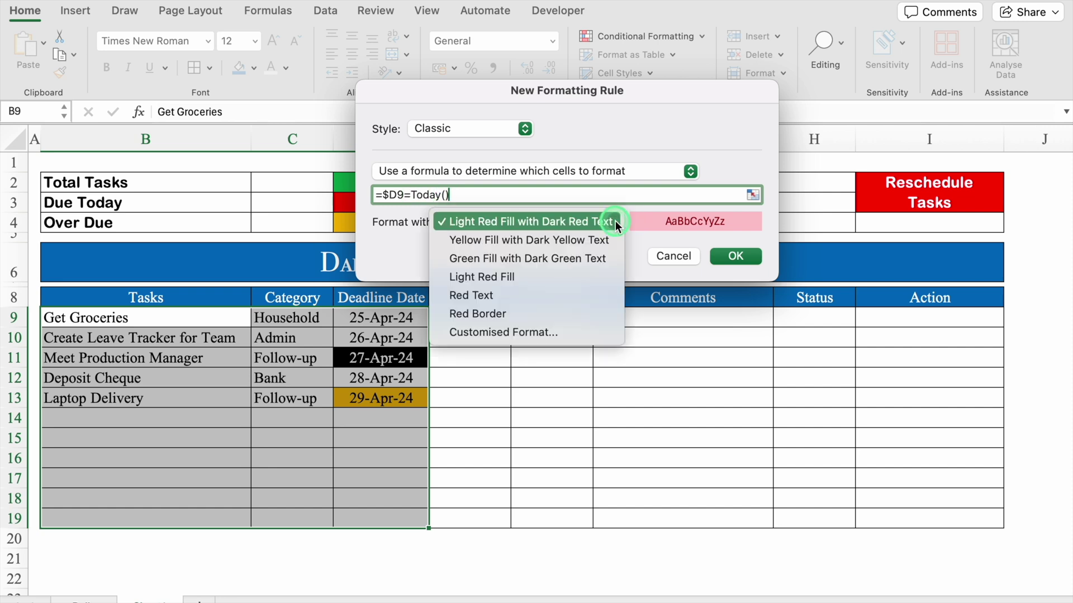
pyautogui.click(541, 331)
pyautogui.click(615, 50)
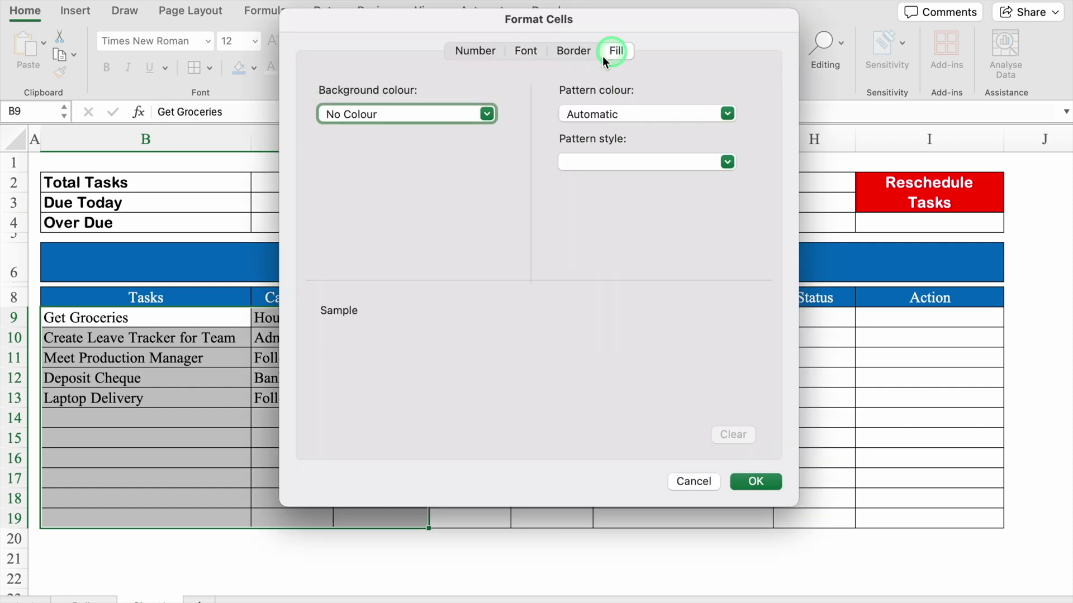
pyautogui.click(487, 114)
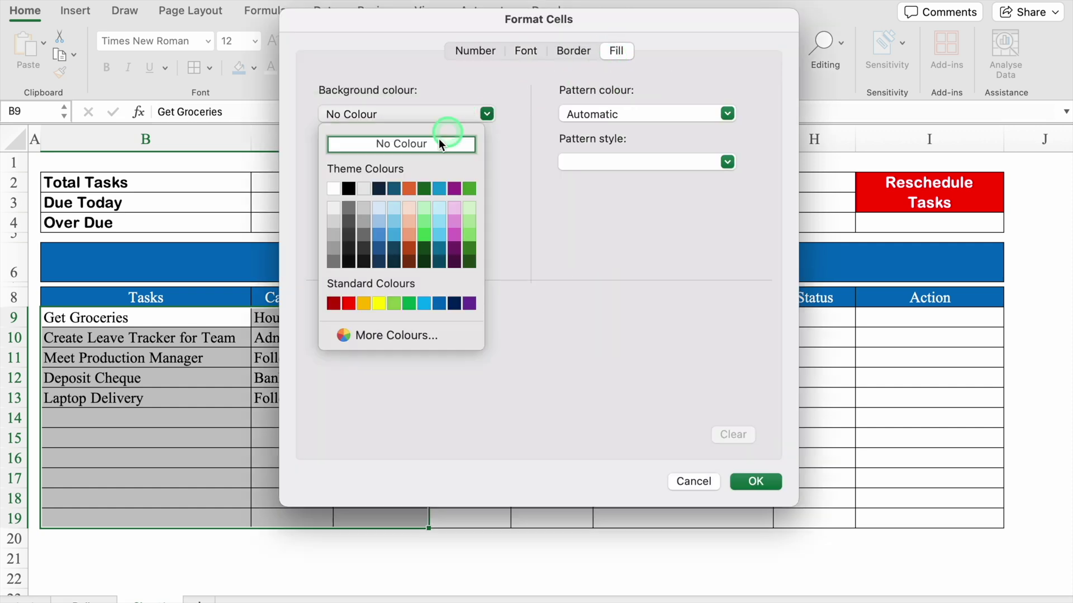
pyautogui.click(350, 301)
pyautogui.click(523, 53)
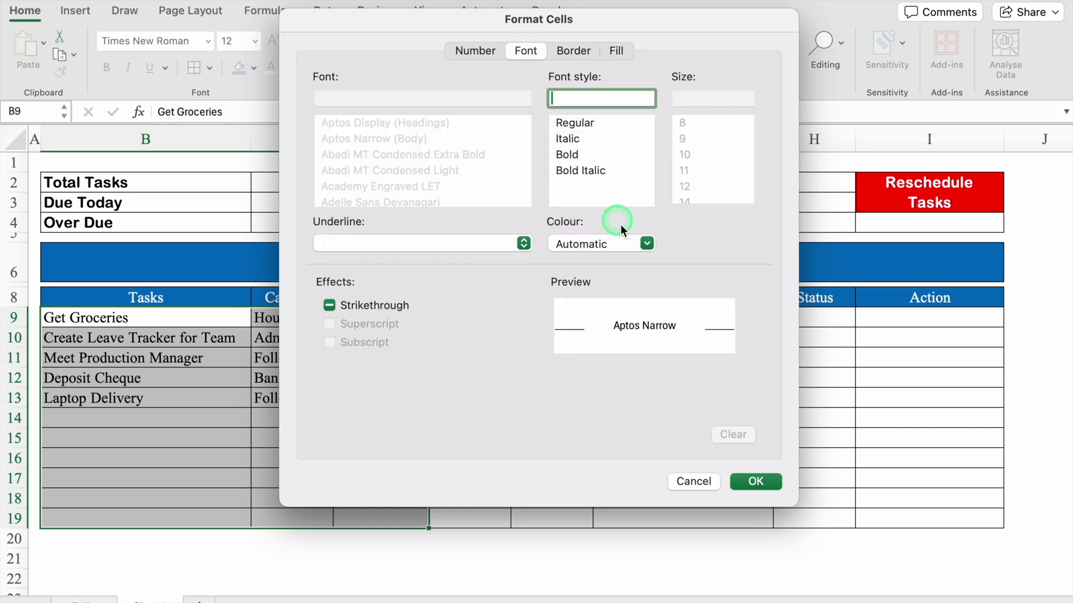
pyautogui.click(647, 243)
pyautogui.click(563, 319)
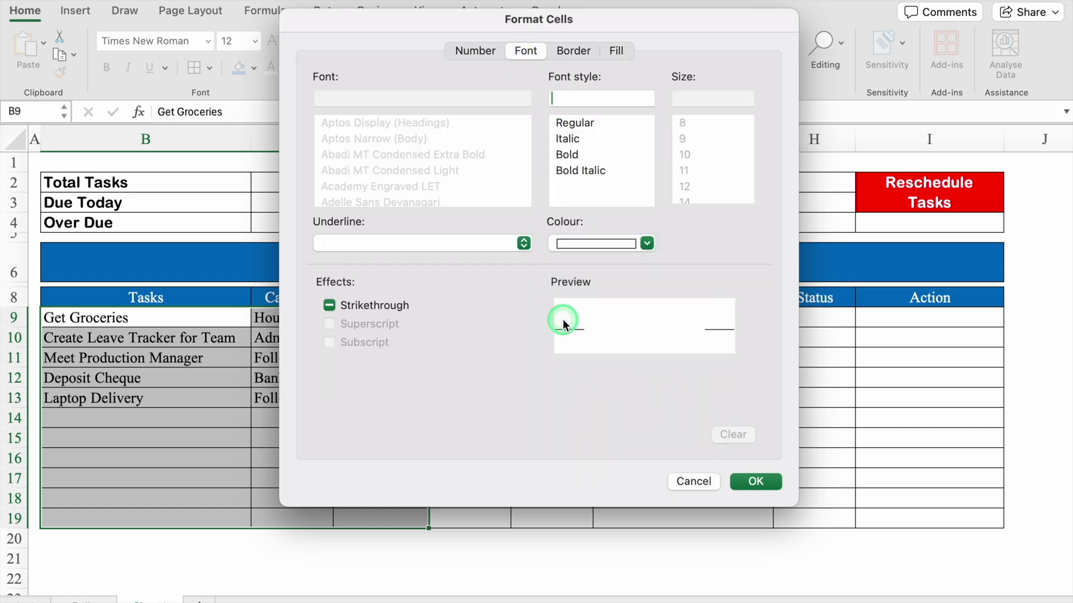
pyautogui.click(763, 480)
pyautogui.click(730, 258)
pyautogui.click(216, 456)
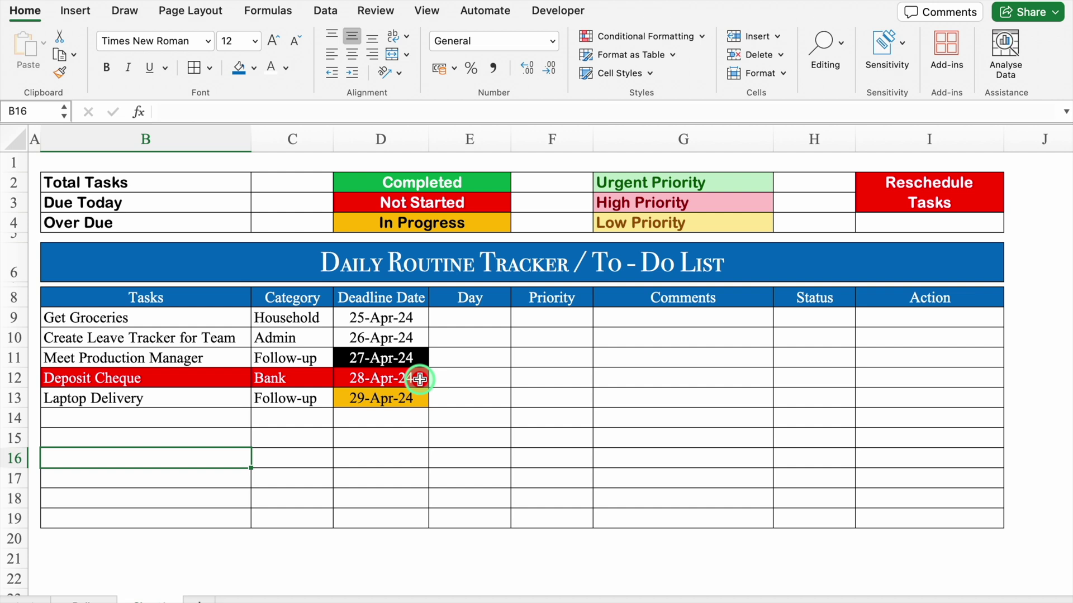
# Enter the formula =TEXT(D9,"DDDD") in E9 to derive the weekday name from the deadline date
pyautogui.click(454, 322)
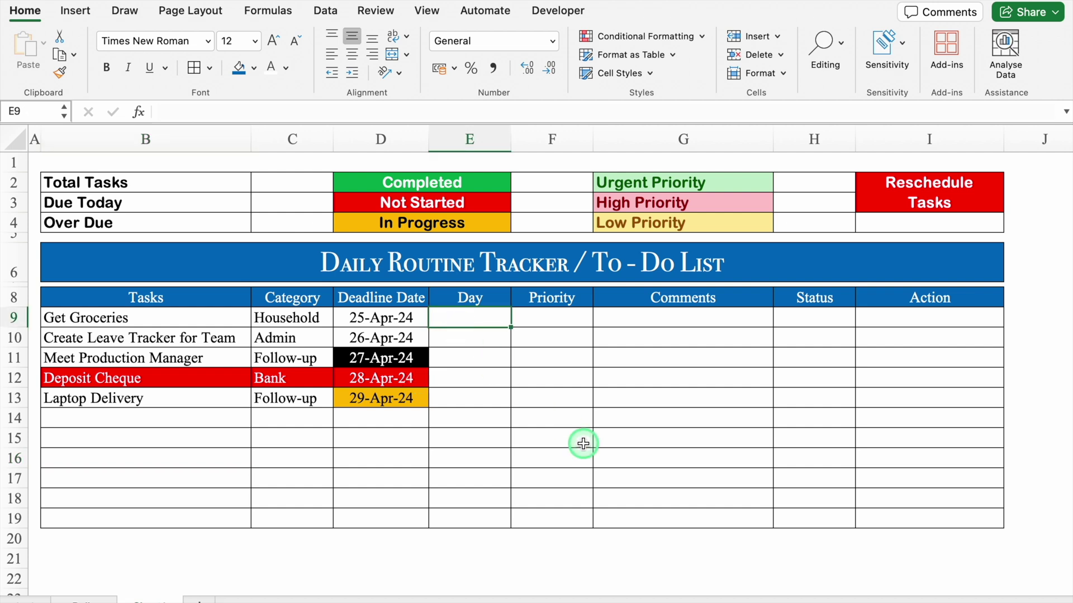
pyautogui.write('=text')
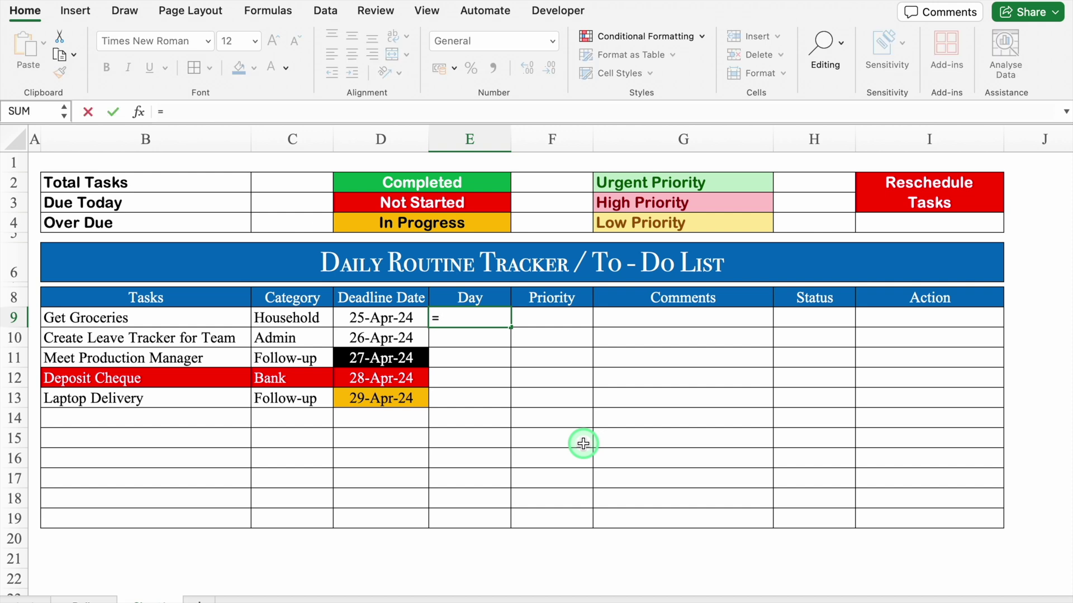
pyautogui.doubleClick(492, 353)
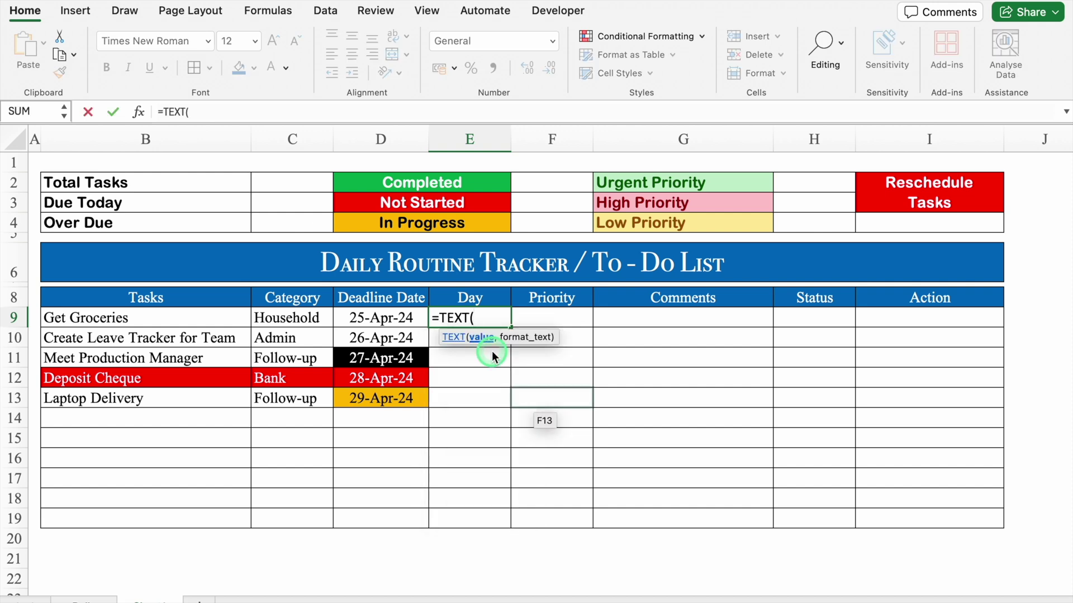
pyautogui.click(386, 319)
pyautogui.write(',"DDDD')
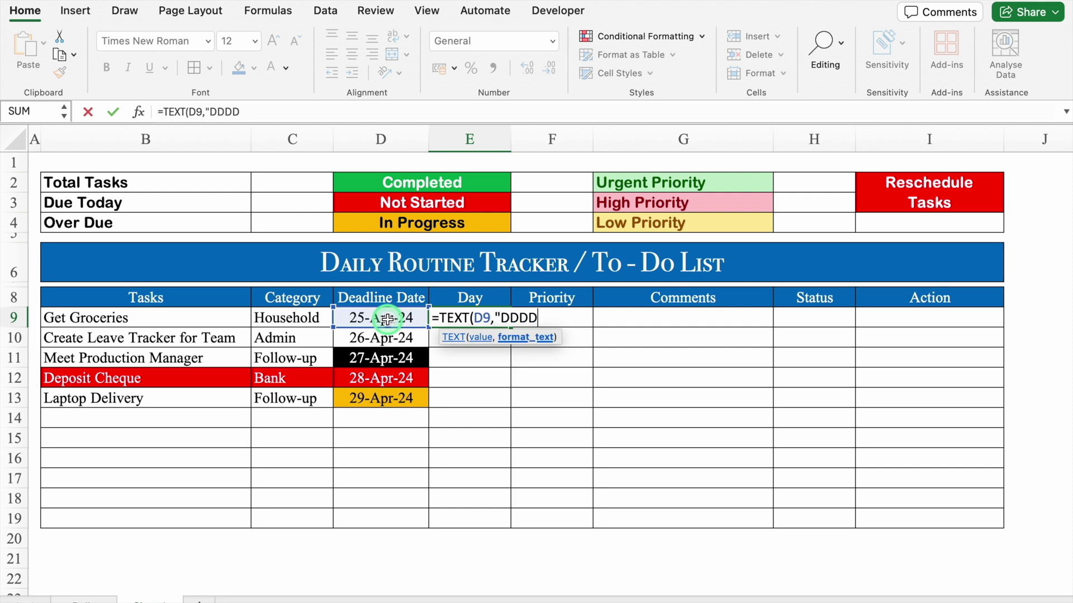
pyautogui.write('")')
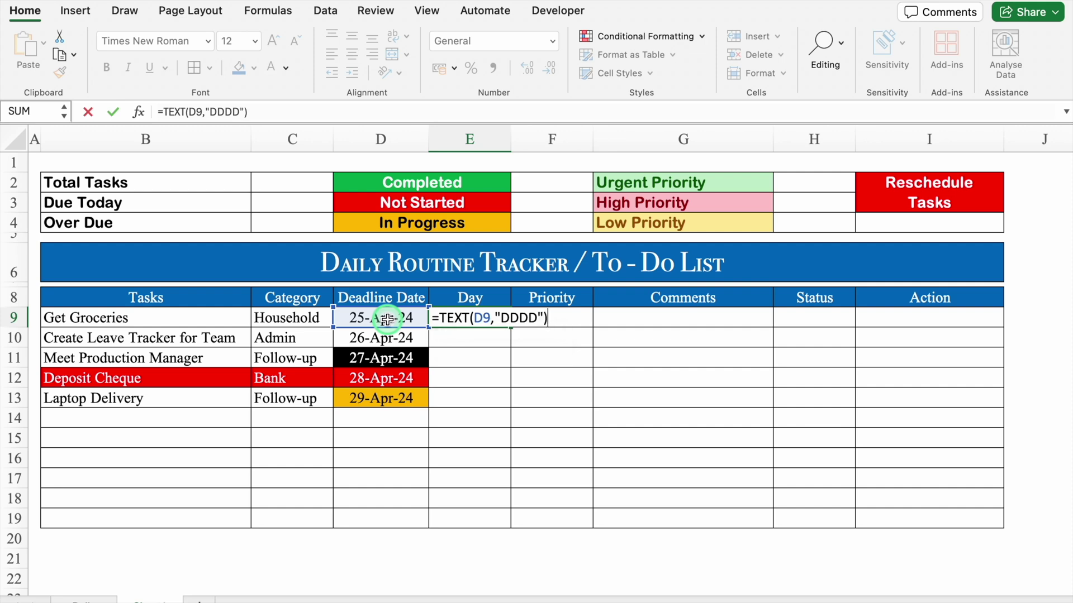
pyautogui.press('Return')
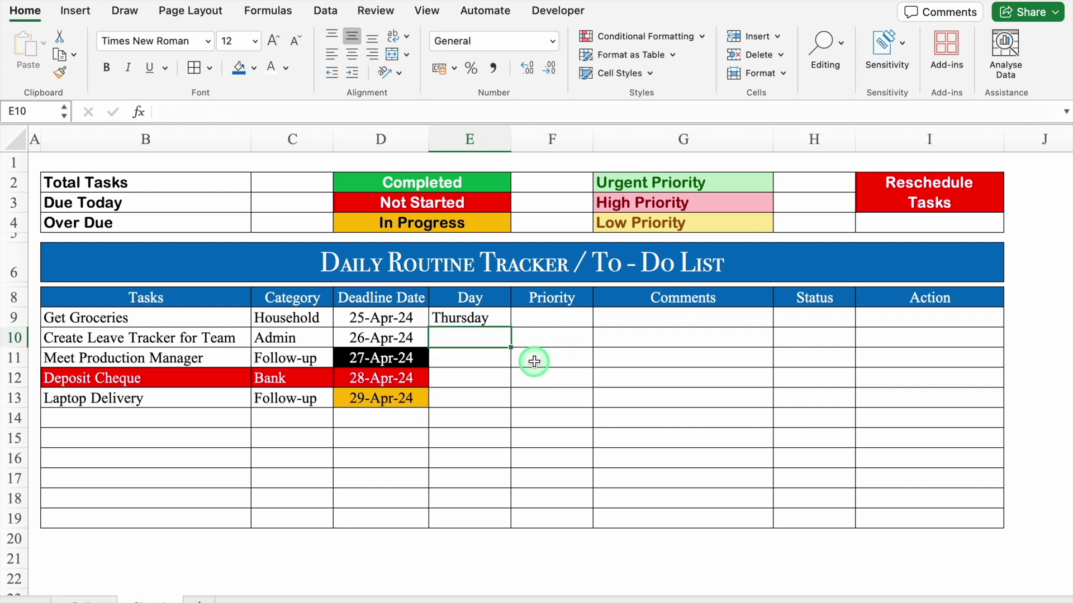
# Change the formula in E9 to =IF(D9="","",TEXT(D9,"DDDD")) and fill it down to E19
pyautogui.click(494, 317)
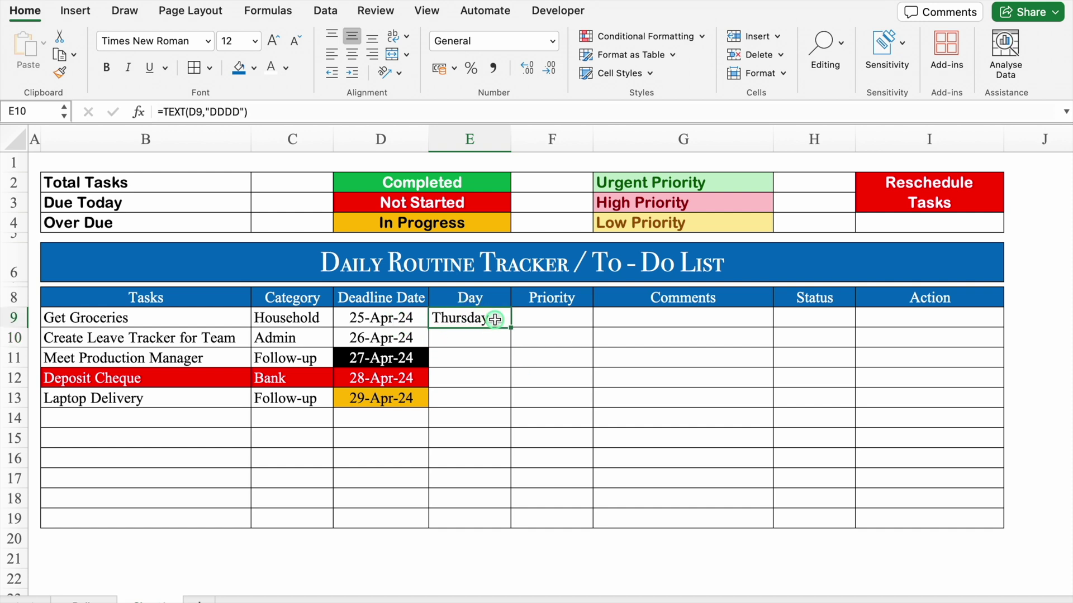
pyautogui.click(161, 112)
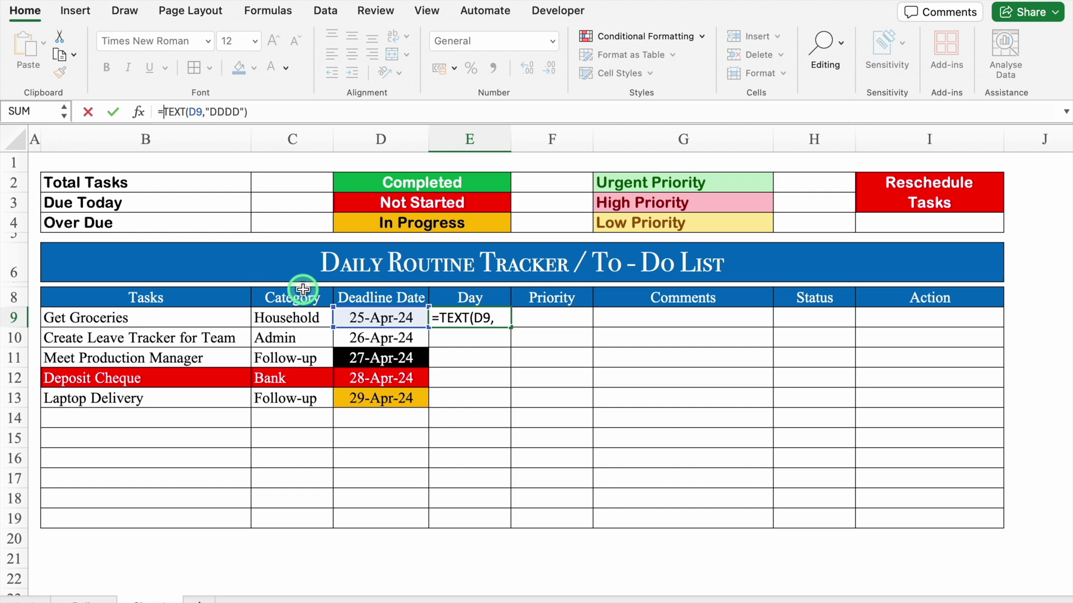
pyautogui.write('IF(')
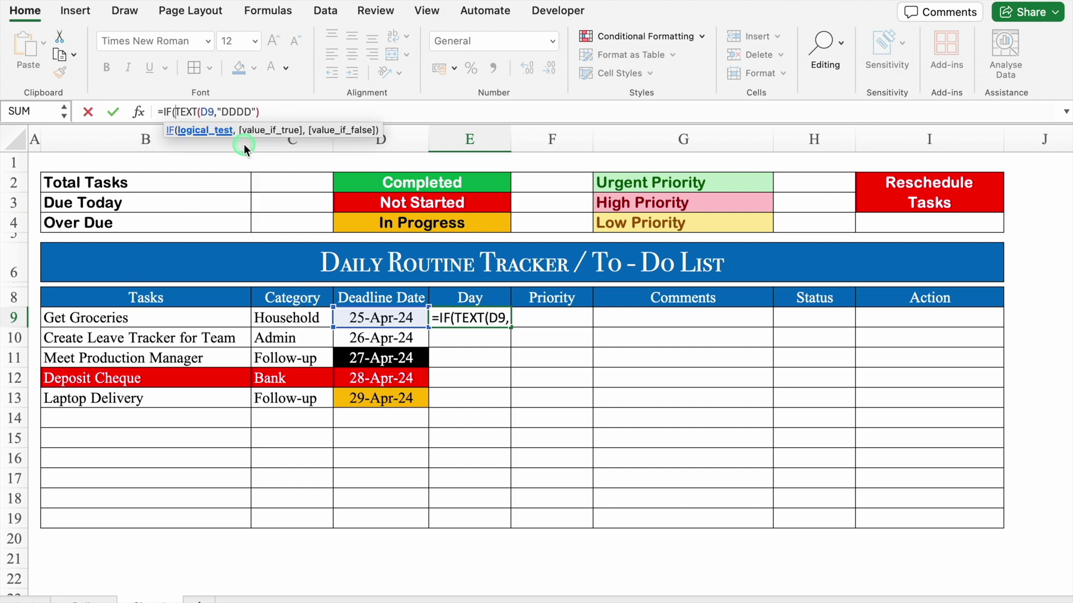
pyautogui.click(385, 317)
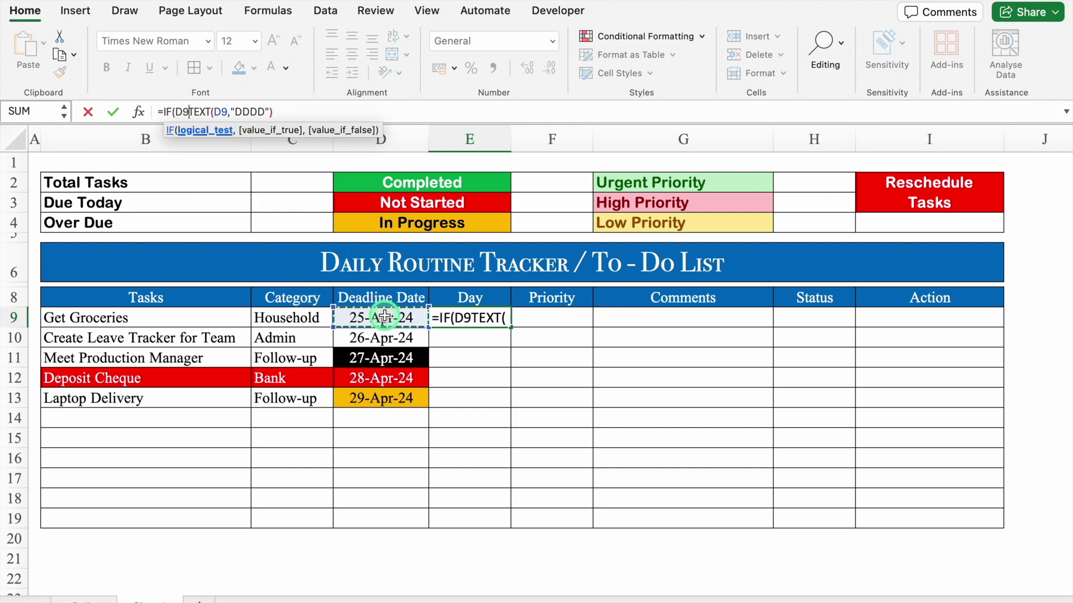
pyautogui.write('=')
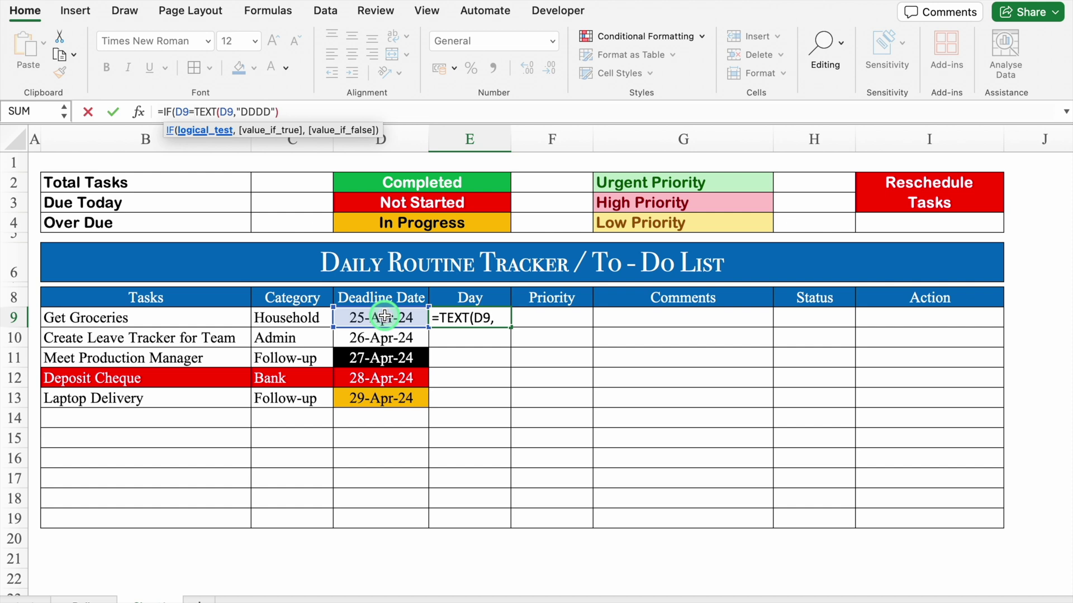
pyautogui.write('""')
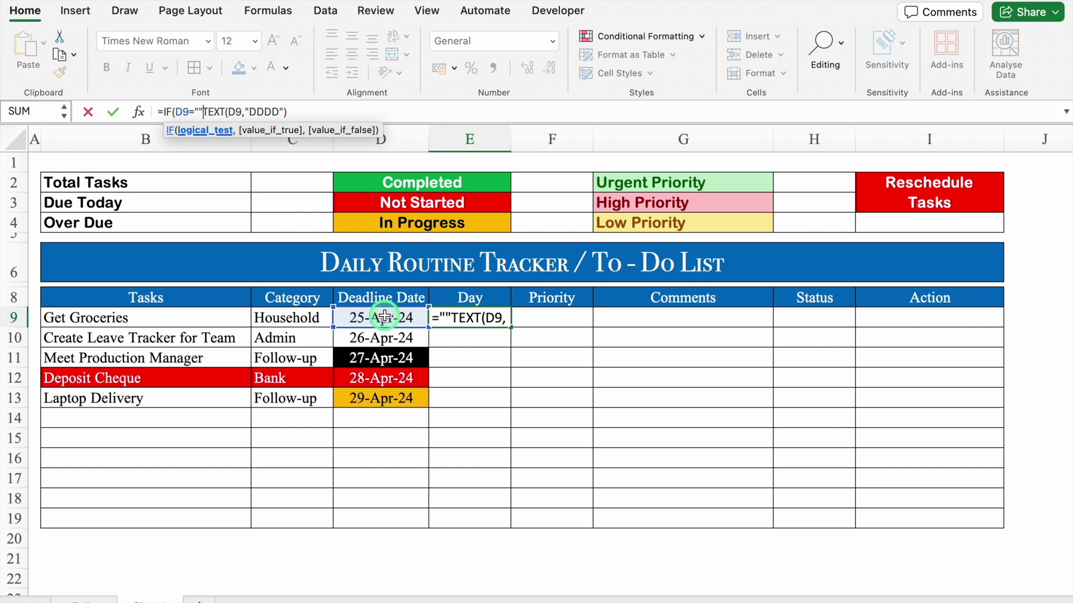
pyautogui.write(',')
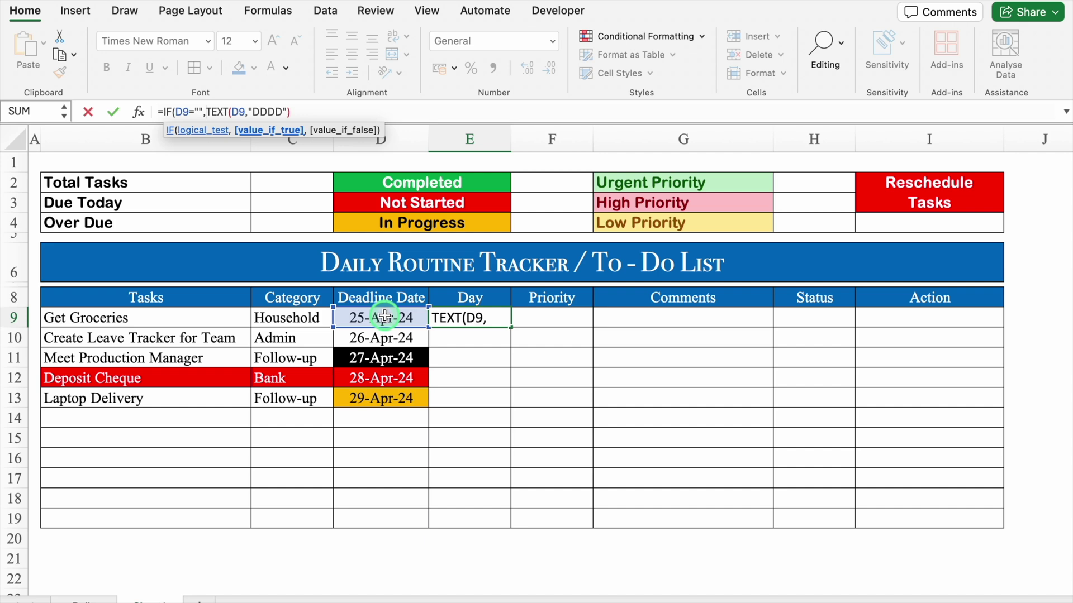
pyautogui.write('""')
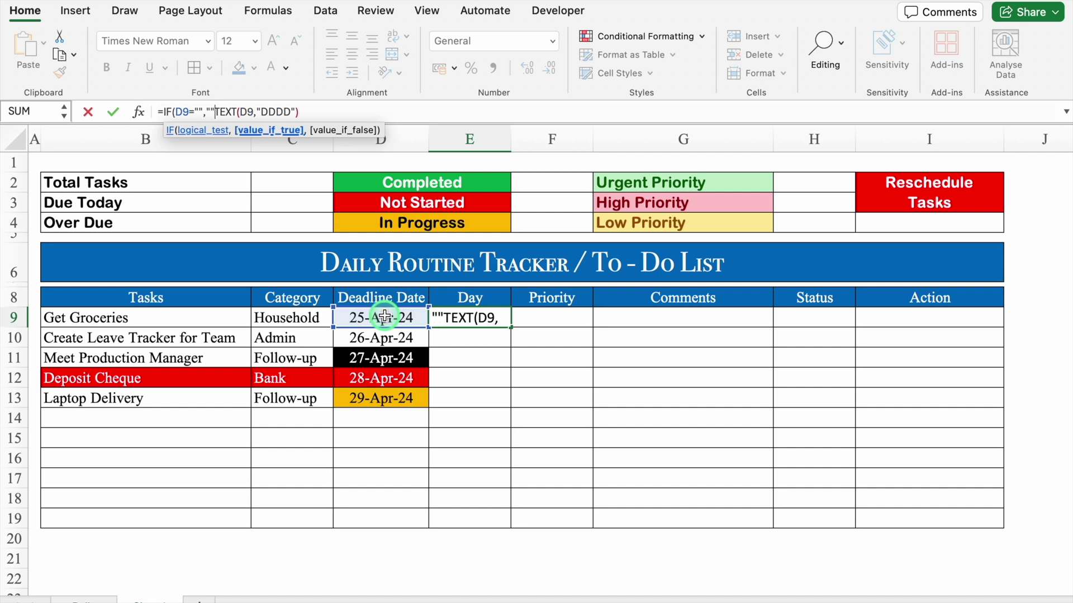
pyautogui.write(',')
pyautogui.click(330, 110)
pyautogui.write('))')
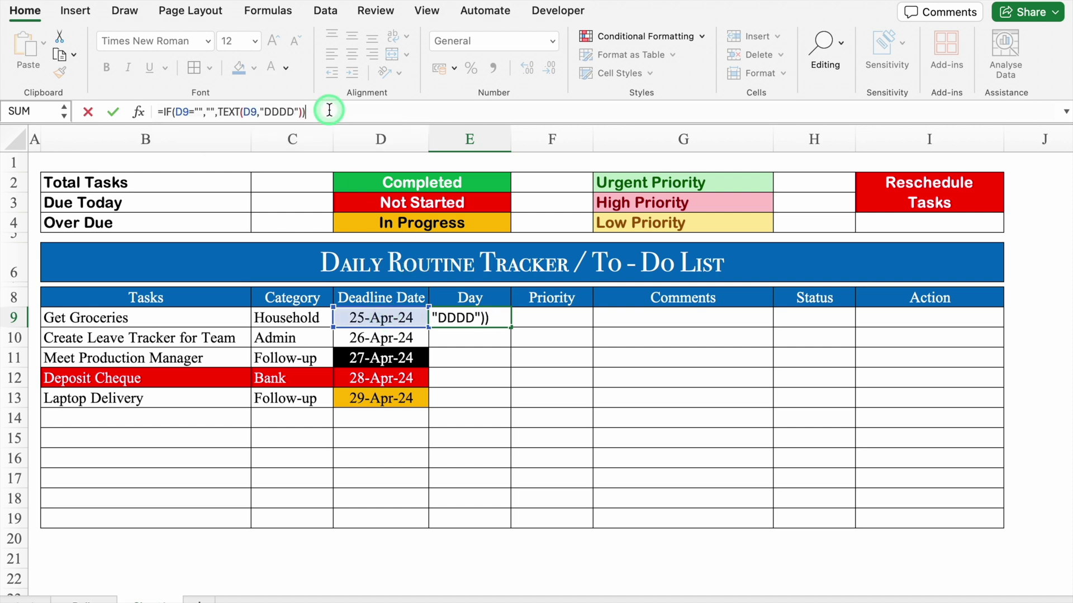
pyautogui.press('Return')
pyautogui.click(489, 318)
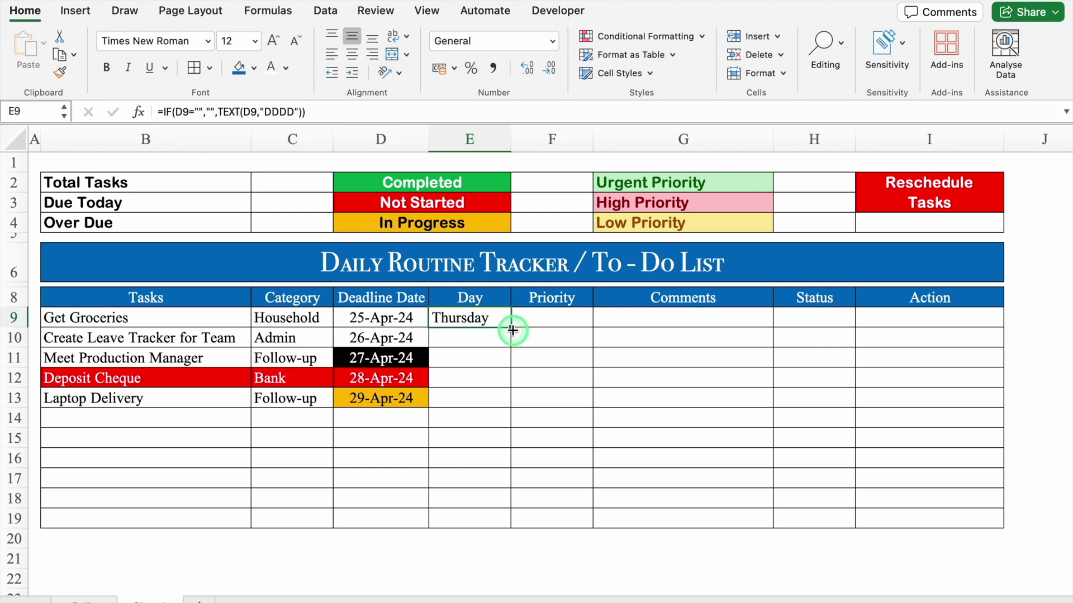
pyautogui.moveTo(511, 335); pyautogui.dragTo(509, 520)
# Add a drop-down list validation to the Priority cells F9:F19, using the priority names in G2:G4 as source
pyautogui.click(552, 317)
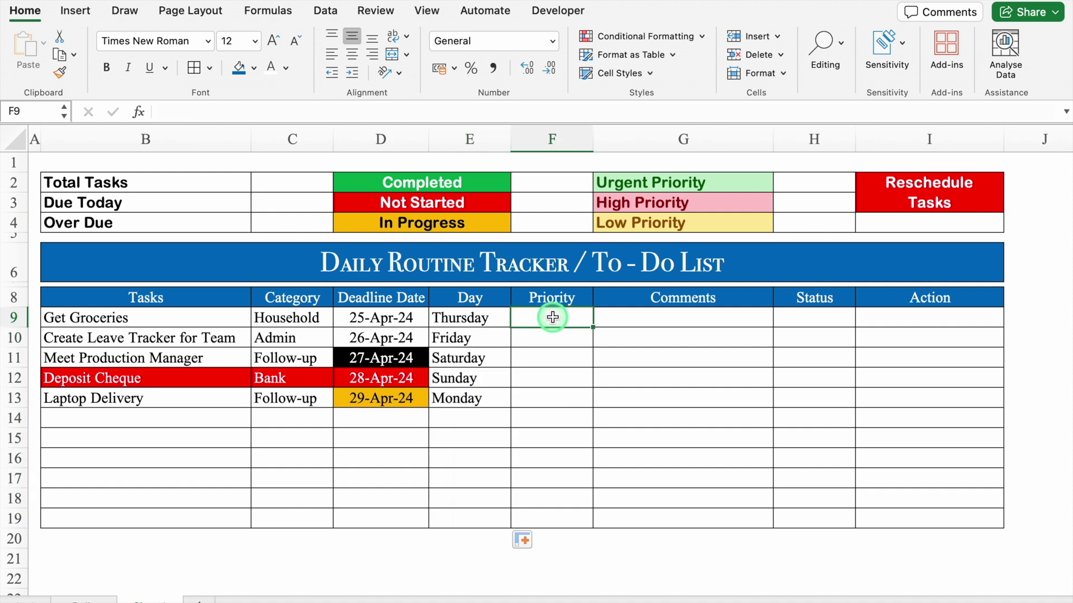
pyautogui.moveTo(553, 315); pyautogui.dragTo(554, 518)
pyautogui.click(326, 10)
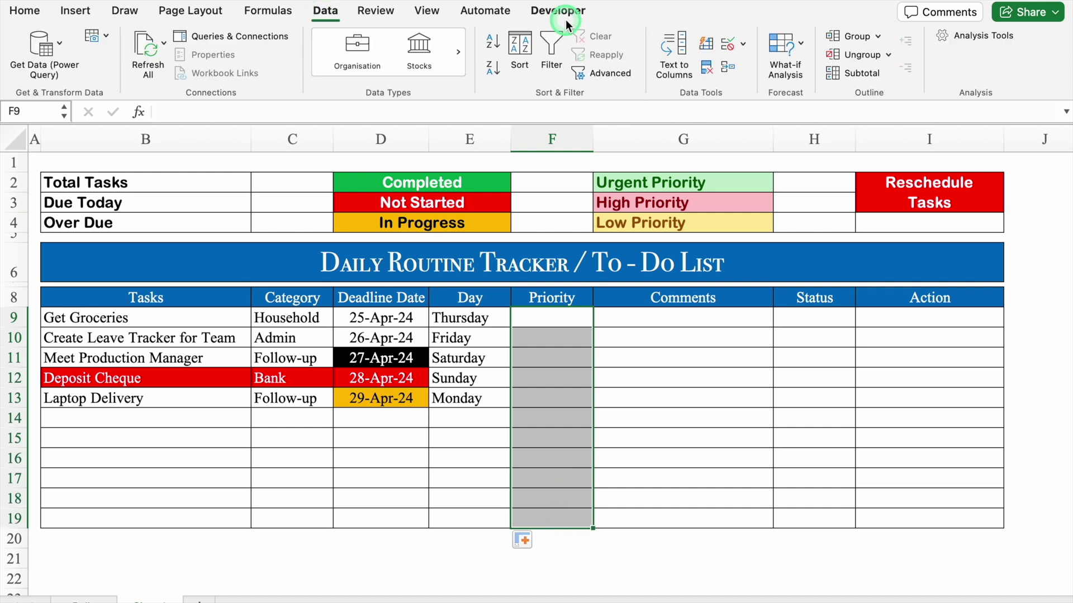
pyautogui.click(743, 43)
pyautogui.click(779, 66)
pyautogui.click(535, 162)
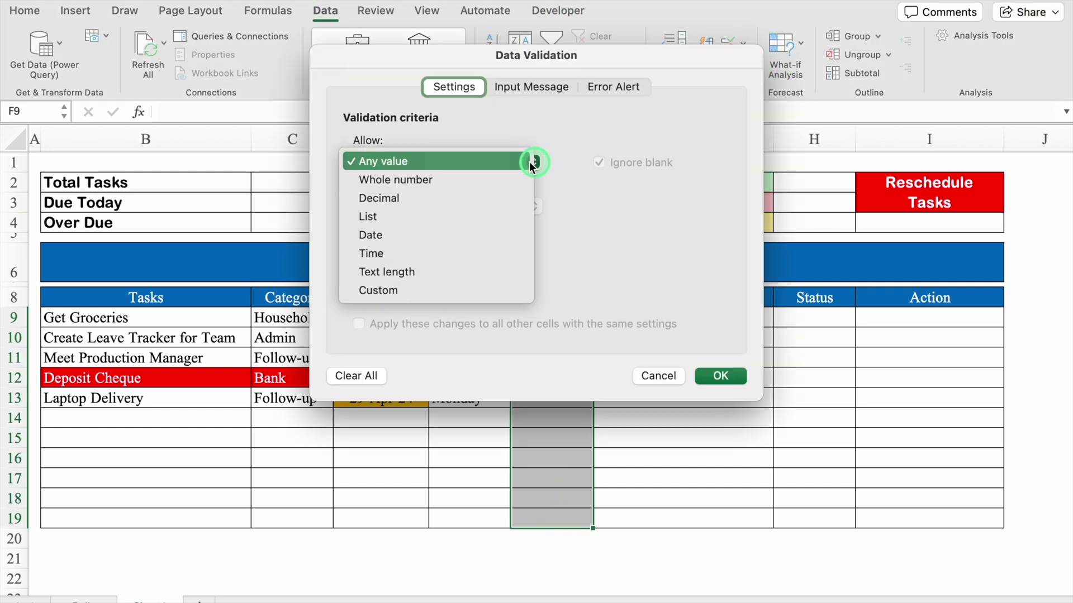
pyautogui.click(447, 216)
pyautogui.click(498, 249)
pyautogui.moveTo(641, 58); pyautogui.dragTo(361, 122)
pyautogui.click(652, 182)
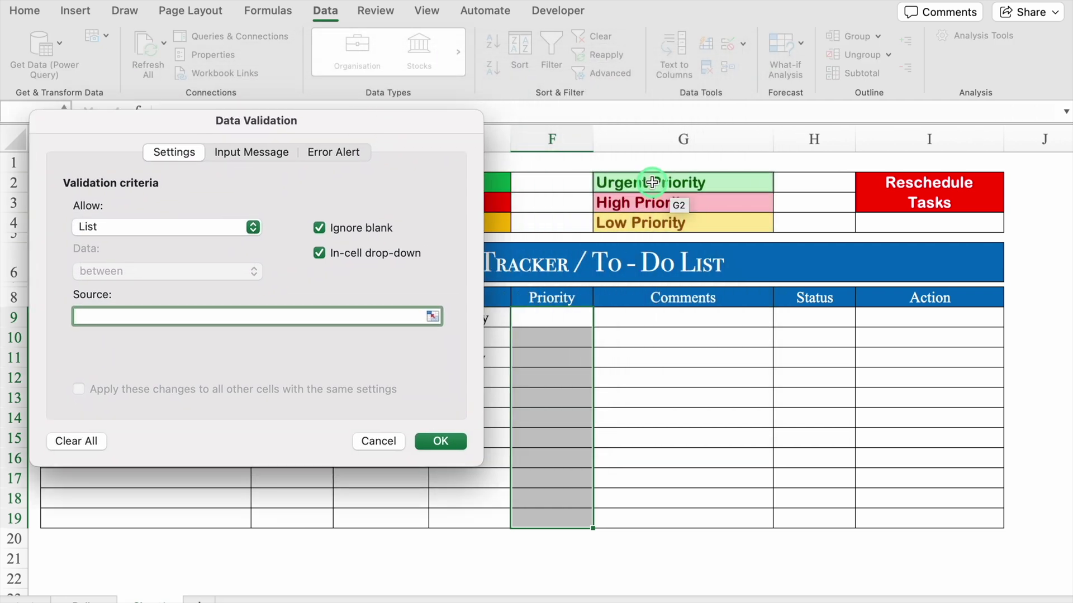
pyautogui.moveTo(652, 182); pyautogui.dragTo(649, 223)
pyautogui.click(442, 439)
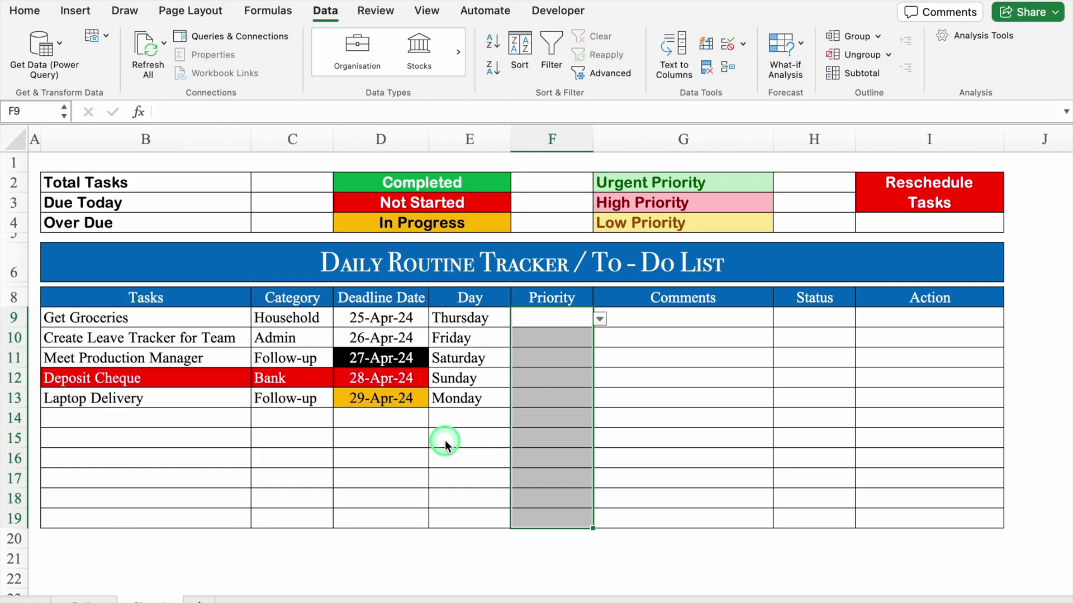
# Set the priorities in F9, F10 and F11 to Urgent, High and Low from their drop-downs
pyautogui.click(555, 316)
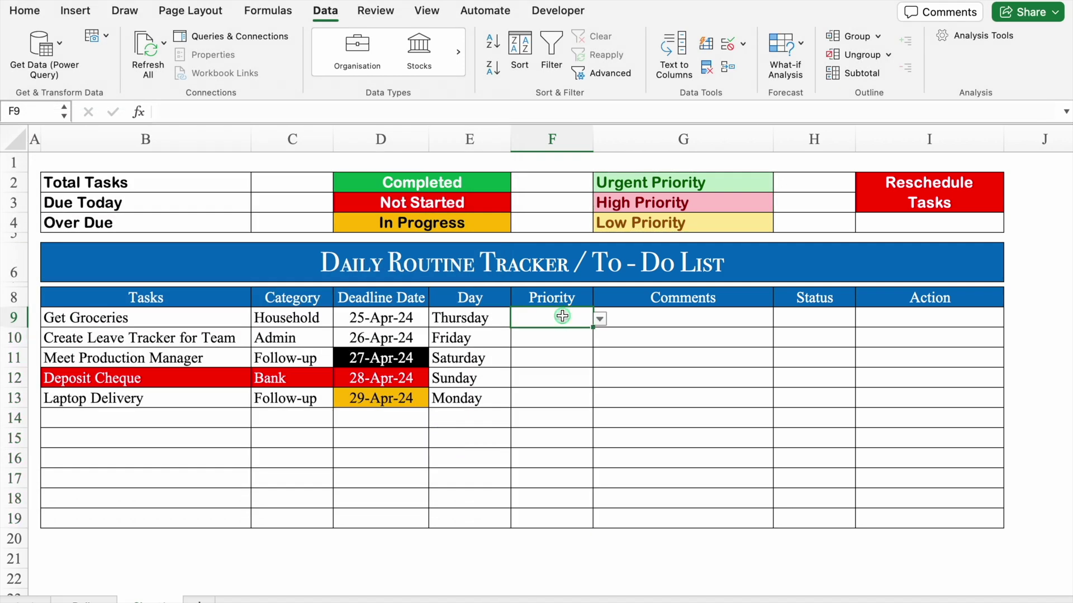
pyautogui.click(599, 320)
pyautogui.click(545, 339)
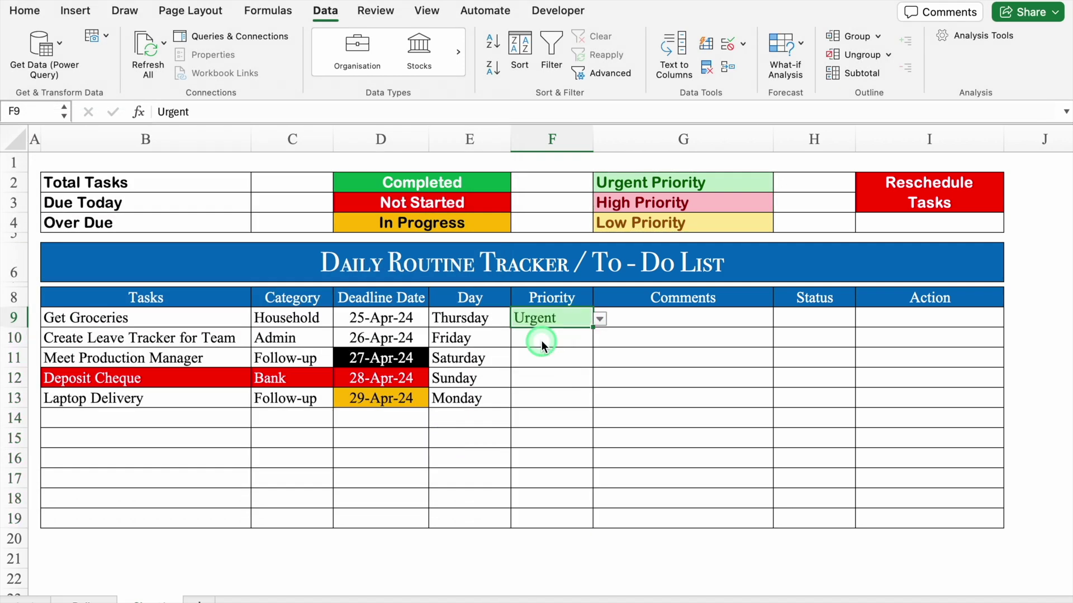
pyautogui.click(565, 334)
pyautogui.click(599, 339)
pyautogui.click(555, 371)
pyautogui.click(555, 358)
pyautogui.click(599, 361)
pyautogui.click(546, 412)
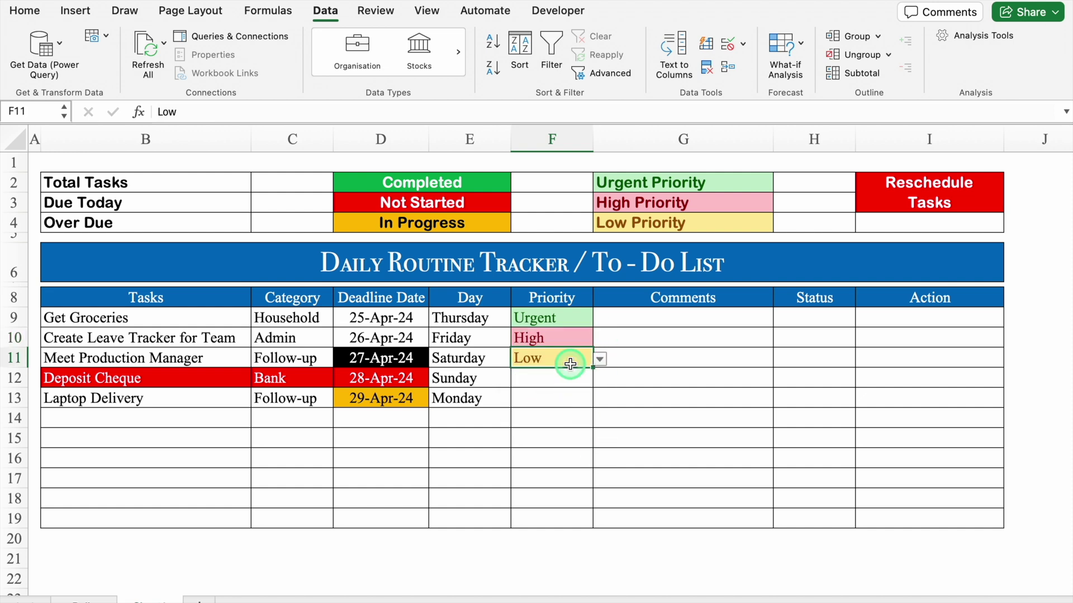
# Set the priority to High for Deposit Cheque and Low for Laptop Delivery
pyautogui.click(556, 377)
pyautogui.click(600, 381)
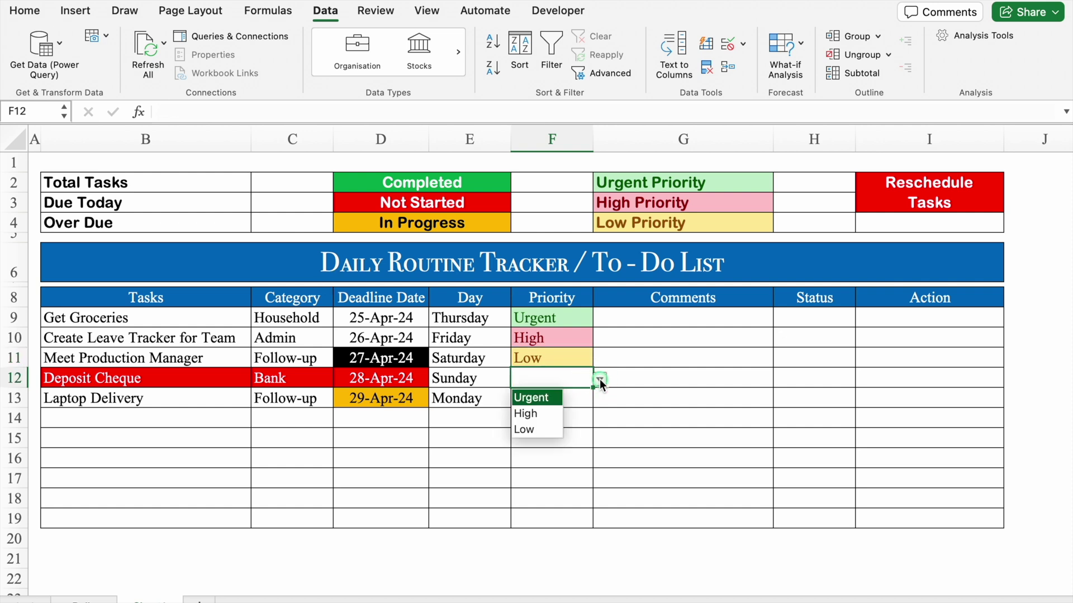
pyautogui.click(527, 414)
pyautogui.click(553, 399)
pyautogui.click(599, 399)
pyautogui.click(525, 451)
pyautogui.click(646, 317)
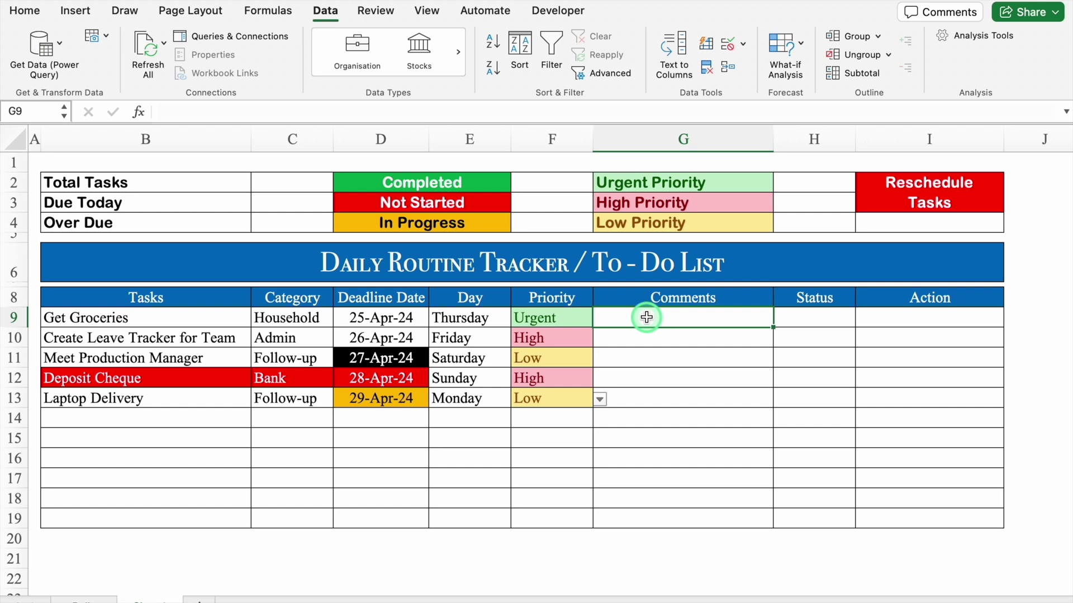
# Add a drop-down list validation to the Status cells H9:H19 with the source Completed,Not Started,In Progress
pyautogui.click(819, 323)
pyautogui.moveTo(821, 323); pyautogui.dragTo(814, 518)
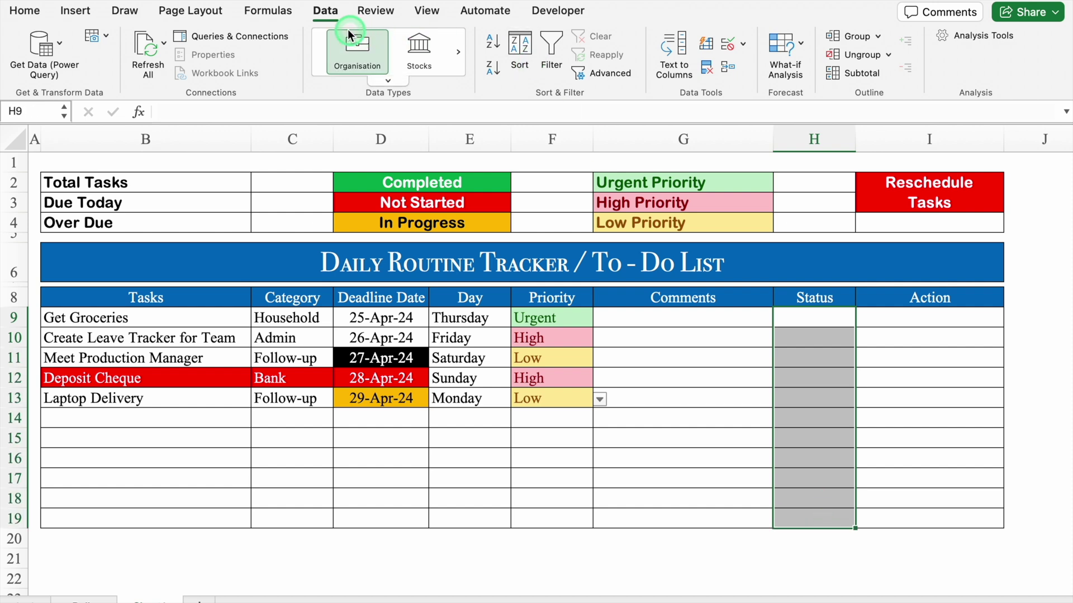
pyautogui.click(741, 44)
pyautogui.click(777, 65)
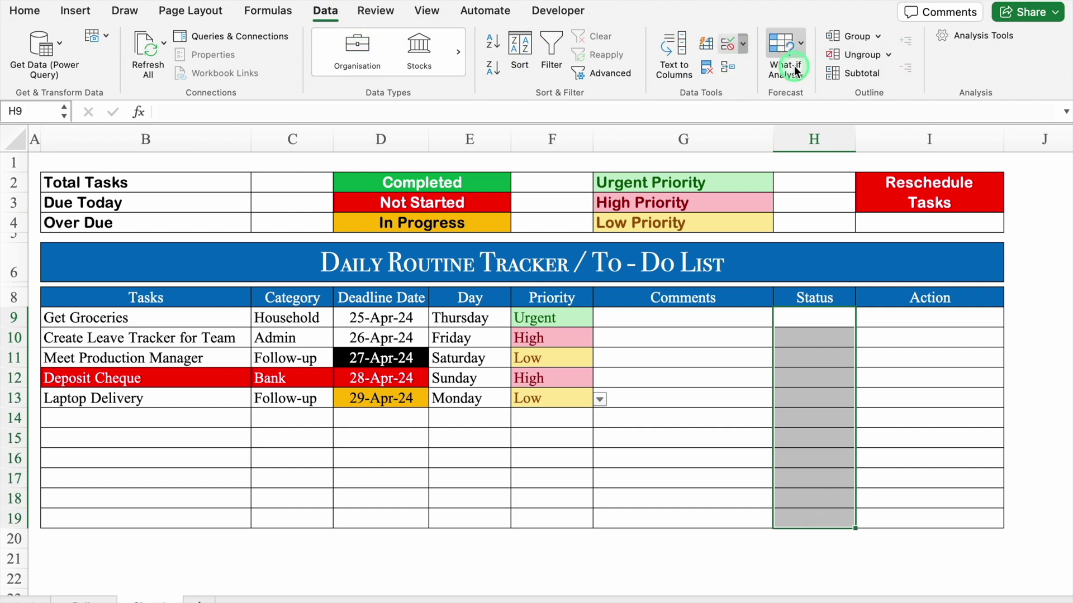
pyautogui.click(533, 161)
pyautogui.click(400, 216)
pyautogui.click(458, 252)
pyautogui.write('Completed,')
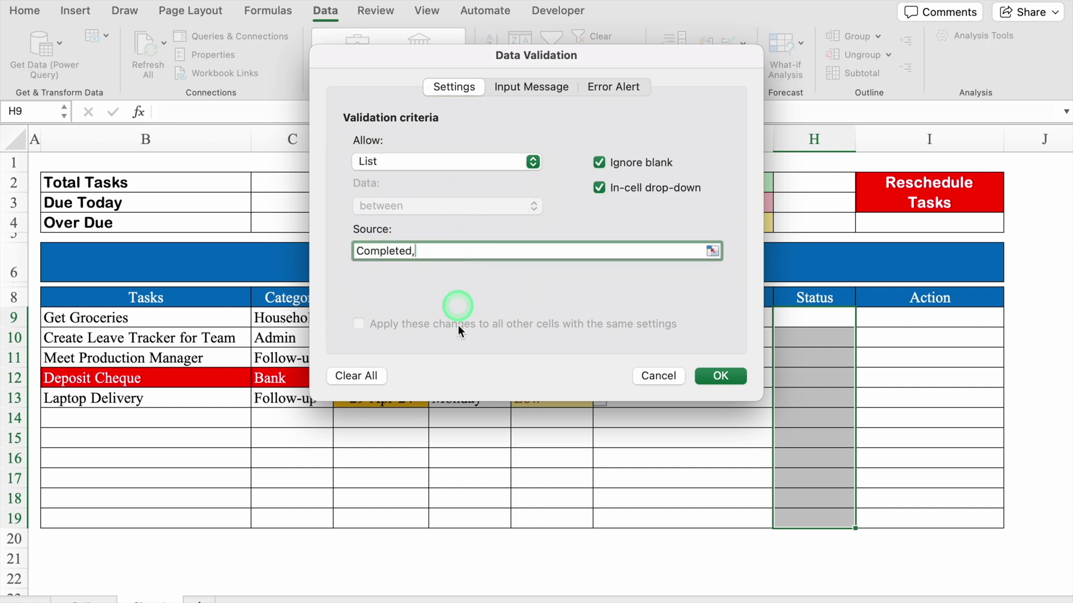
pyautogui.write('Not Started,In Progress')
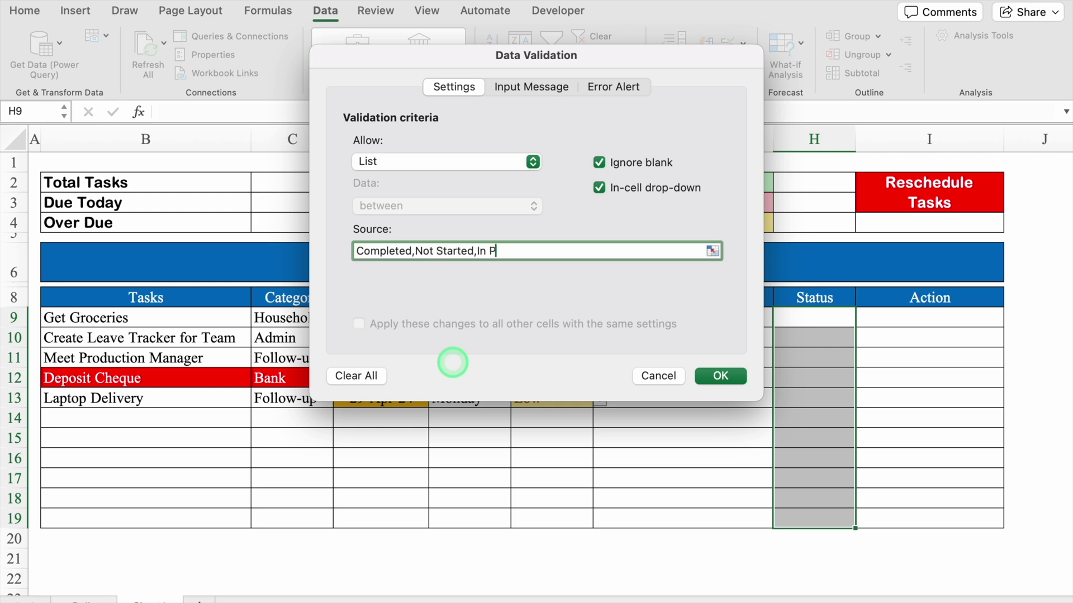
pyautogui.click(713, 373)
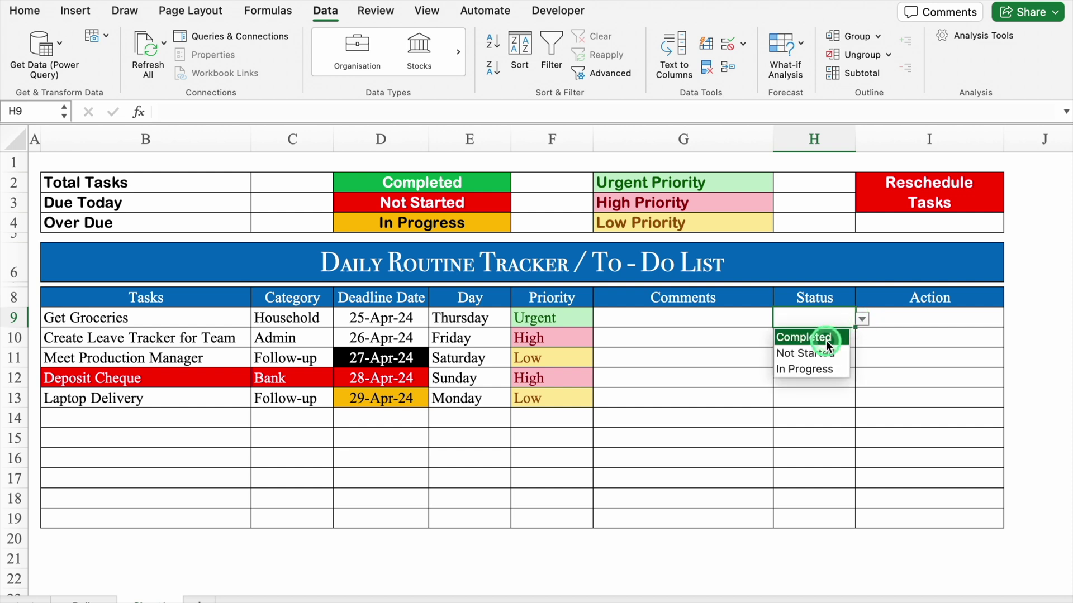
# Set the statuses in H9, H10 and H11 to Completed, Not Started and In Progress from their drop-downs
pyautogui.click(826, 340)
pyautogui.click(810, 338)
pyautogui.click(862, 339)
pyautogui.click(804, 371)
pyautogui.click(810, 358)
pyautogui.click(862, 359)
pyautogui.click(804, 407)
# Start an Equal To highlight rule on the Status cells H9:H19 for the cell value Completed
pyautogui.click(834, 316)
pyautogui.moveTo(834, 317); pyautogui.dragTo(822, 518)
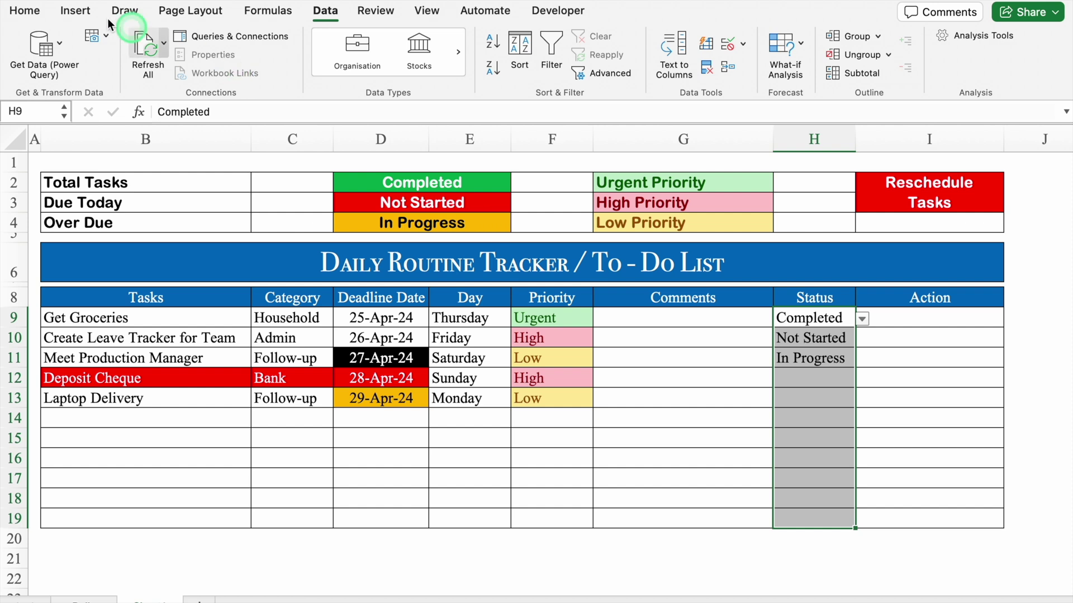
pyautogui.click(28, 10)
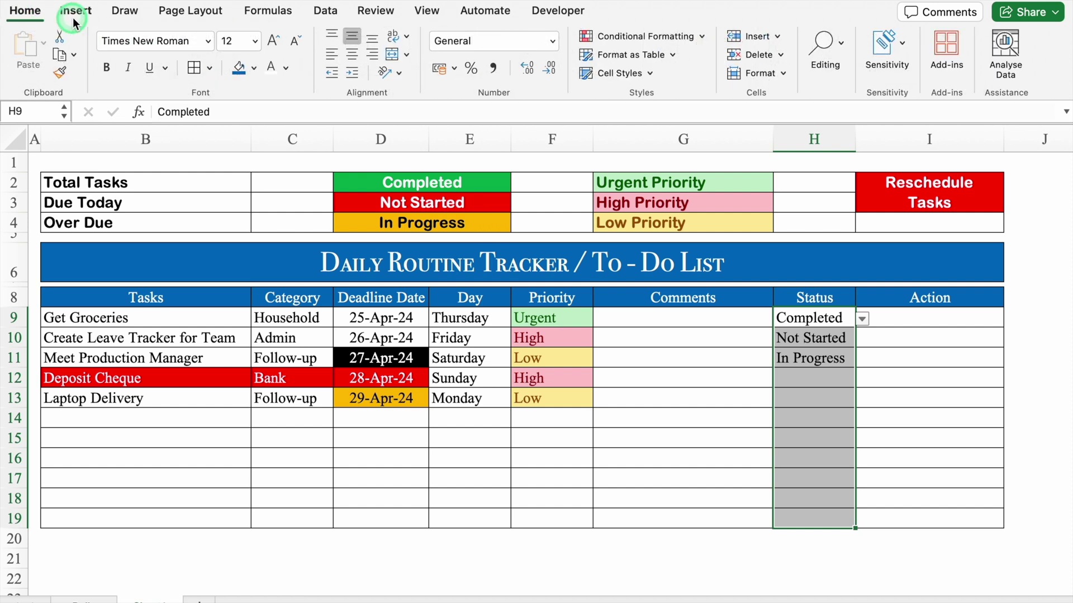
pyautogui.click(682, 37)
pyautogui.moveTo(709, 51)
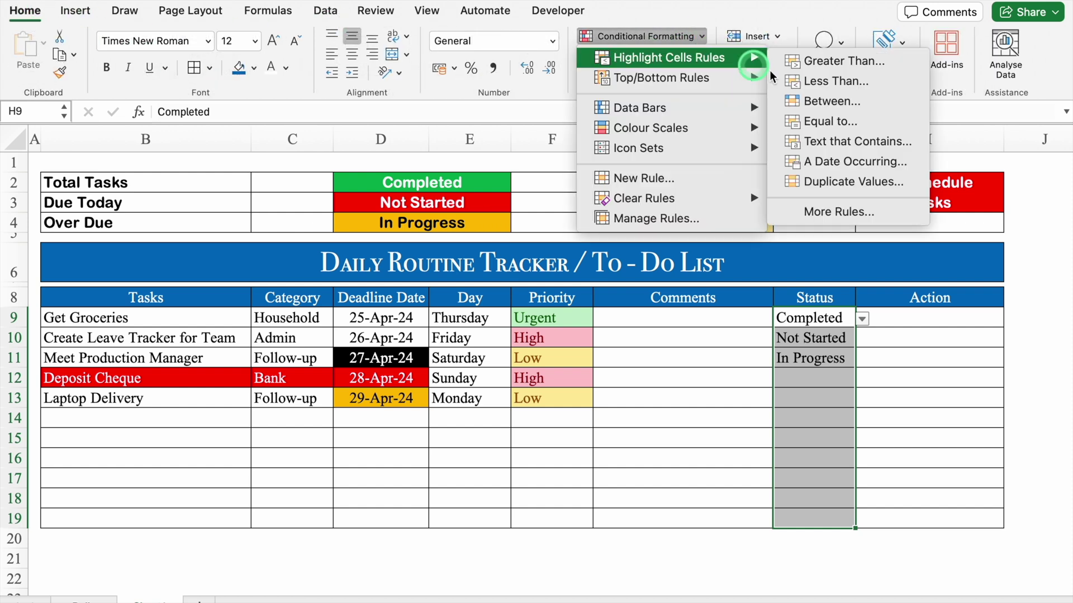
pyautogui.click(847, 122)
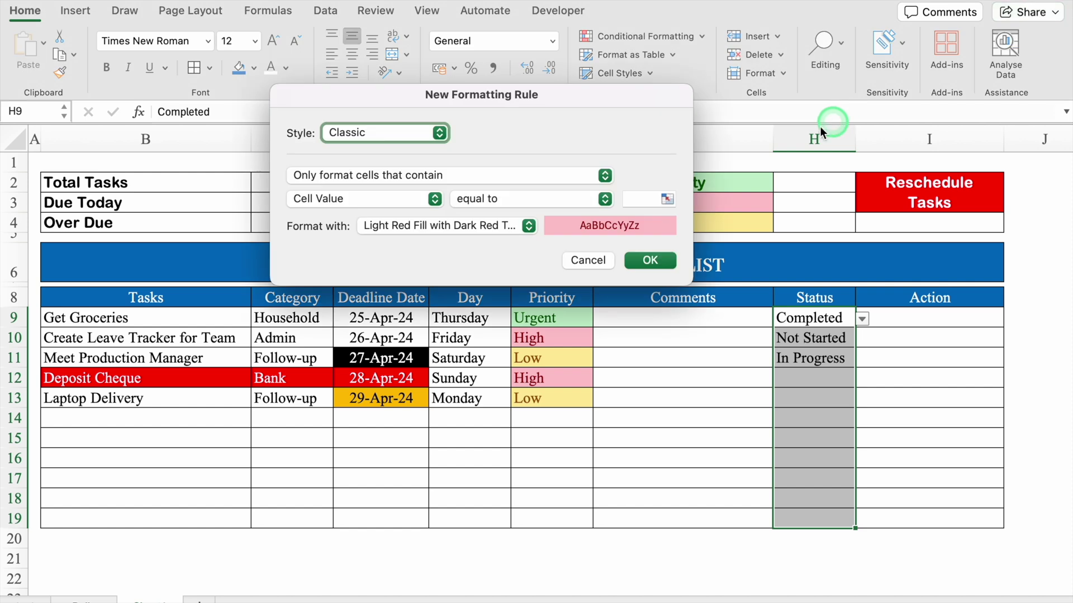
pyautogui.click(633, 202)
pyautogui.write('Completed')
# Give the Completed rule on the Status cells a custom format with green fill and white text, and apply it
pyautogui.click(529, 226)
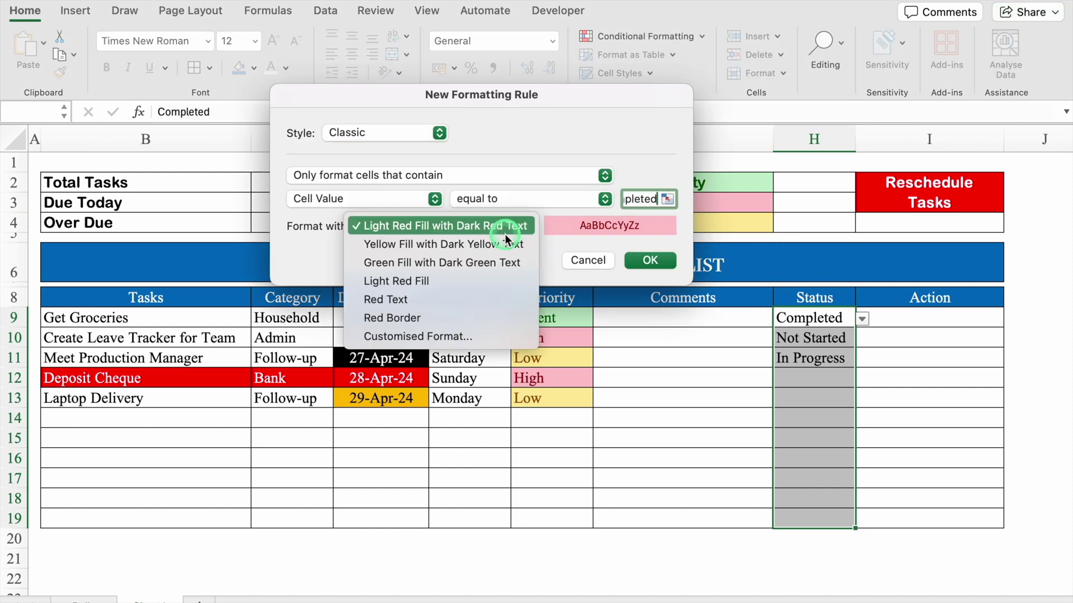
pyautogui.click(462, 335)
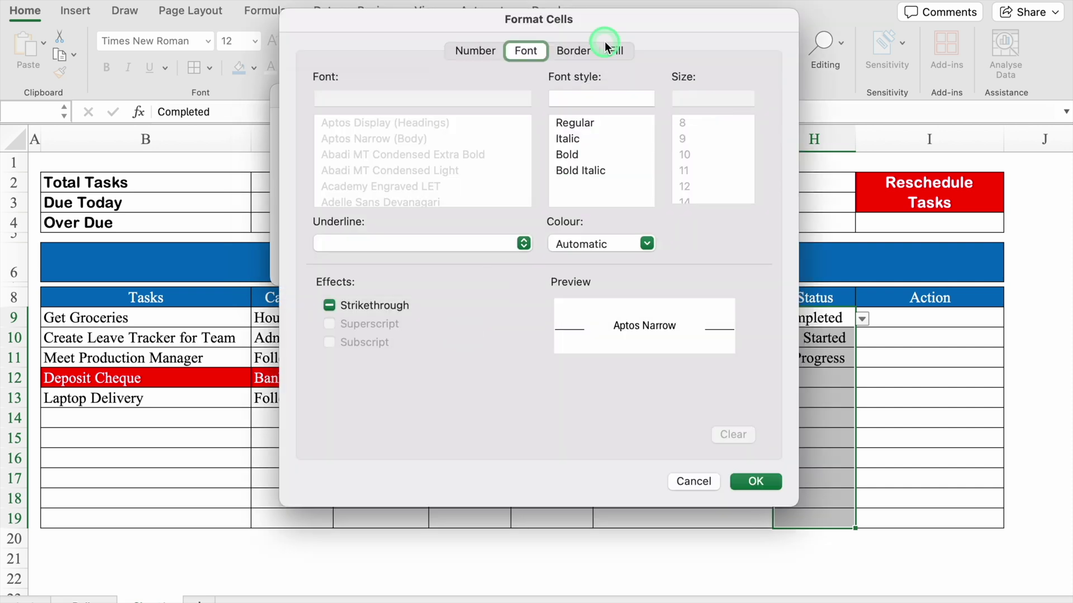
pyautogui.click(618, 51)
pyautogui.click(488, 115)
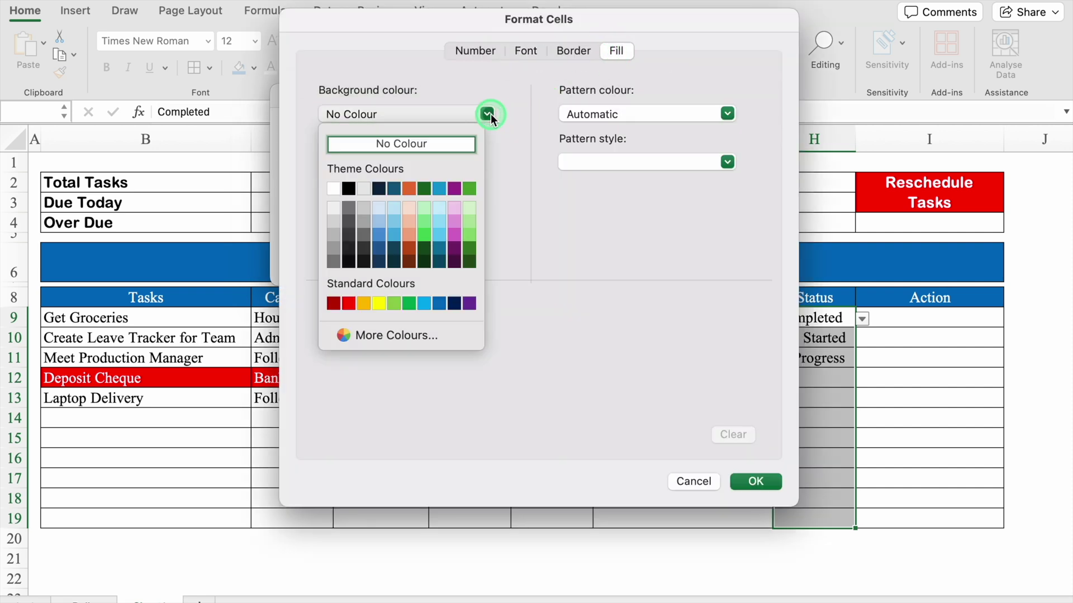
pyautogui.click(409, 304)
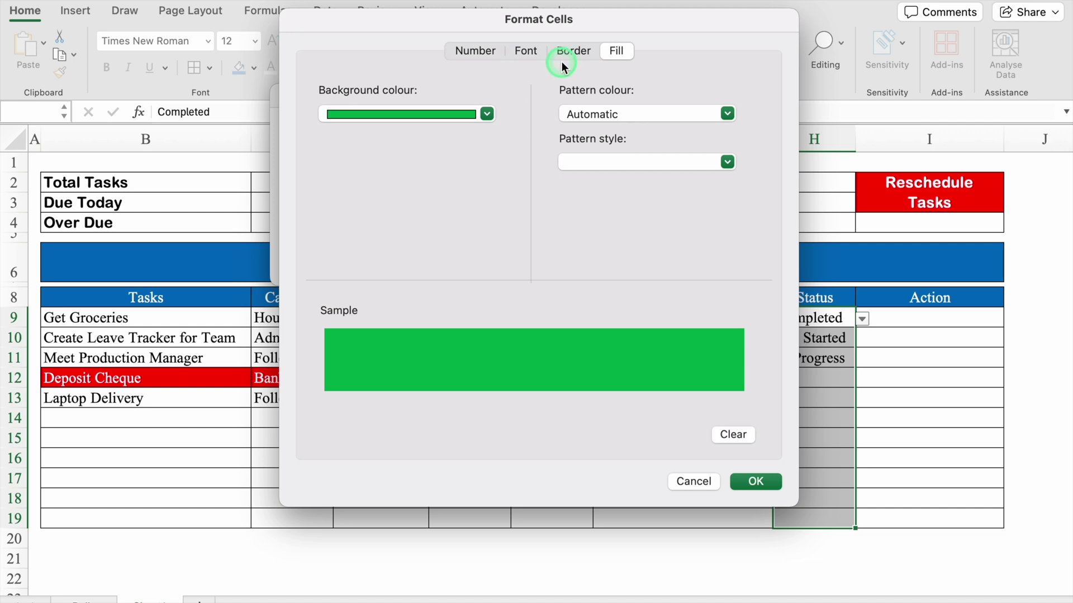
pyautogui.click(520, 51)
pyautogui.click(649, 244)
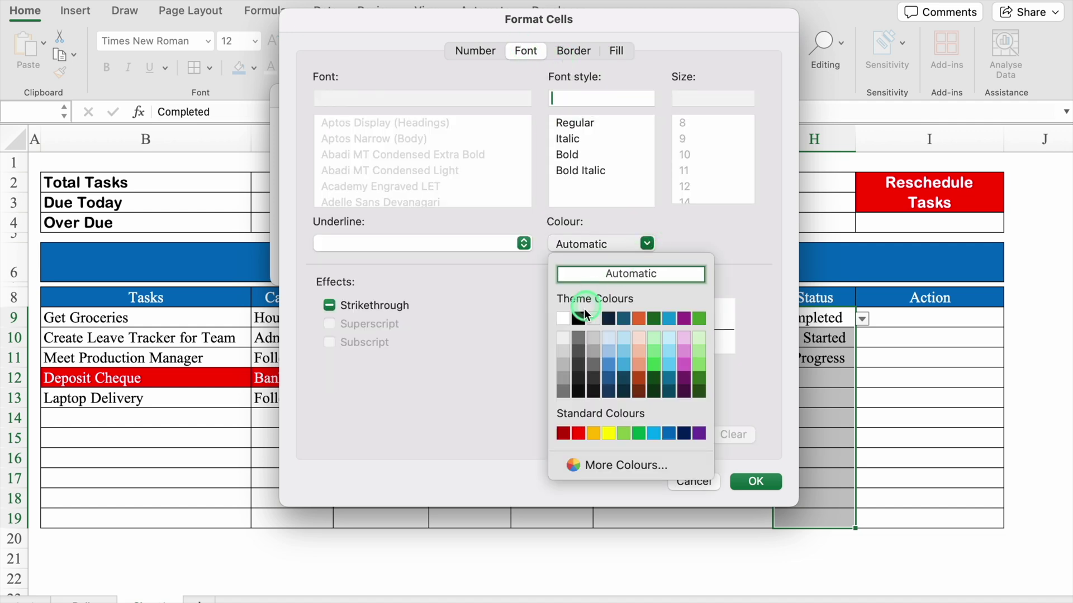
pyautogui.click(571, 314)
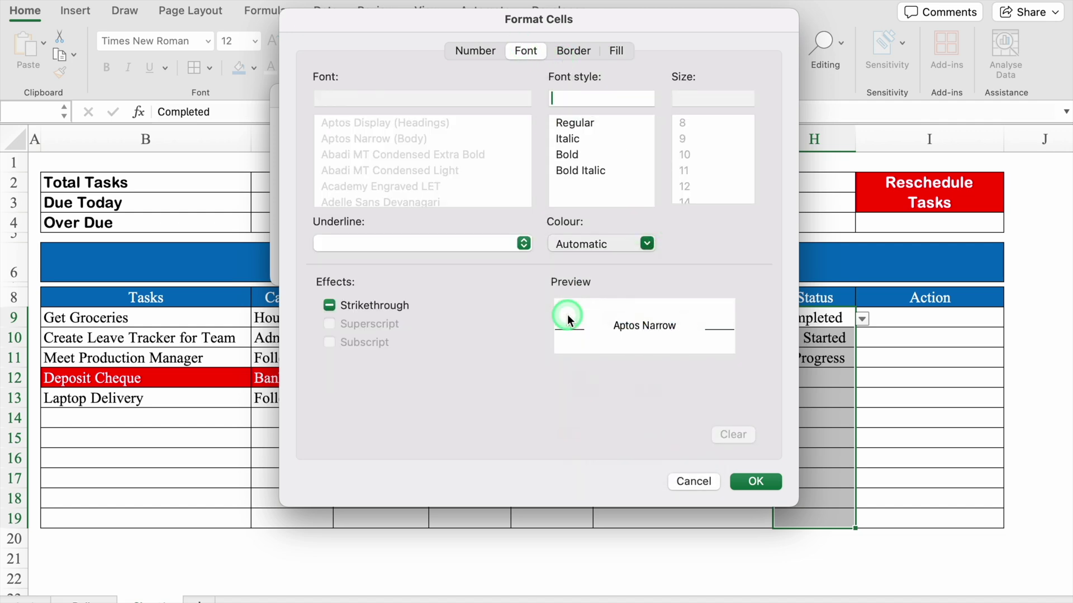
pyautogui.click(748, 481)
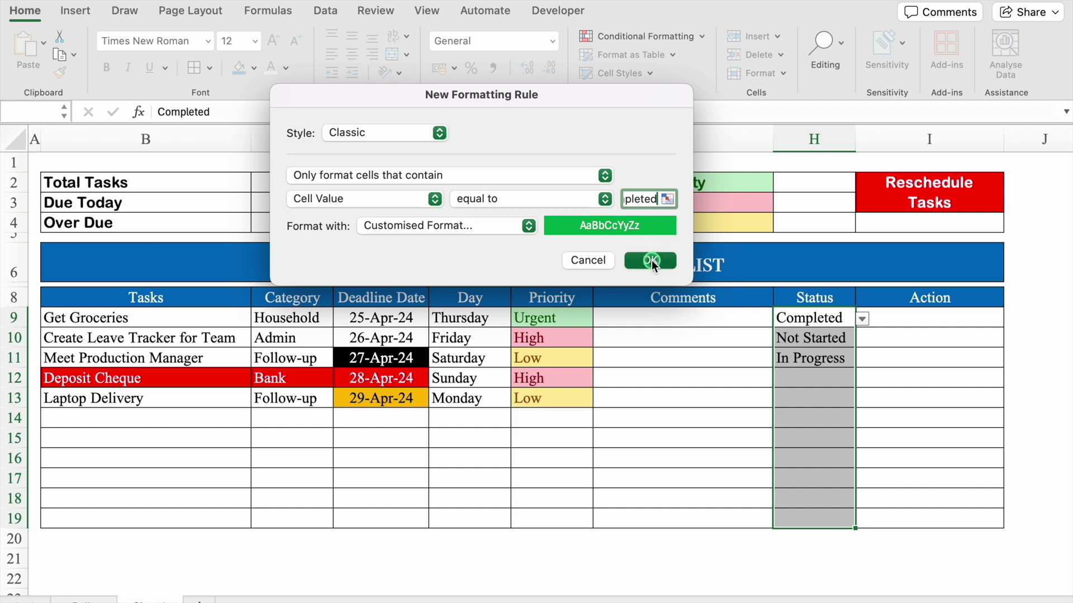
pyautogui.click(650, 260)
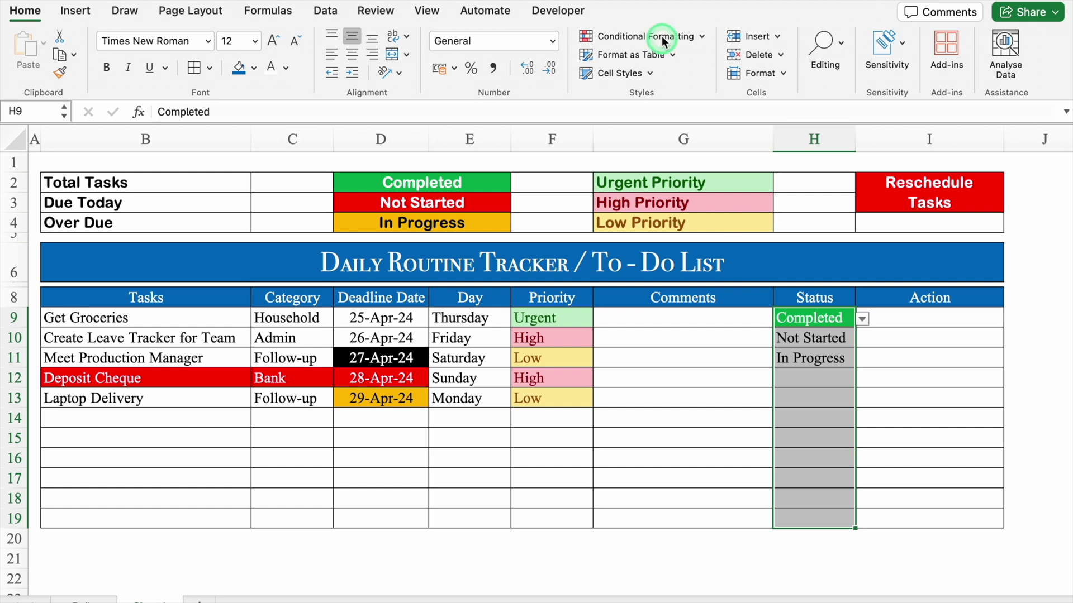
# Add an Equal To highlight rule for Not Started on H9:H19 with a custom red fill and white text
pyautogui.click(641, 36)
pyautogui.click(632, 173)
pyautogui.write('Not Started')
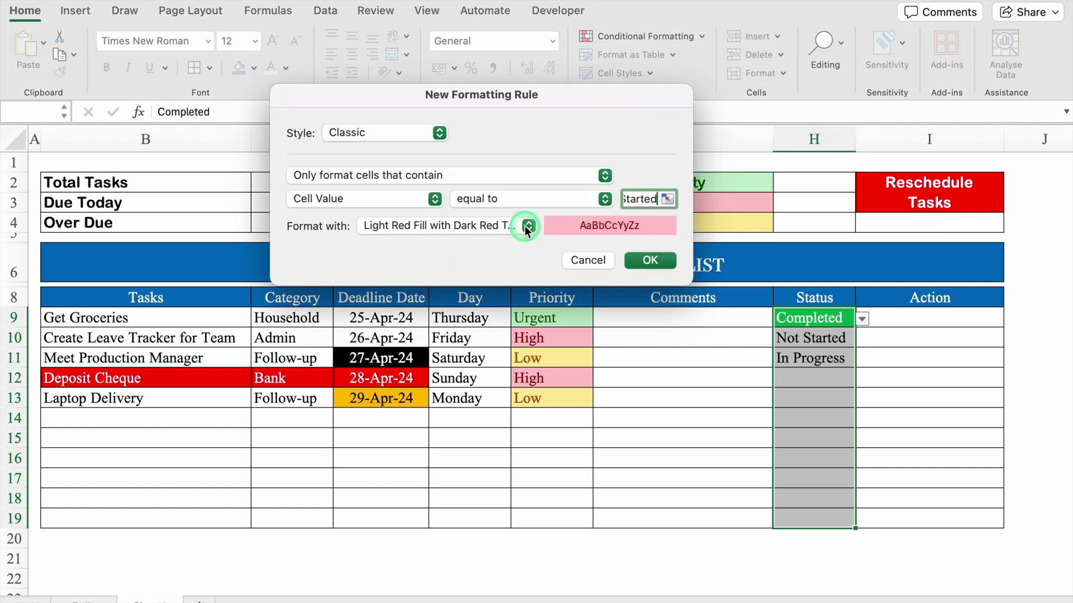
pyautogui.click(528, 226)
pyautogui.click(488, 116)
pyautogui.click(522, 48)
pyautogui.click(724, 242)
pyautogui.click(566, 320)
pyautogui.click(749, 482)
pyautogui.click(651, 260)
# Add an Equal To highlight rule for In Progress on H9:H19 with a custom orange fill and black text
pyautogui.click(670, 37)
pyautogui.click(642, 199)
pyautogui.write('In Progress')
pyautogui.click(529, 226)
pyautogui.click(459, 335)
pyautogui.click(485, 110)
pyautogui.click(430, 235)
pyautogui.click(525, 51)
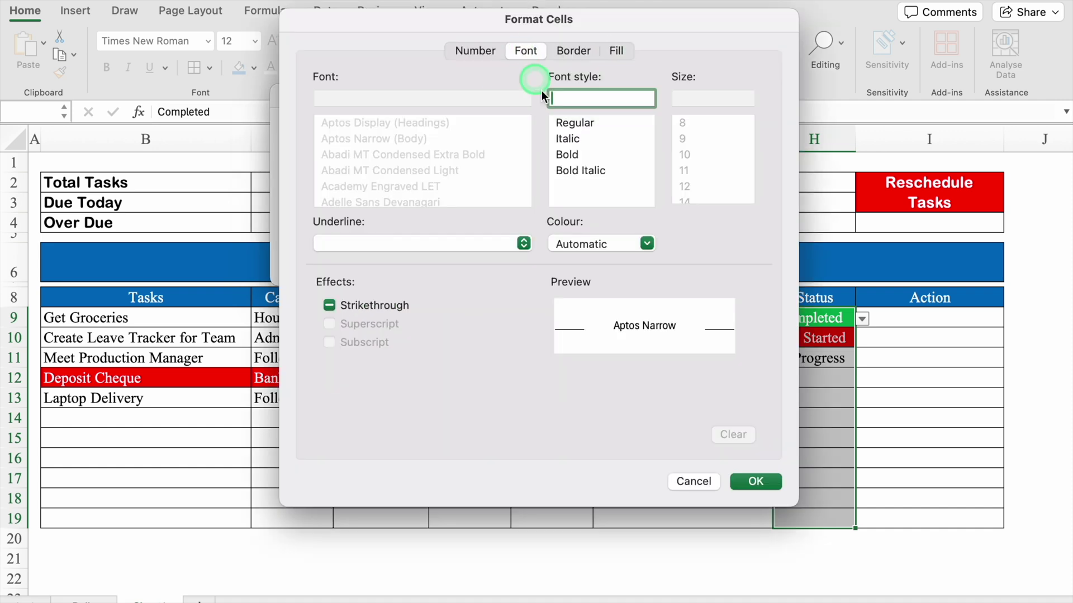
pyautogui.click(575, 242)
pyautogui.click(654, 357)
pyautogui.click(755, 481)
pyautogui.click(649, 259)
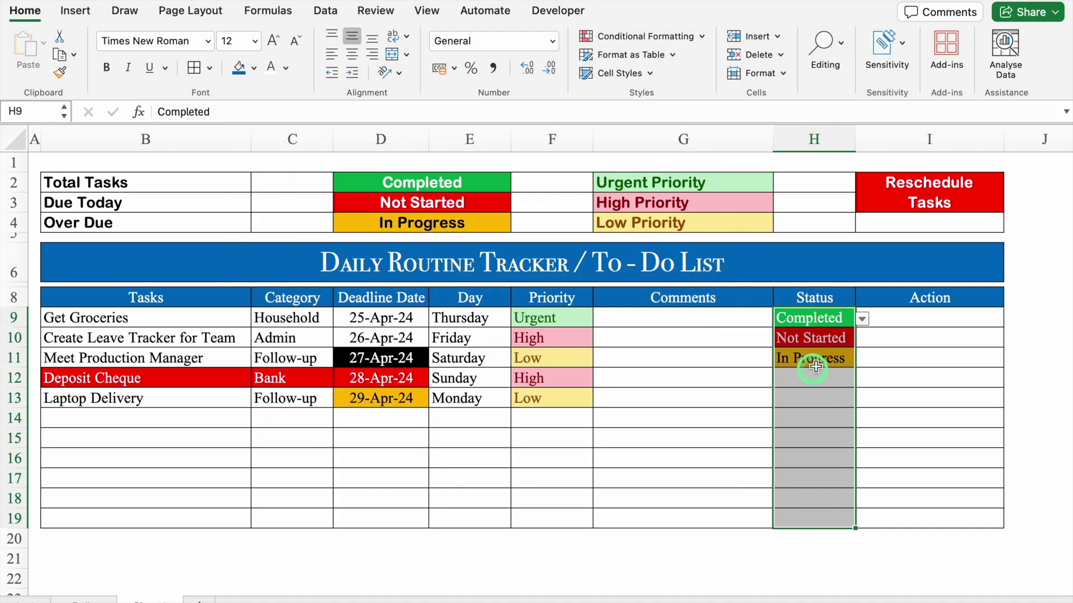
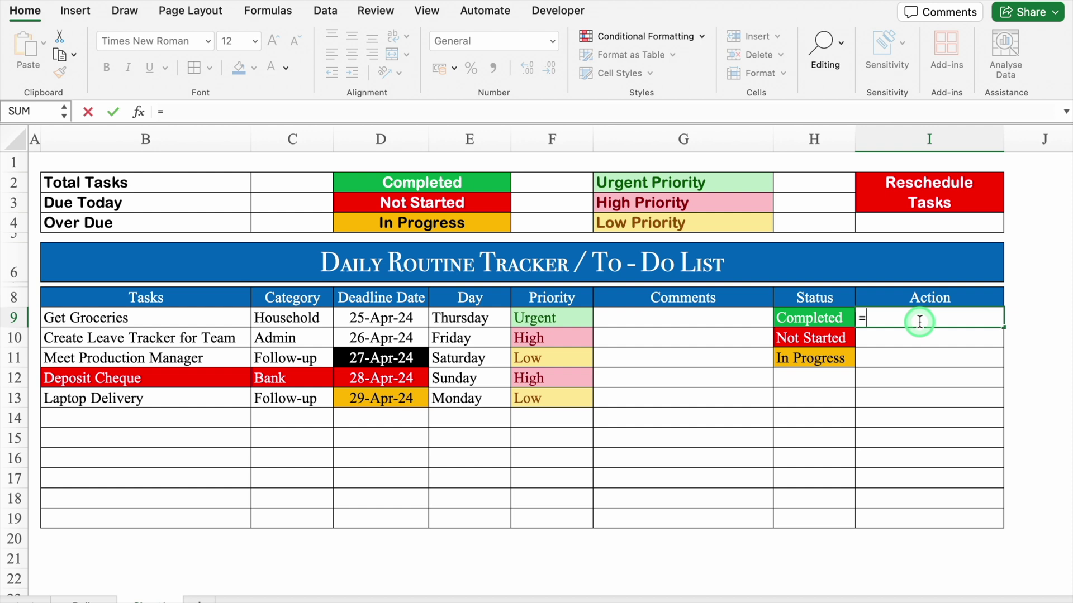
# Start the Action formula in I9 as =IF(AND(D9<Today(),"Please Reschedule", using Get Groceries' deadline date
pyautogui.doubleClick(918, 352)
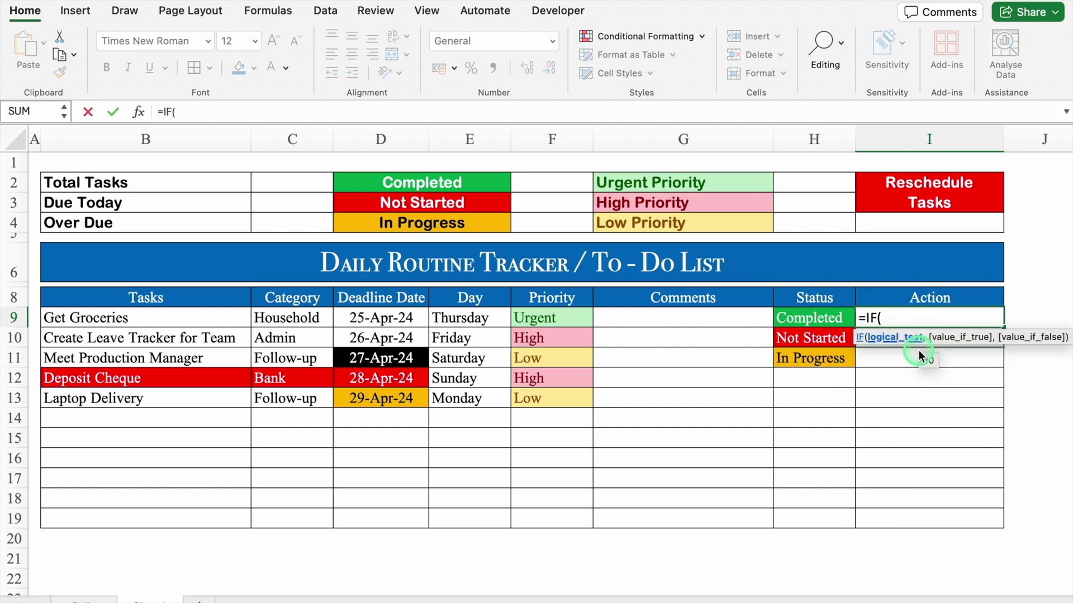
pyautogui.write('And')
pyautogui.doubleClick(886, 354)
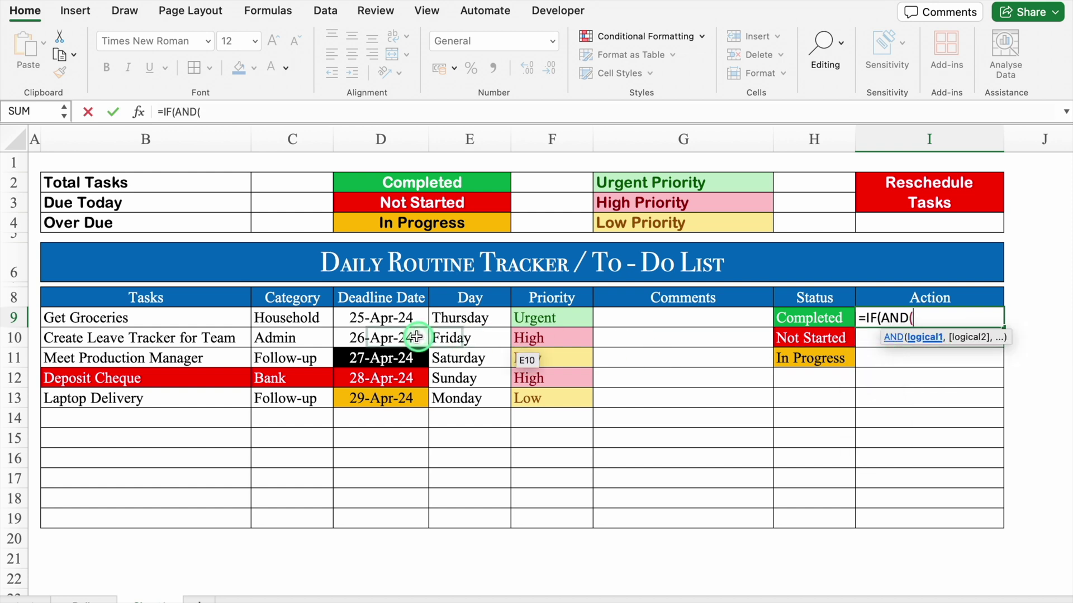
pyautogui.click(387, 319)
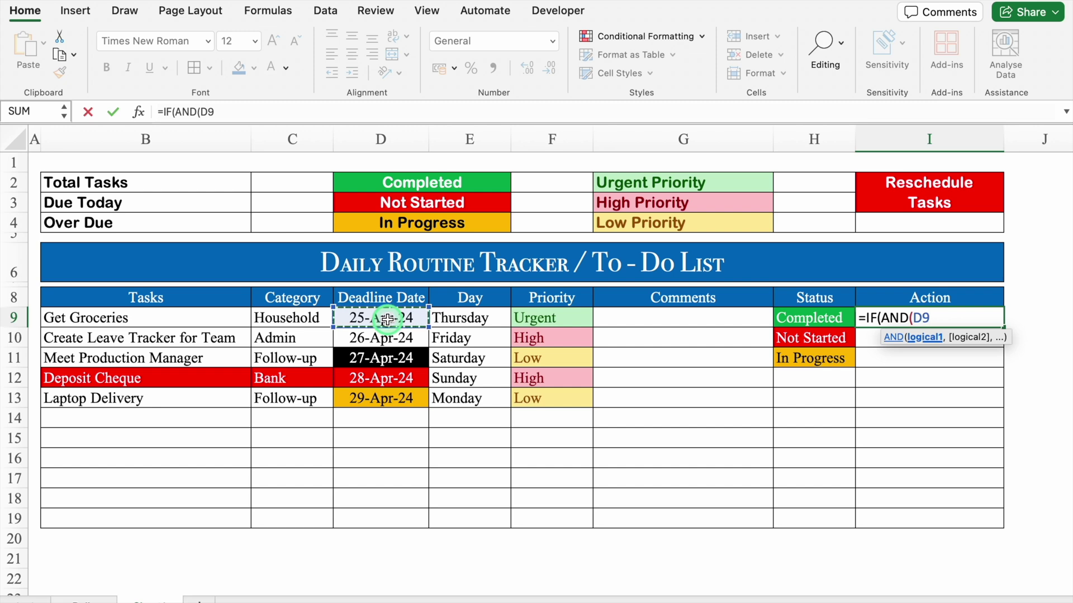
pyautogui.write('<Today()')
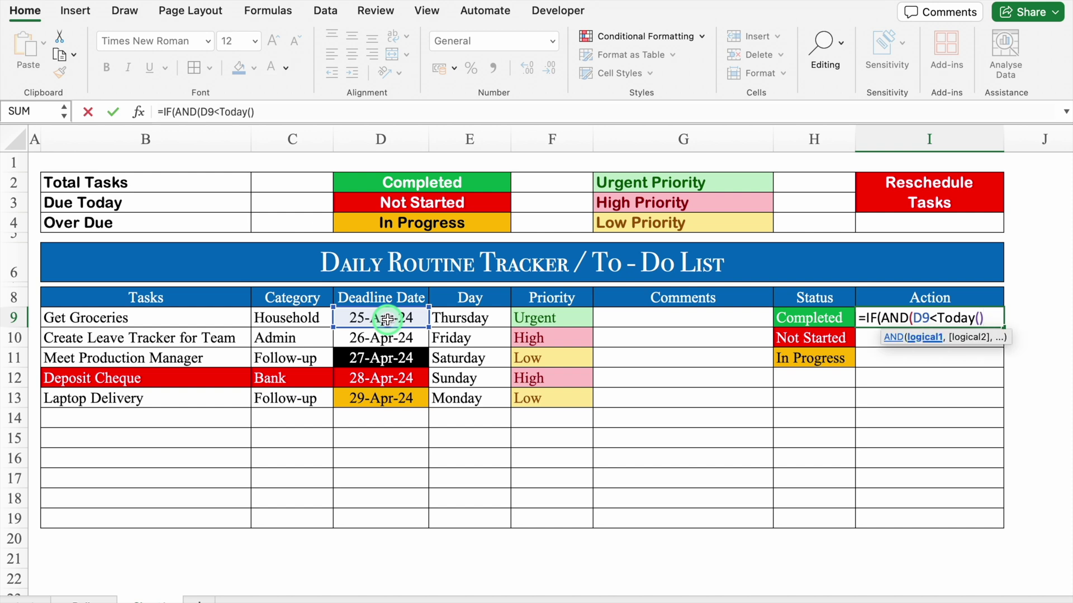
pyautogui.write(',')
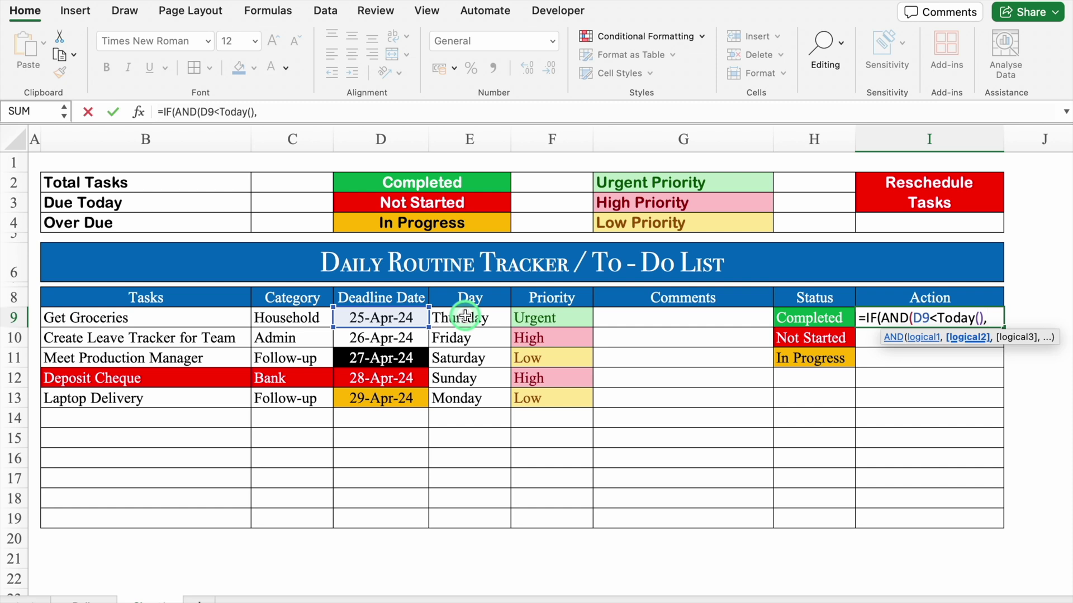
pyautogui.click(339, 113)
pyautogui.write('"')
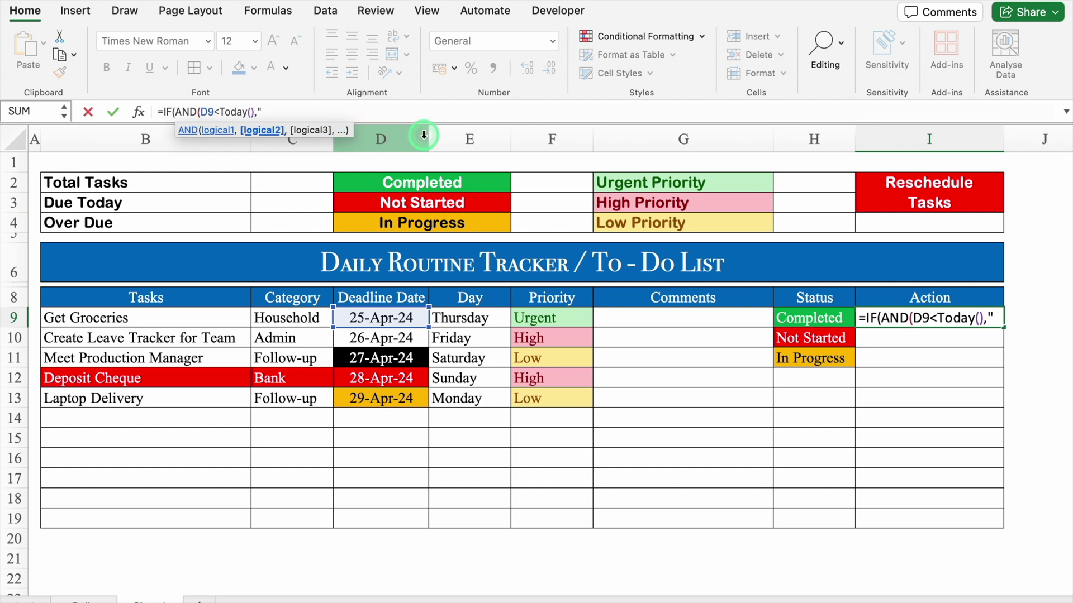
pyautogui.write('Please Reschedule",')
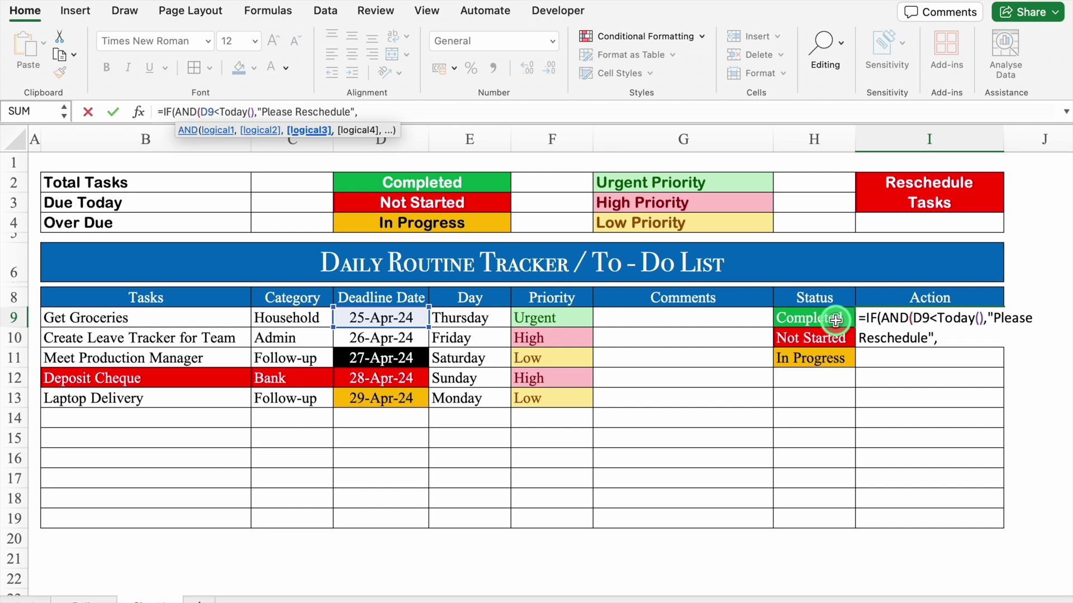
# Complete the I9 formula with H9="Not Started"),"Please Reschedule","") and enter it
pyautogui.click(835, 320)
pyautogui.write('="')
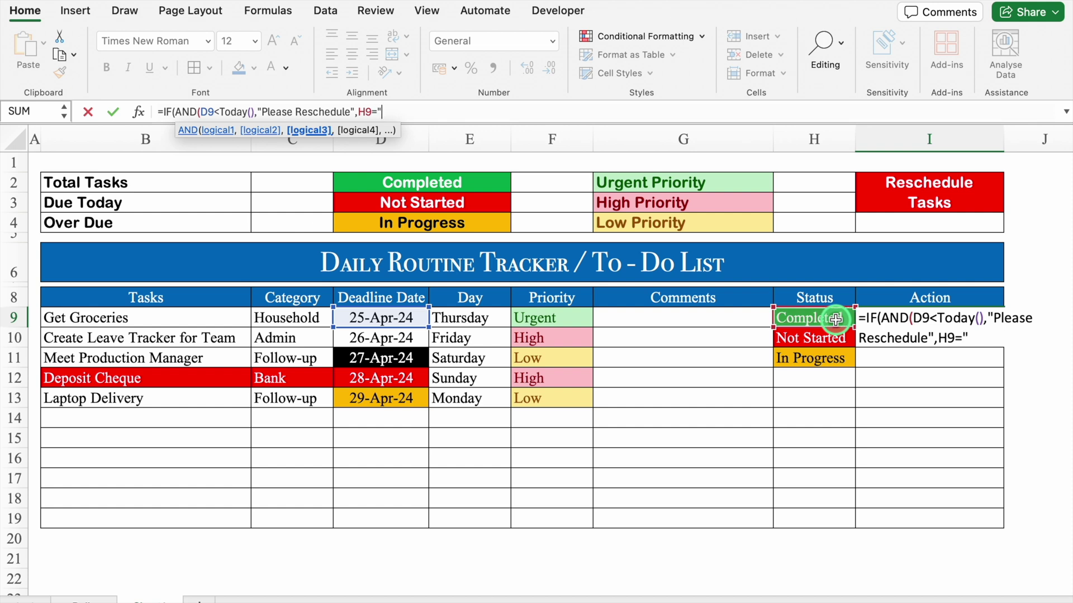
pyautogui.write('Not Started"')
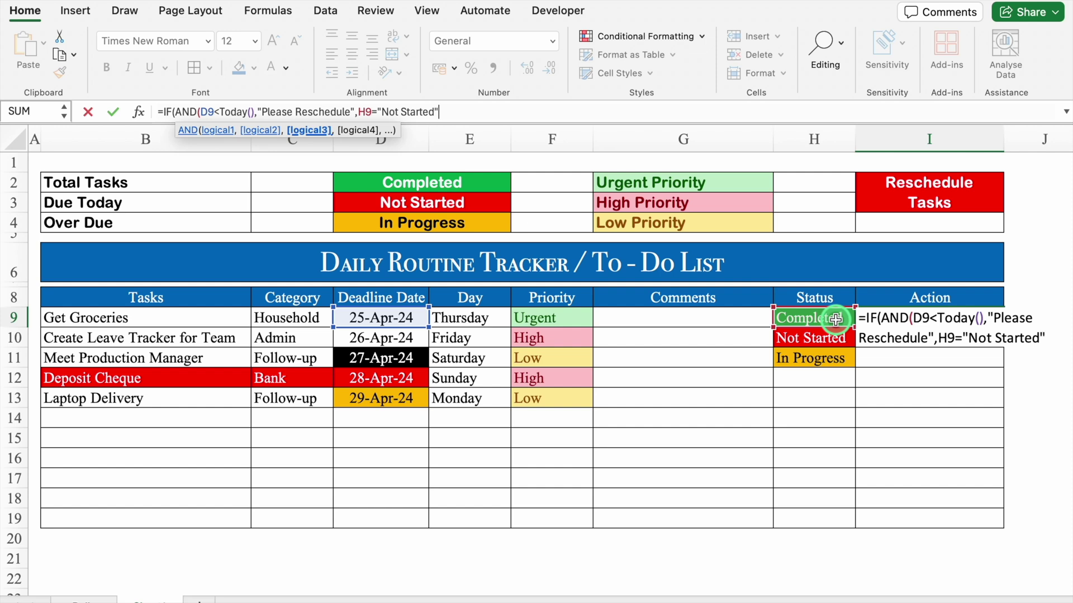
pyautogui.write('),"')
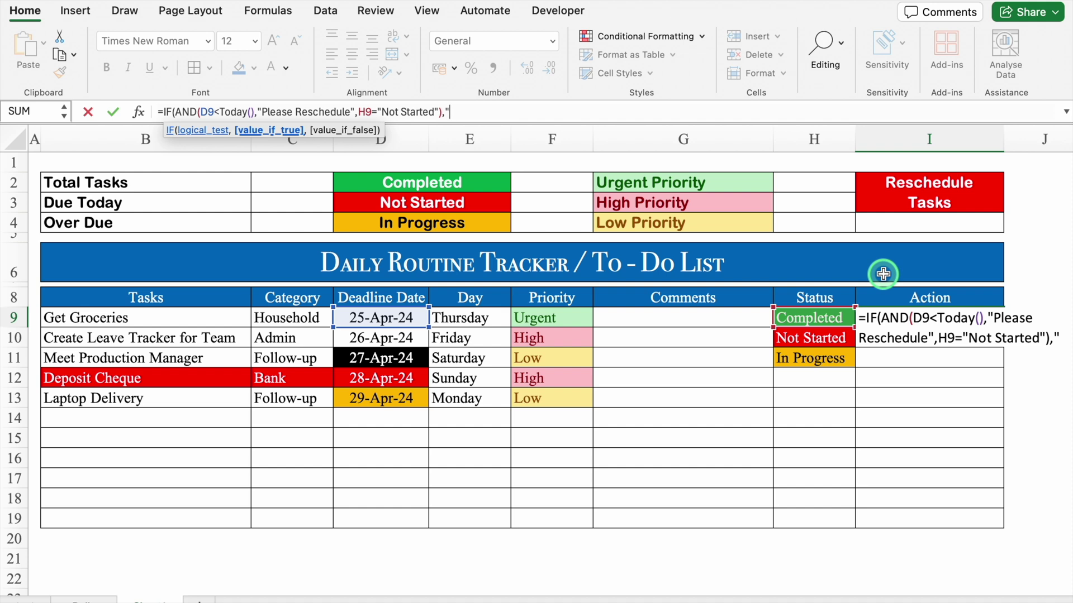
pyautogui.write('Please Reschedule",')
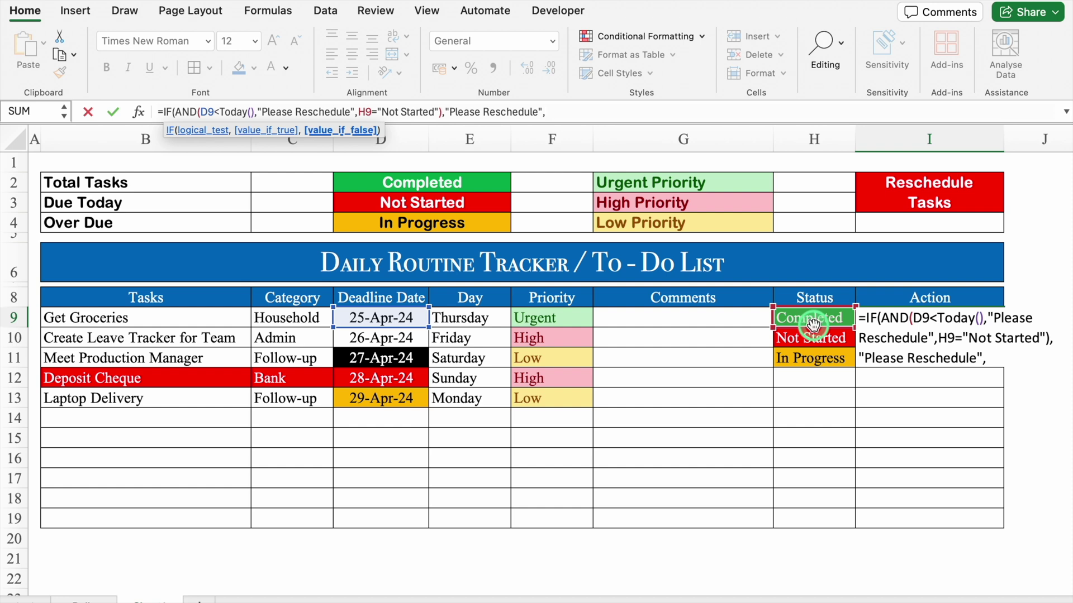
pyautogui.write('"")')
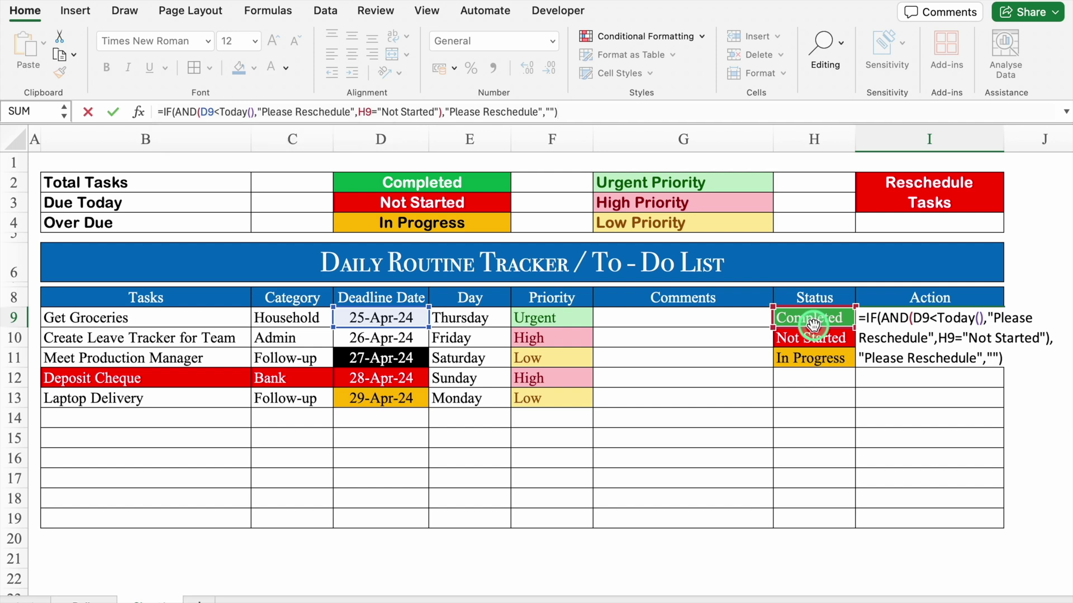
pyautogui.click(813, 324)
# Fill the Action formula from I9 down to I19
pyautogui.click(957, 315)
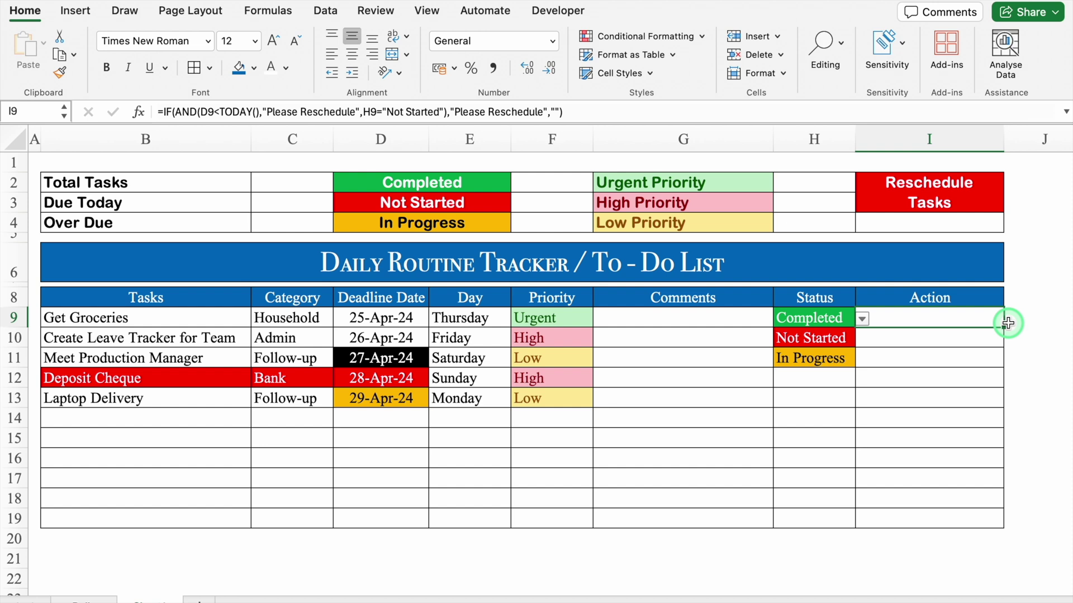
pyautogui.moveTo(1007, 323); pyautogui.dragTo(991, 521)
pyautogui.click(1037, 237)
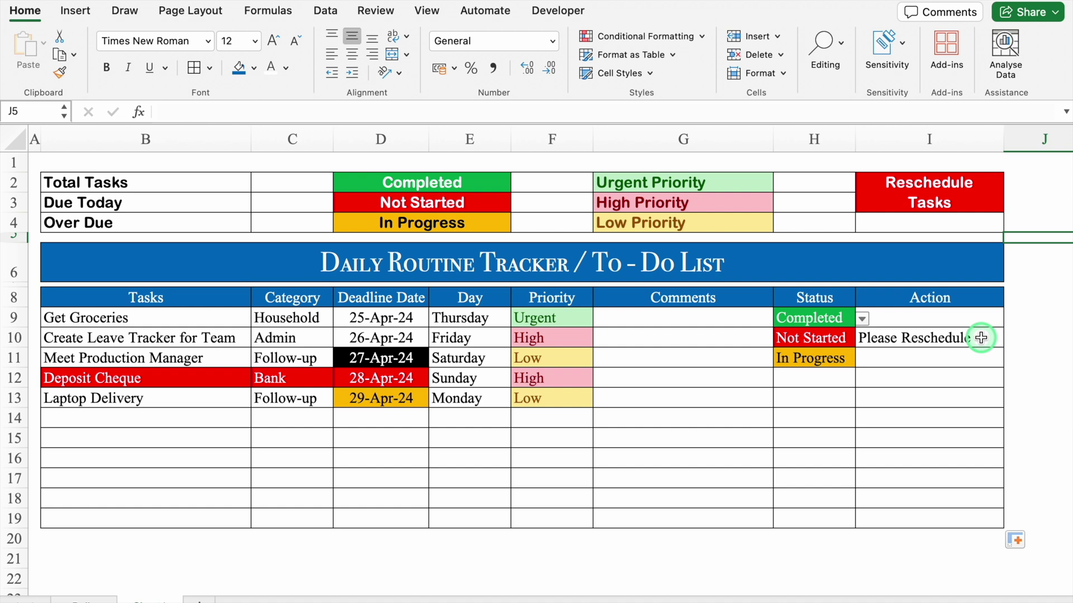
# Test the Action formula by switching the status in H9 to Not Started and back to Completed
pyautogui.click(827, 319)
pyautogui.click(864, 319)
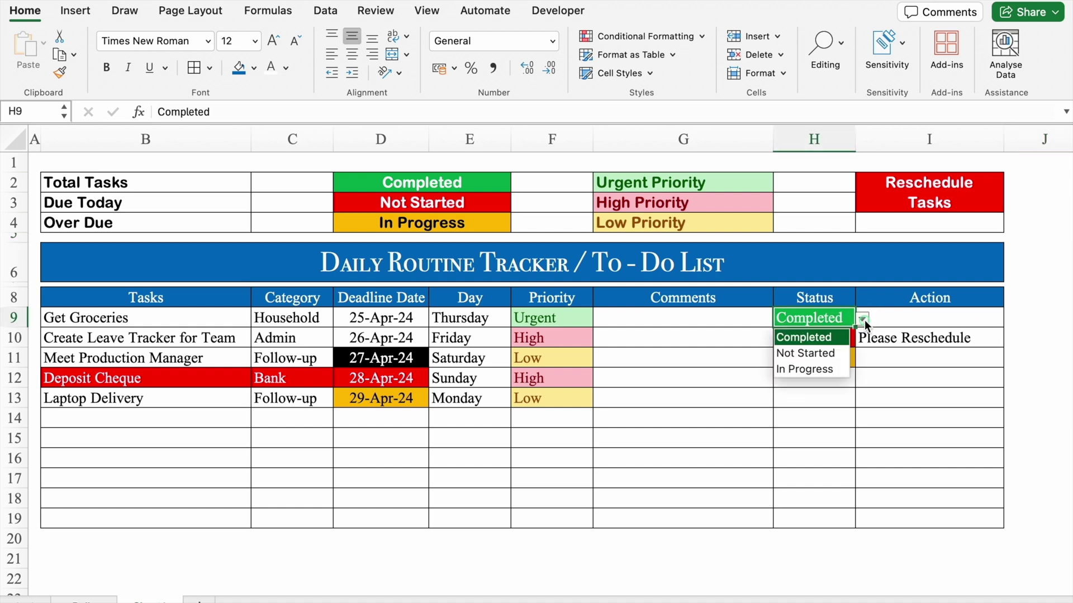
pyautogui.click(813, 353)
pyautogui.click(1014, 316)
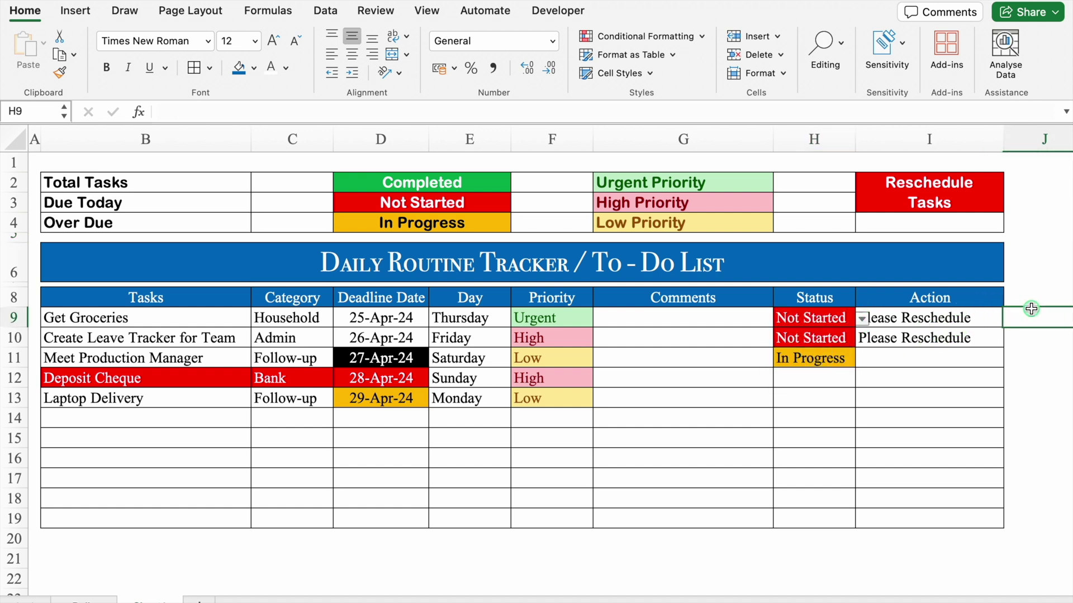
pyautogui.click(831, 316)
pyautogui.click(862, 318)
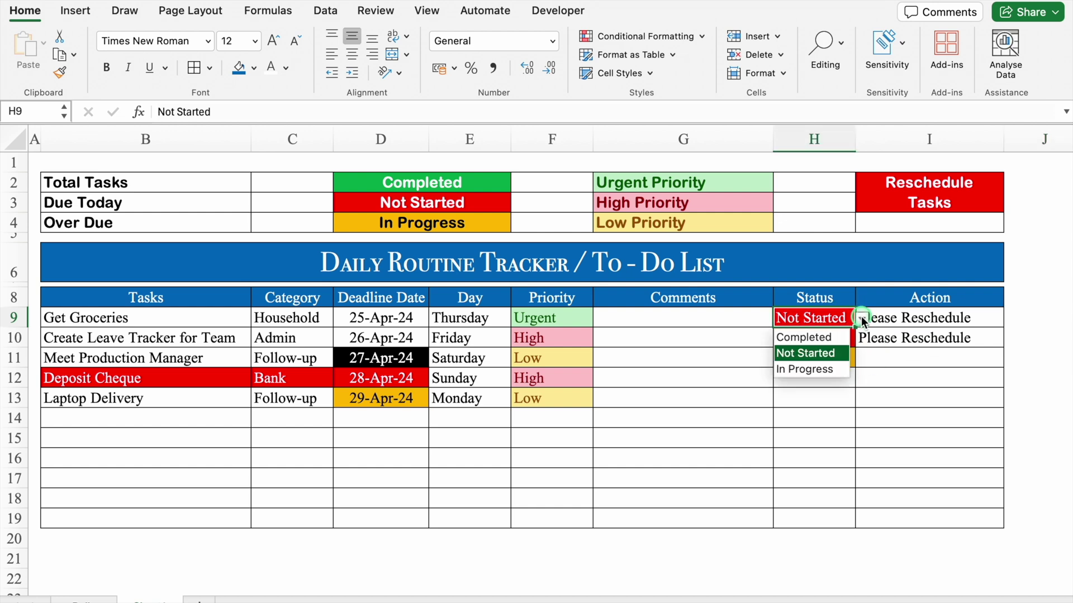
pyautogui.click(821, 337)
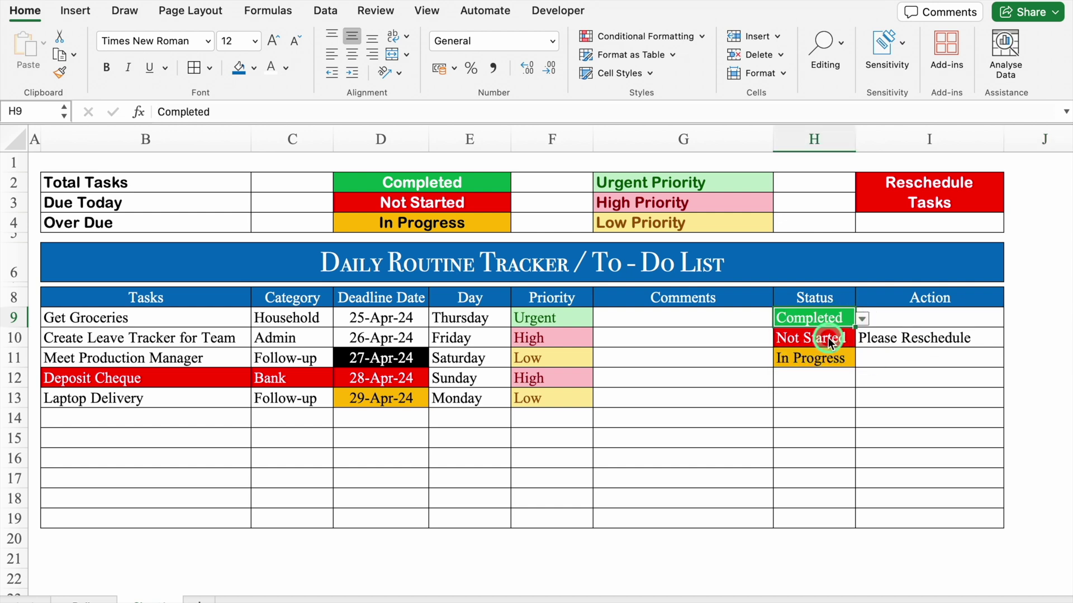
# Count the reschedule tasks in I4 with =COUNTIF(I9:I19,"Please Reschedule") and centre the cell
pyautogui.click(941, 223)
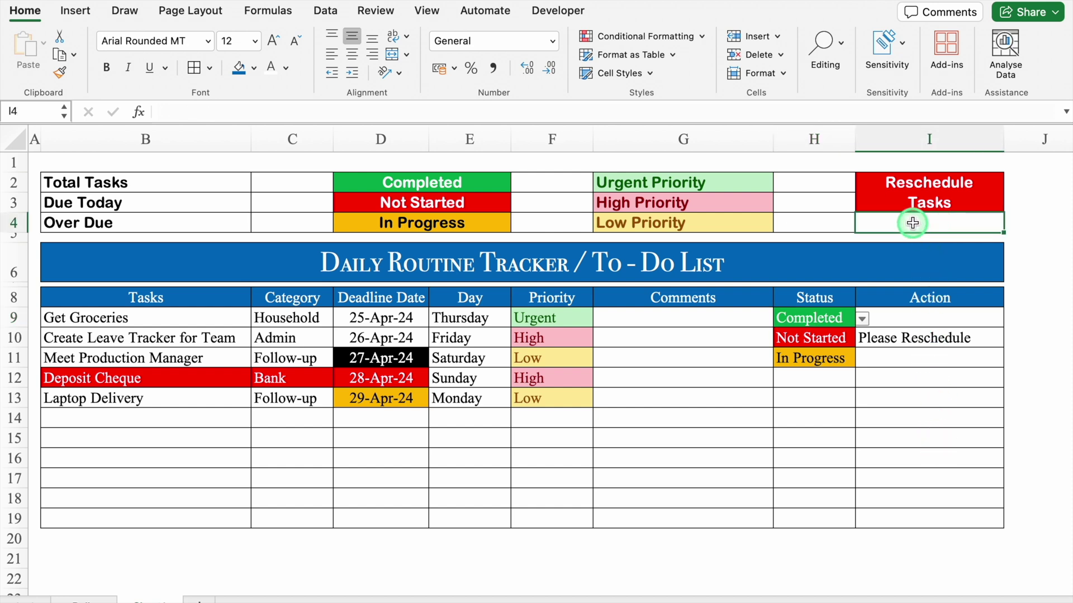
pyautogui.write('=')
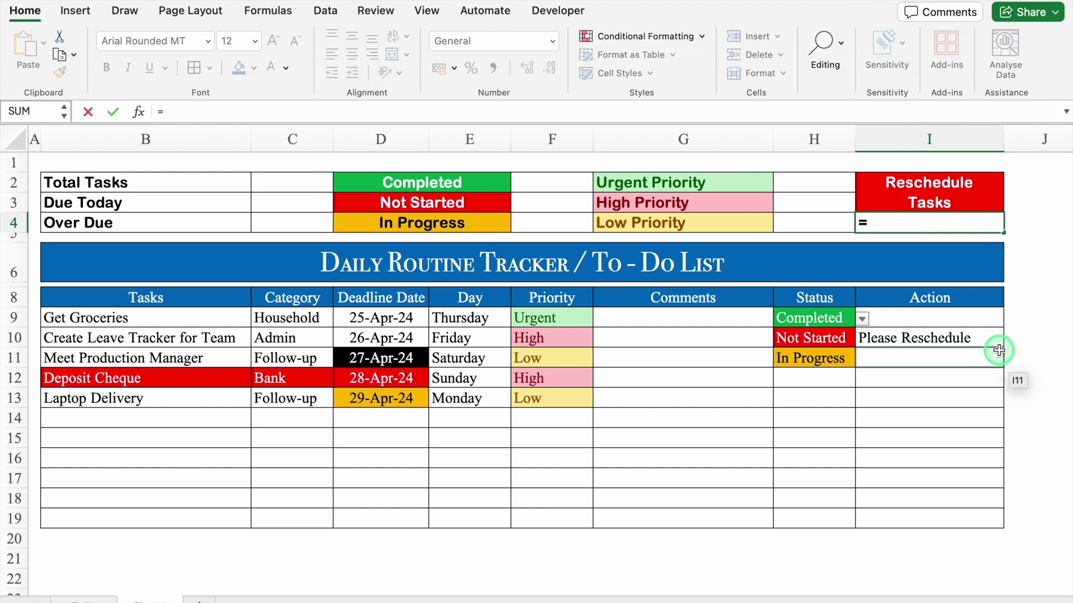
pyautogui.write('countif')
pyautogui.doubleClick(910, 259)
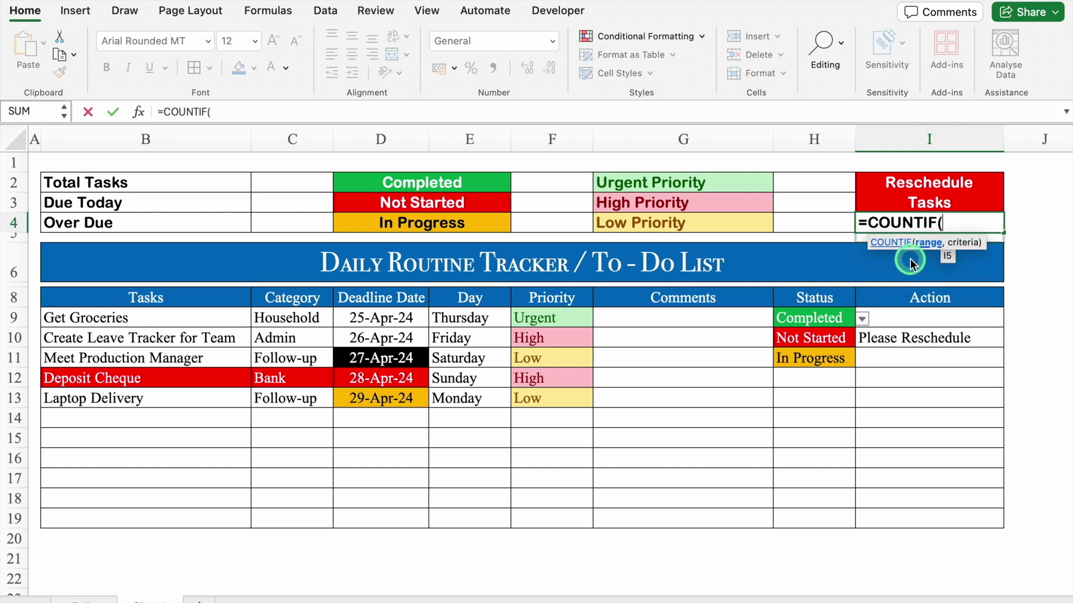
pyautogui.moveTo(924, 317); pyautogui.dragTo(923, 526)
pyautogui.write(',"')
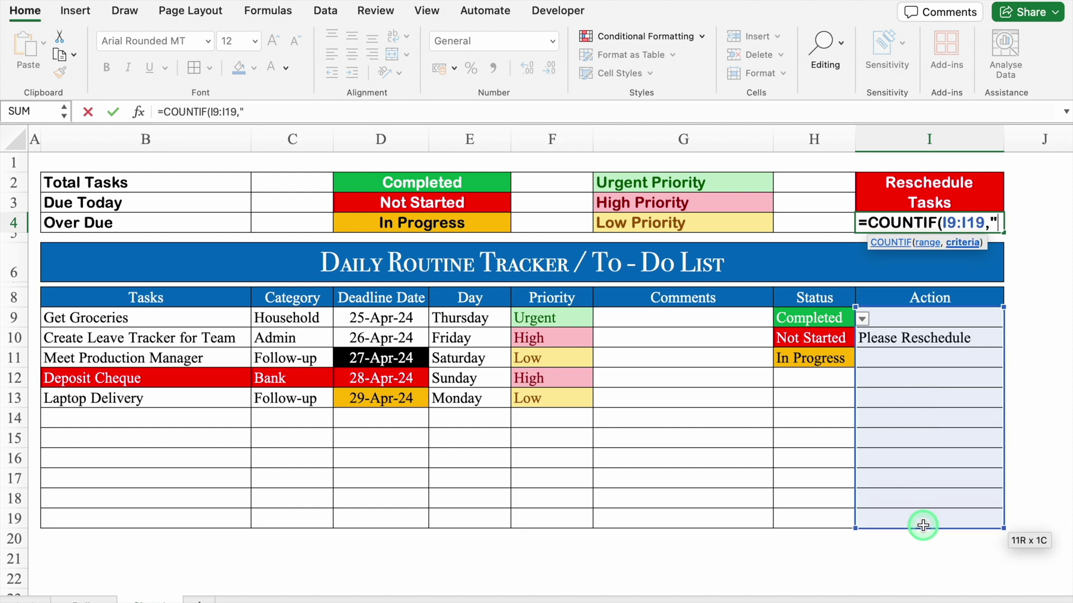
pyautogui.write('Please Res')
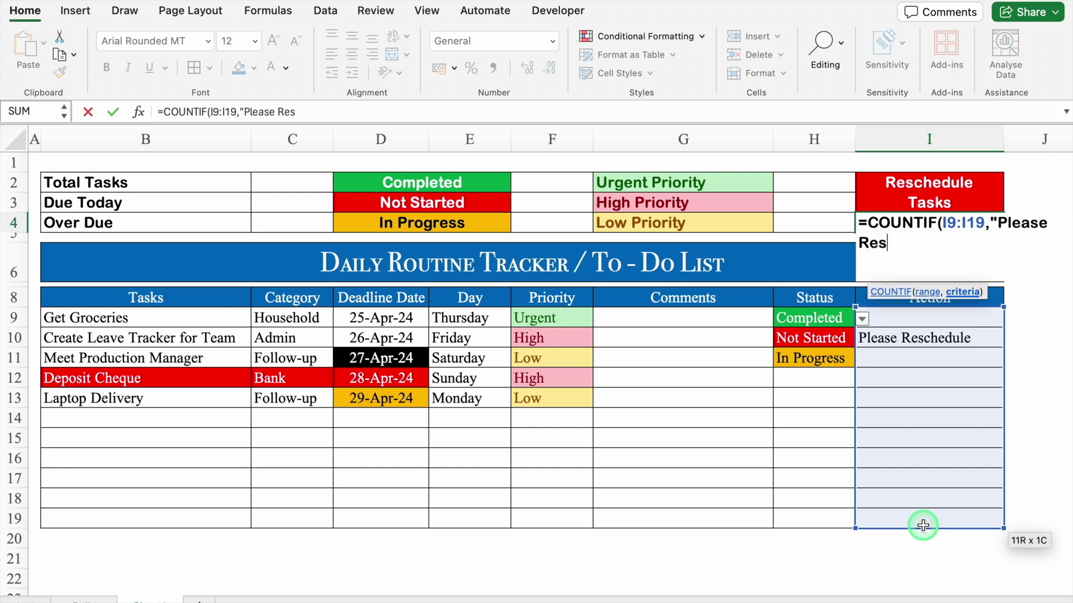
pyautogui.write('chedule"')
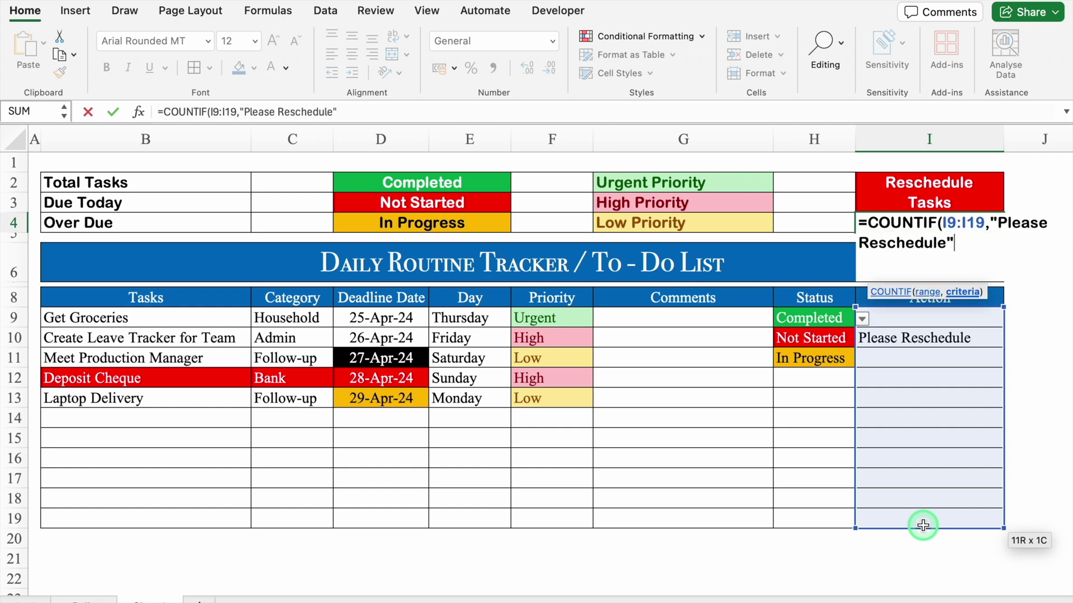
pyautogui.write(')')
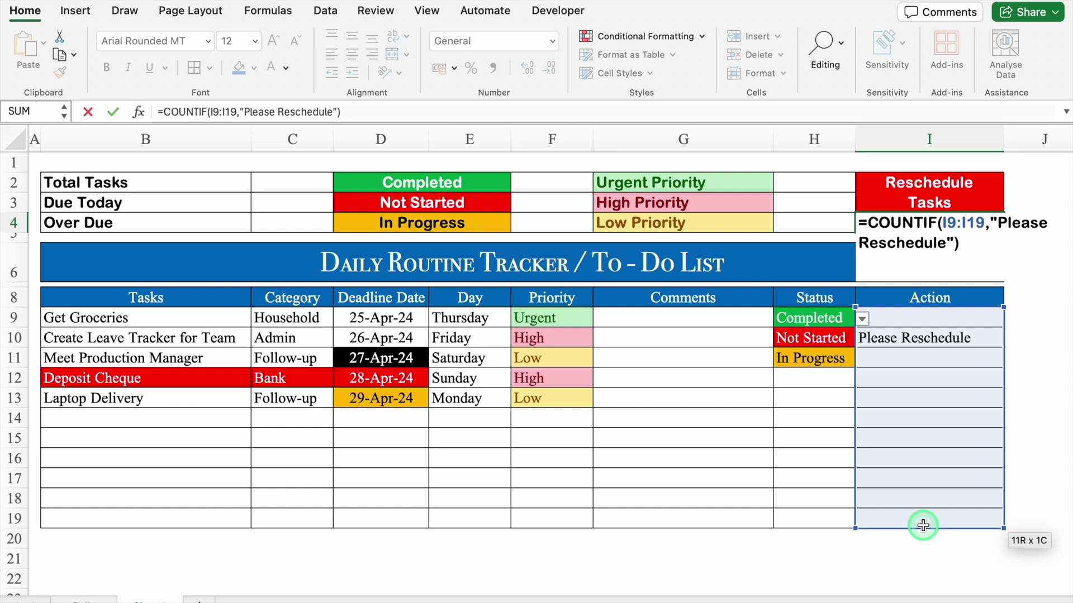
pyautogui.press('Return')
pyautogui.click(957, 227)
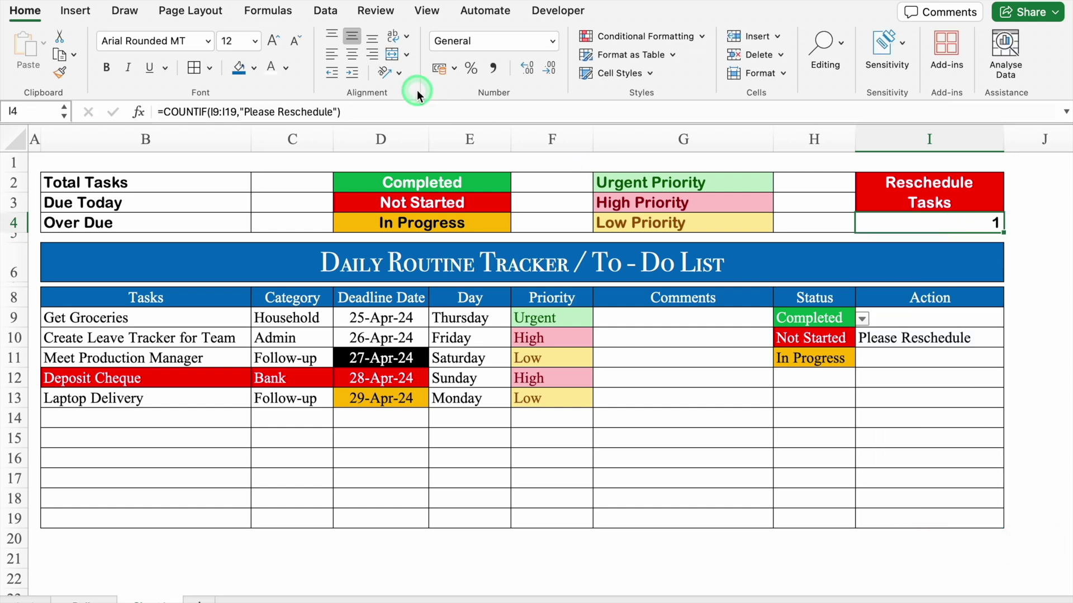
pyautogui.click(347, 54)
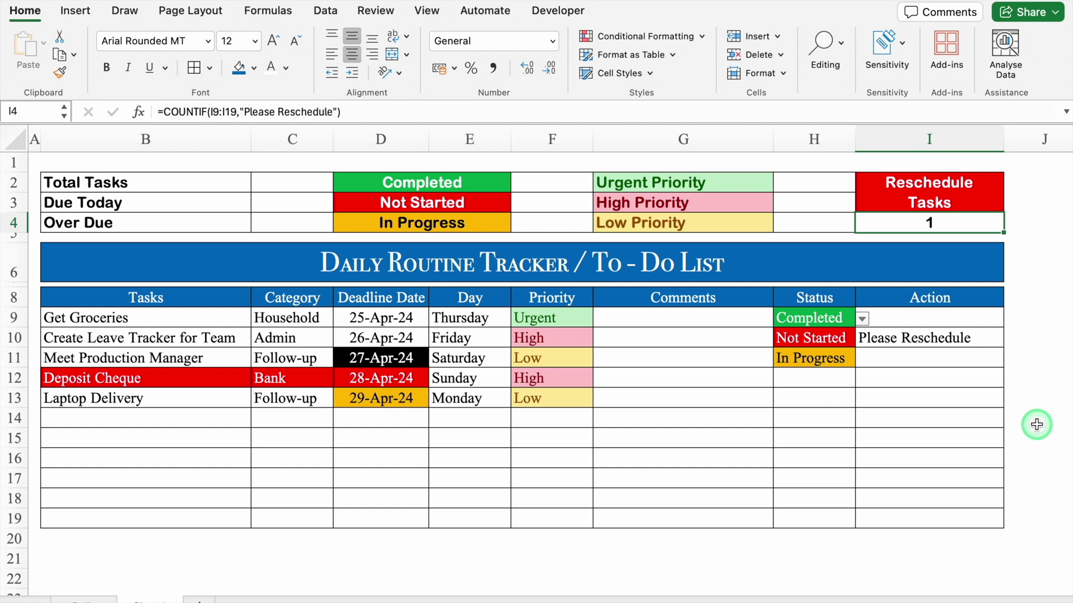
# Set the status of Get Groceries in H9 to Not Started to test the reschedule count
pyautogui.click(827, 318)
pyautogui.click(862, 318)
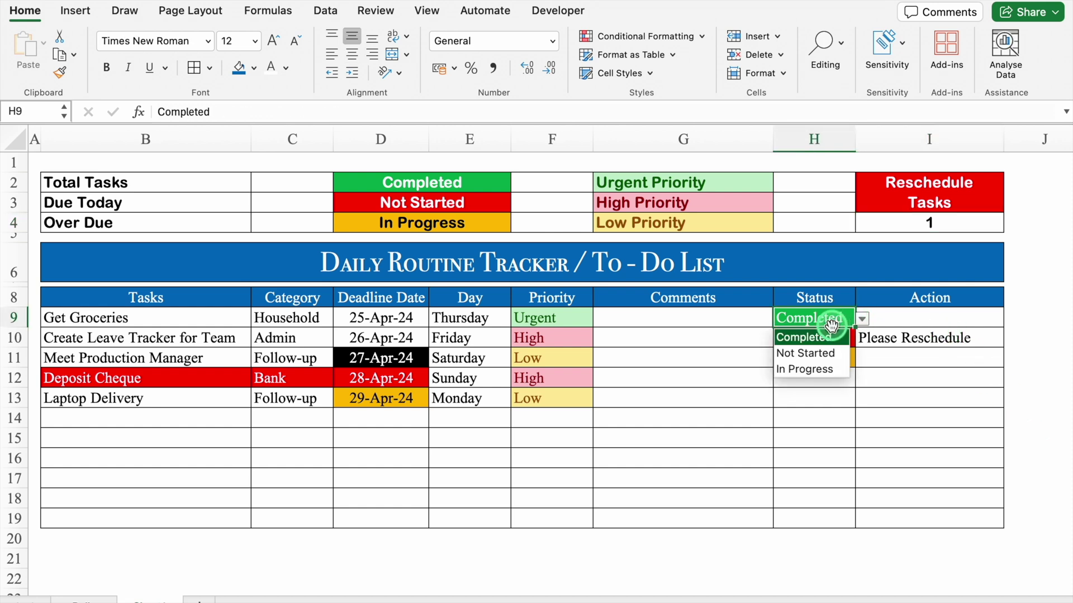
pyautogui.click(824, 353)
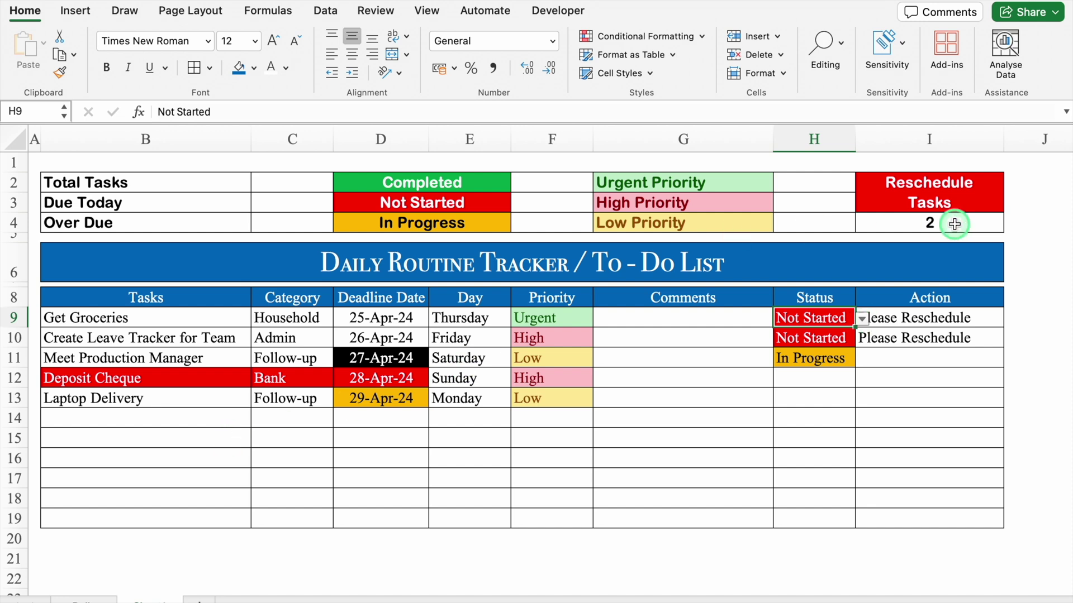
# Count the total tasks in C2 with =COUNTA(B9:B190) and centre the cell
pyautogui.click(273, 181)
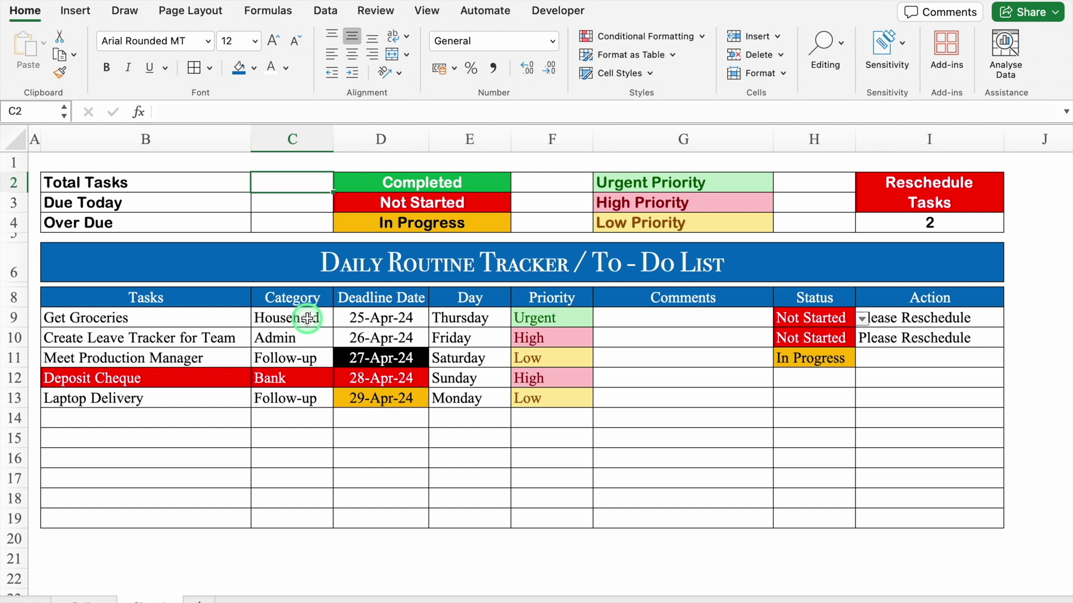
pyautogui.write('=counta')
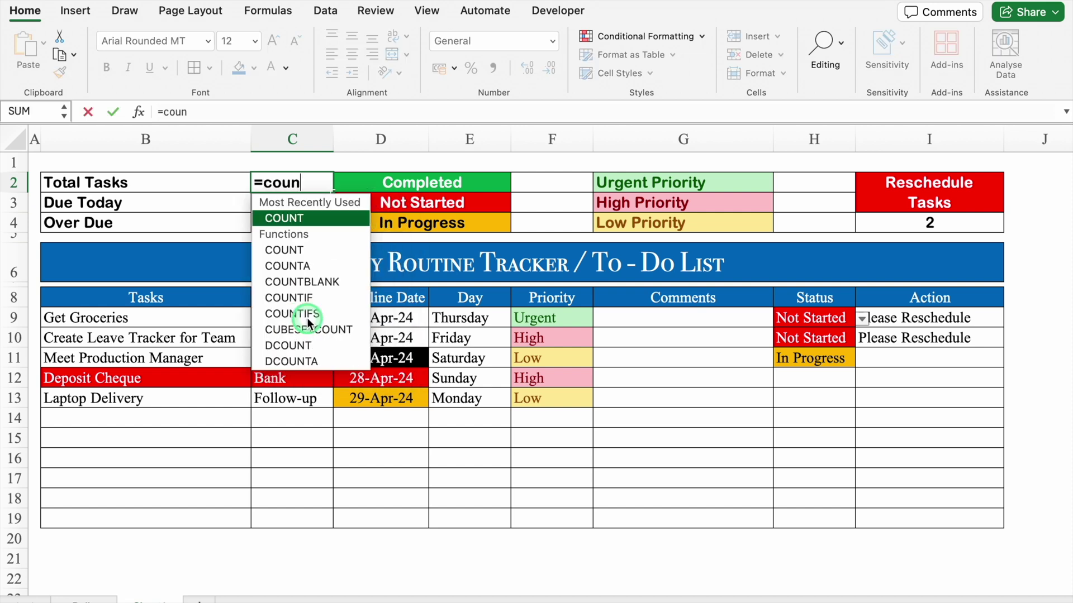
pyautogui.doubleClick(309, 218)
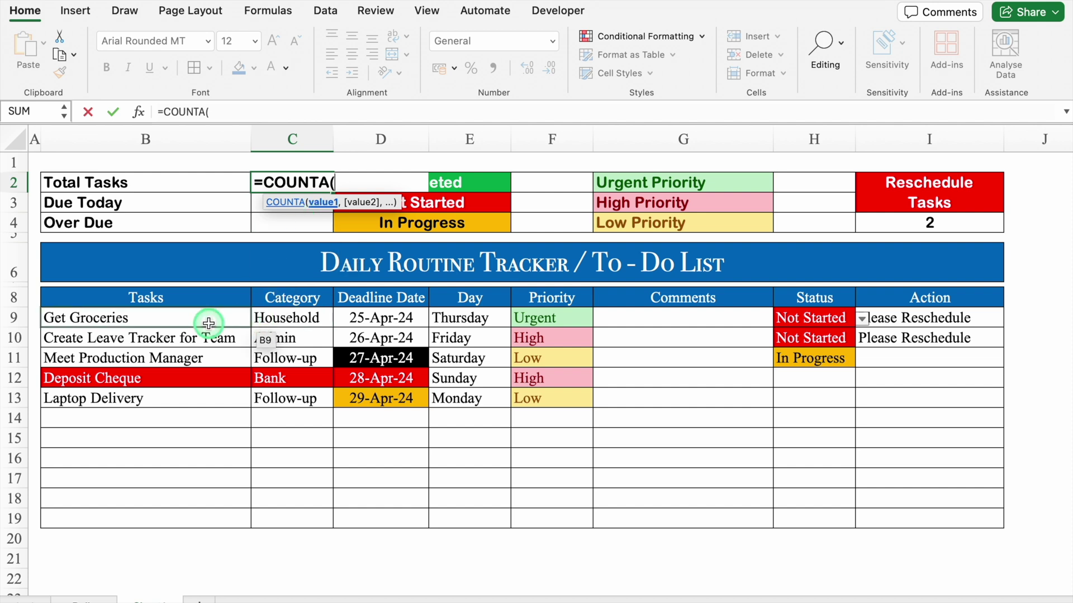
pyautogui.moveTo(207, 322); pyautogui.dragTo(202, 518)
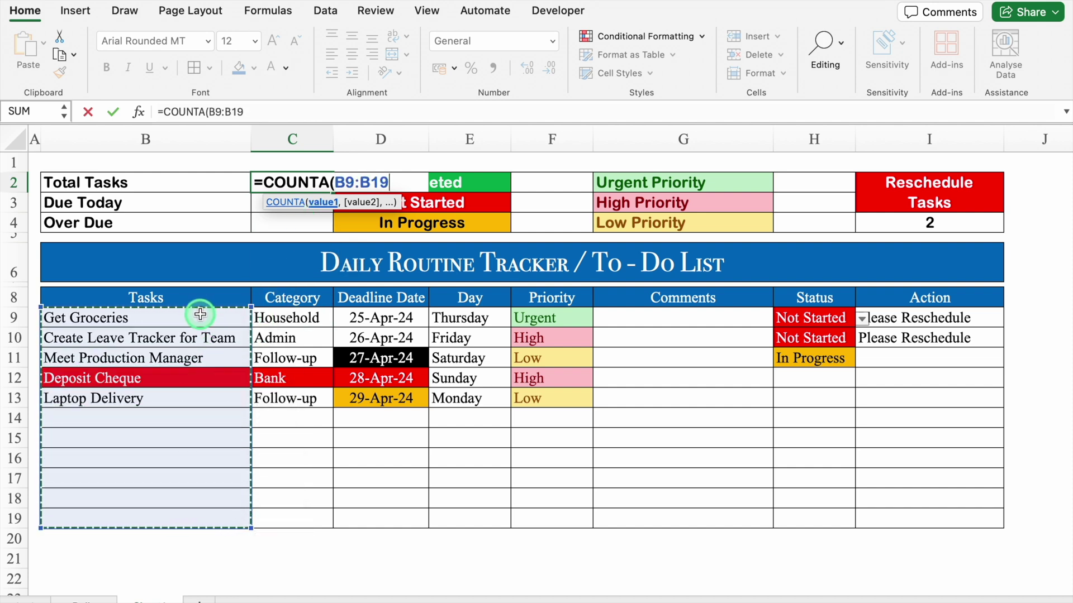
pyautogui.moveTo(200, 315); pyautogui.dragTo(192, 522)
pyautogui.click(394, 179)
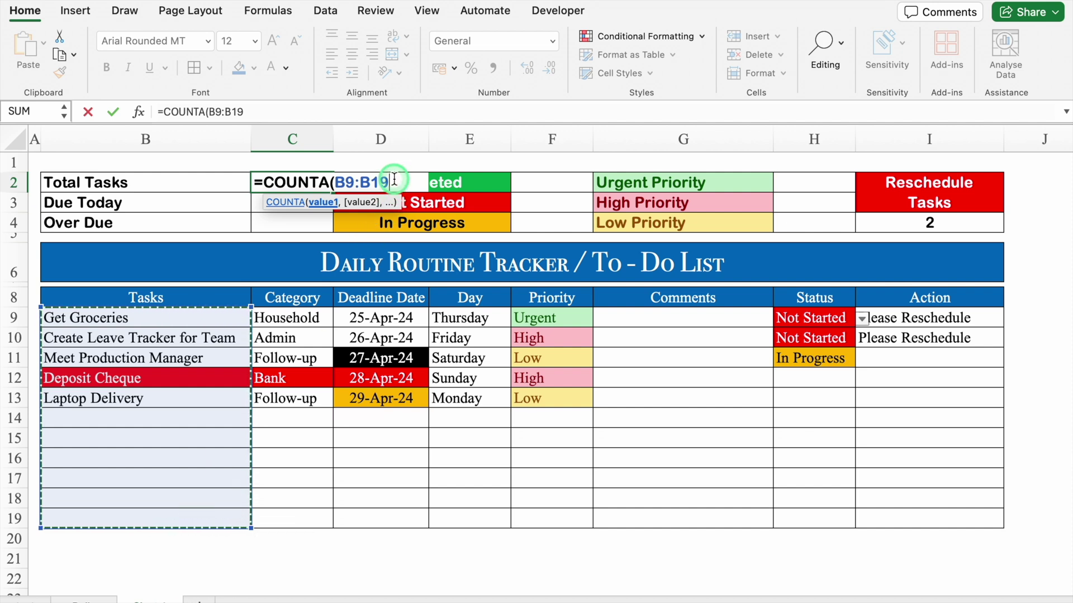
pyautogui.write('0')
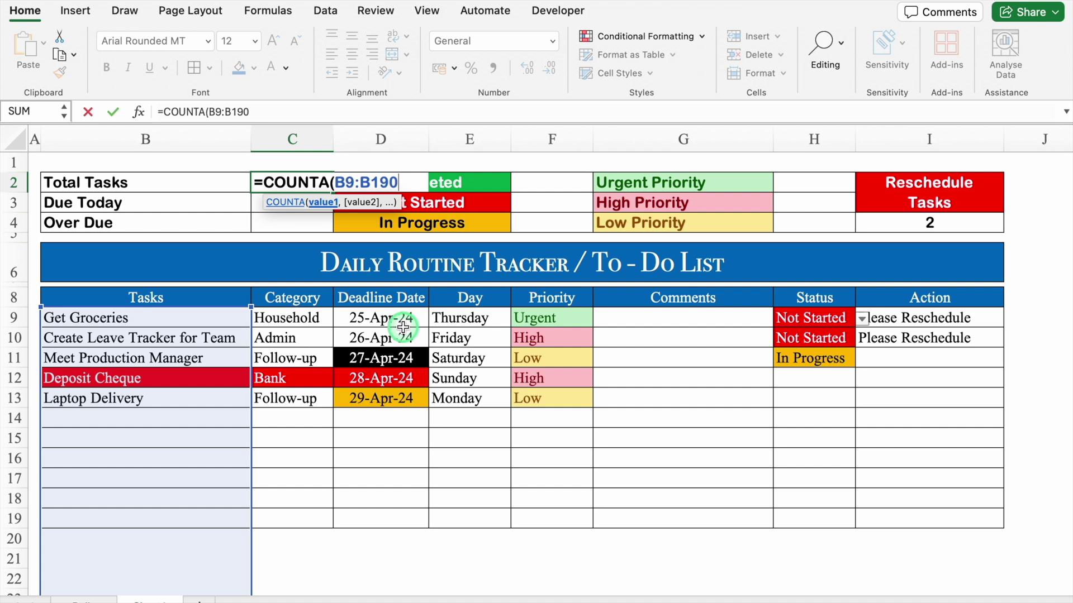
pyautogui.write(')')
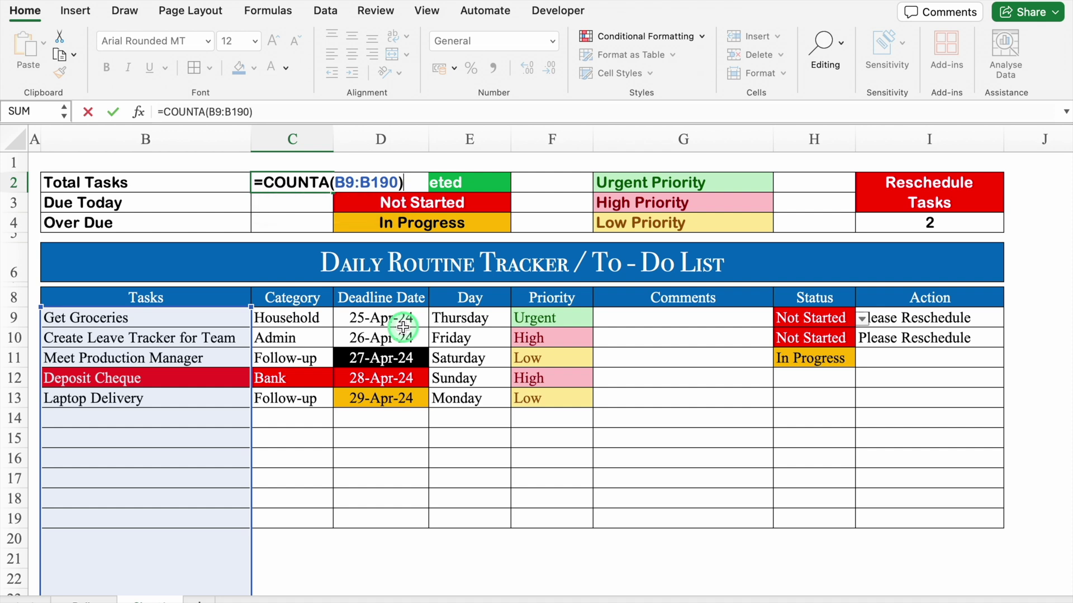
pyautogui.press('Return')
pyautogui.click(290, 182)
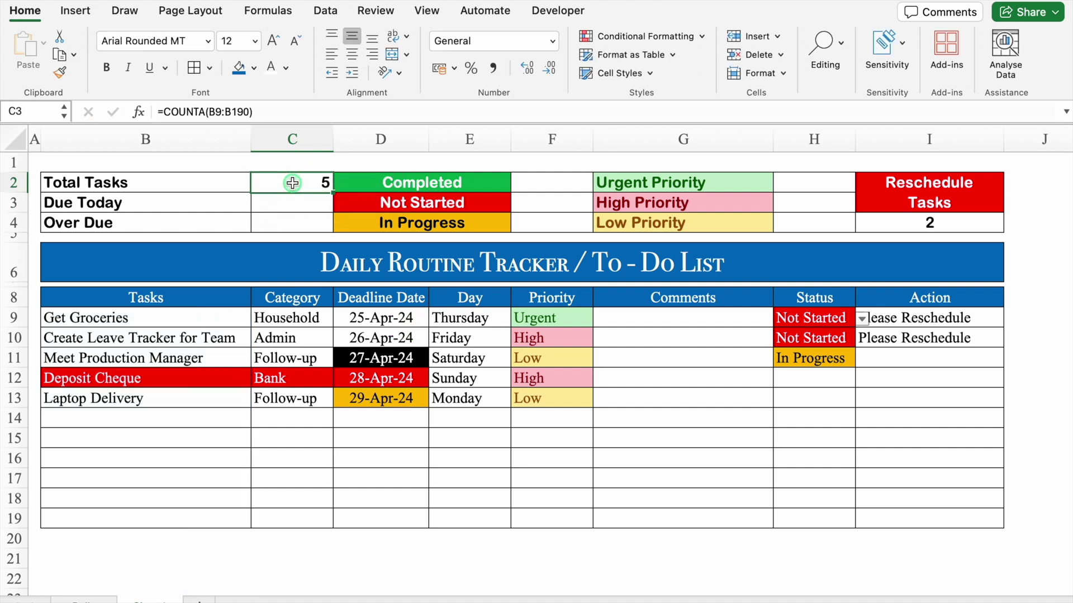
pyautogui.click(352, 58)
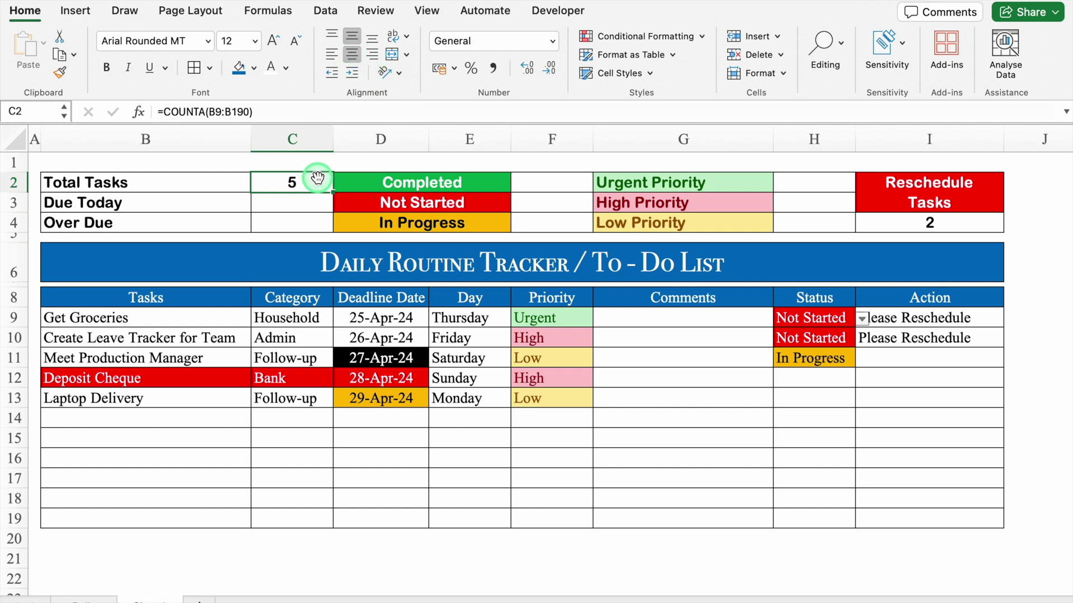
# Centre the summary count cells in C2:C4, F2:F4 and H2:H4
pyautogui.moveTo(316, 183); pyautogui.dragTo(318, 224)
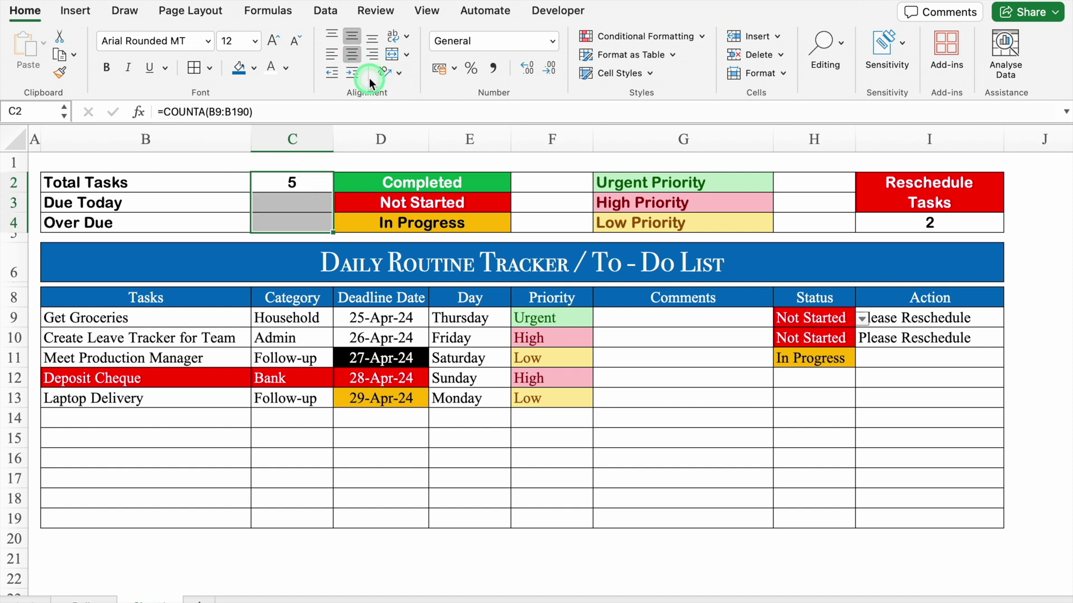
pyautogui.click(353, 57)
pyautogui.click(353, 57)
pyautogui.moveTo(545, 180); pyautogui.dragTo(550, 218)
pyautogui.moveTo(790, 180); pyautogui.dragTo(792, 222)
# Count the tasks due today in C3 with =COUNTIF(D9:D190,Today())
pyautogui.click(309, 209)
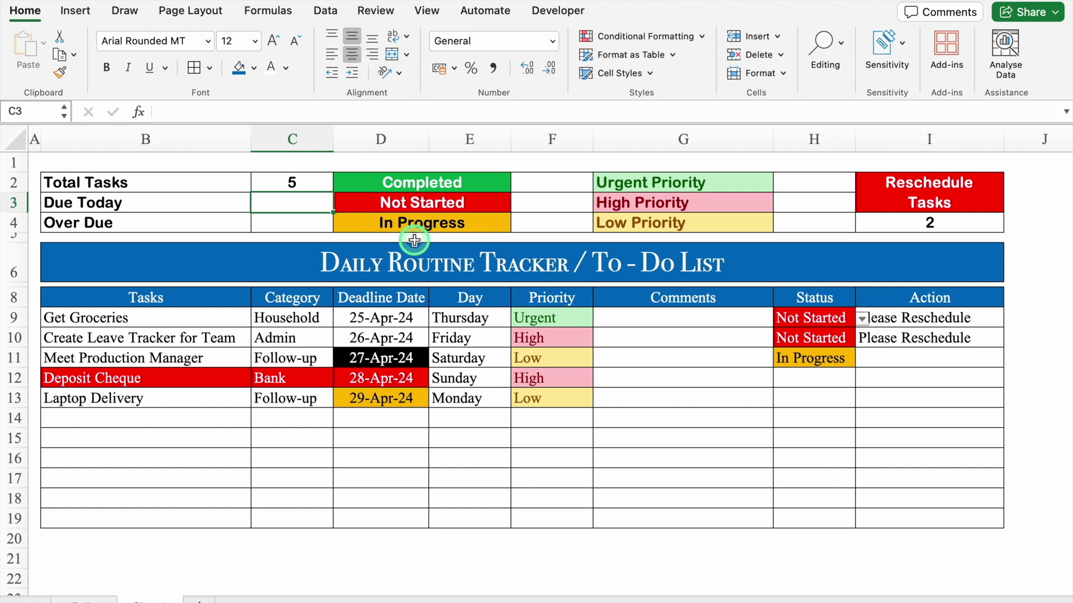
pyautogui.write('=')
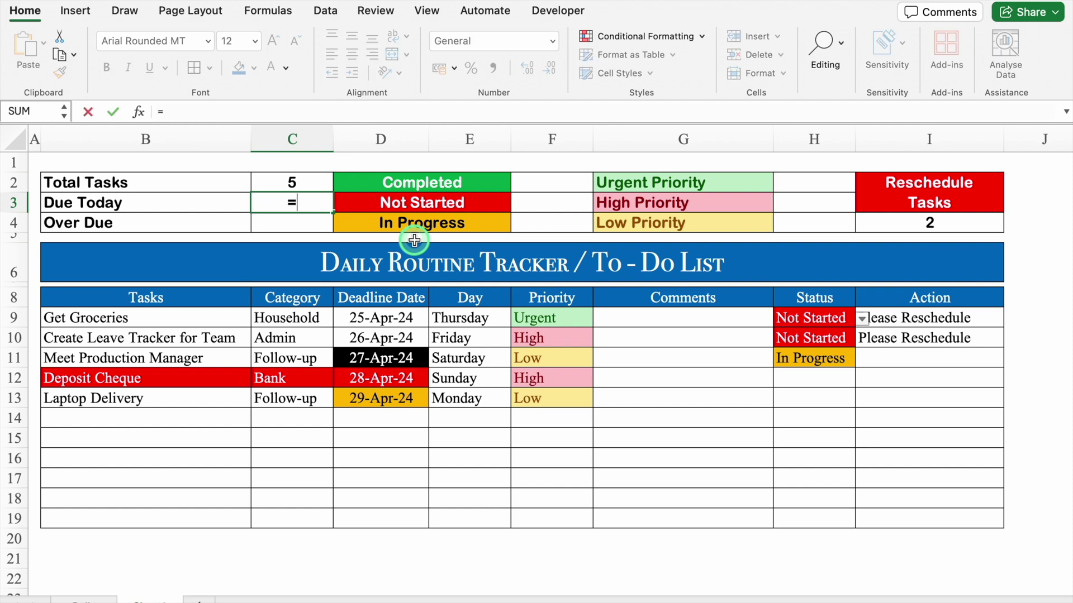
pyautogui.write('countif')
pyautogui.doubleClick(298, 237)
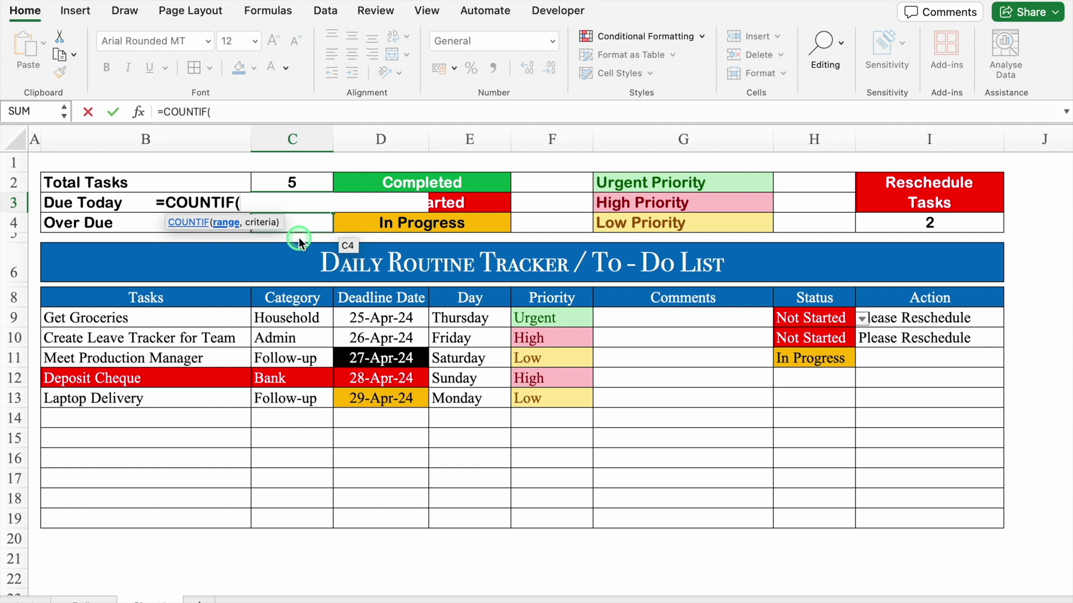
pyautogui.moveTo(406, 317); pyautogui.dragTo(406, 516)
pyautogui.write('0')
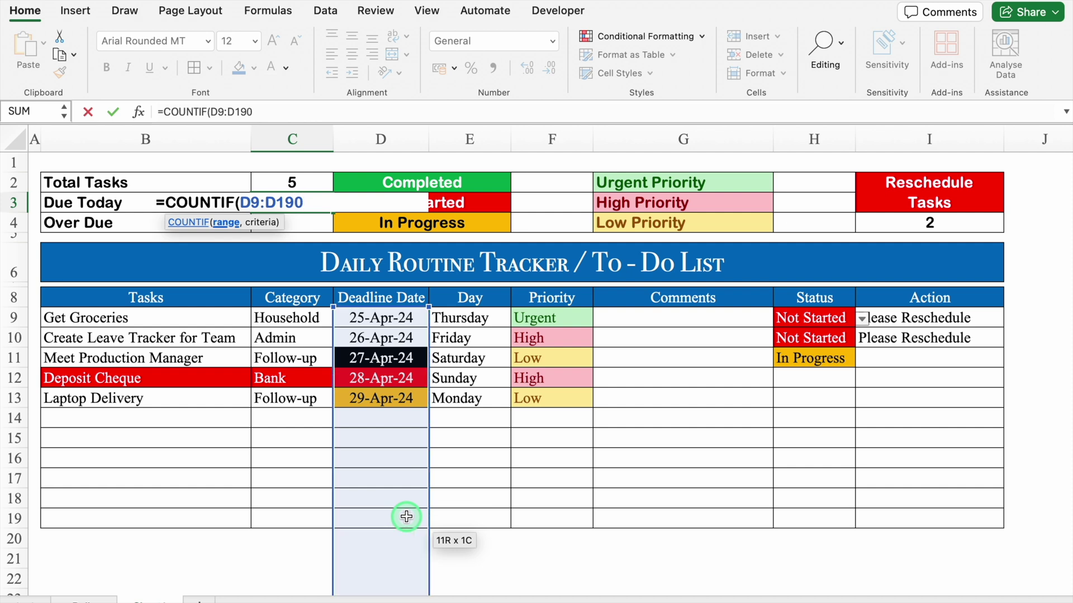
pyautogui.write(',Today')
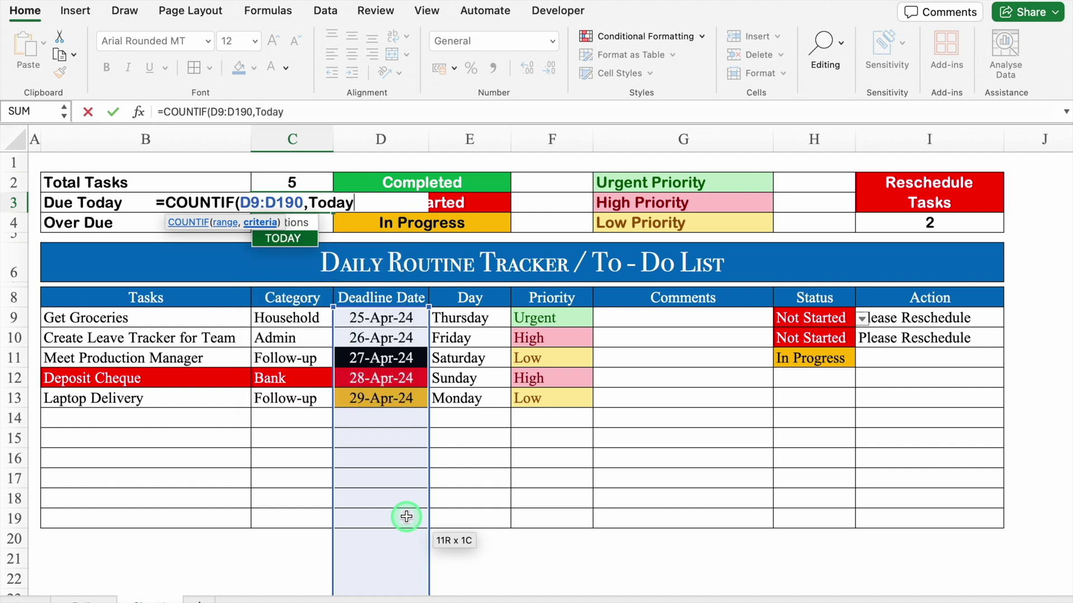
pyautogui.write('(')
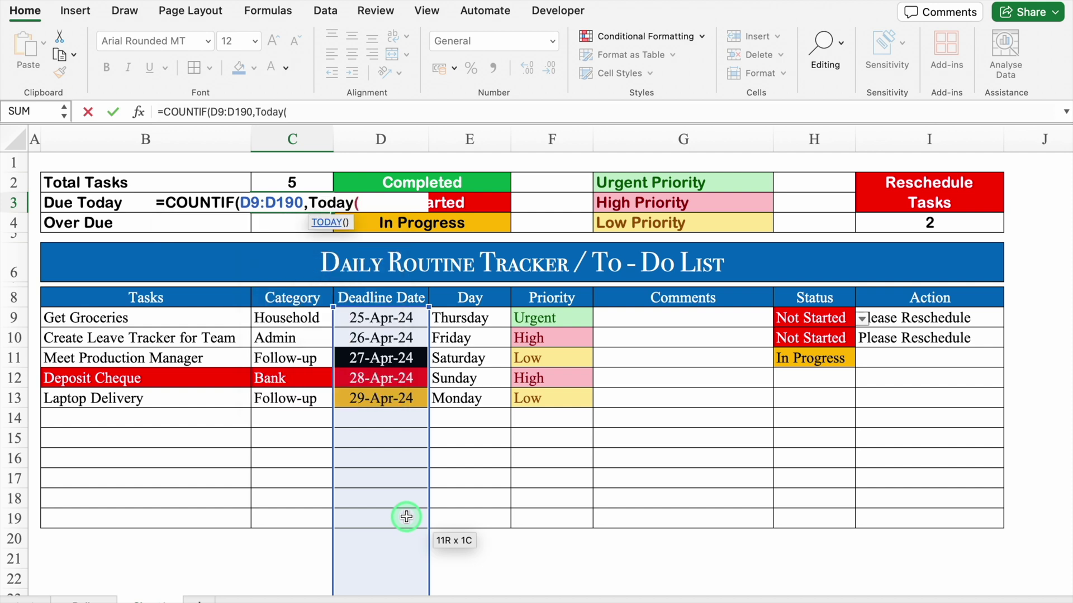
pyautogui.write('))')
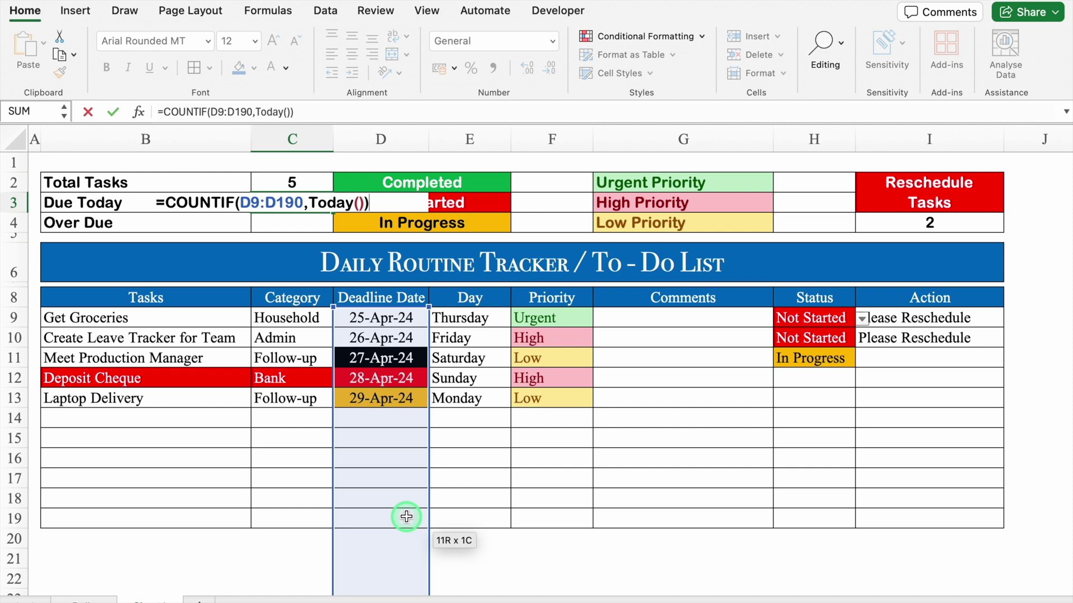
pyautogui.press('Return')
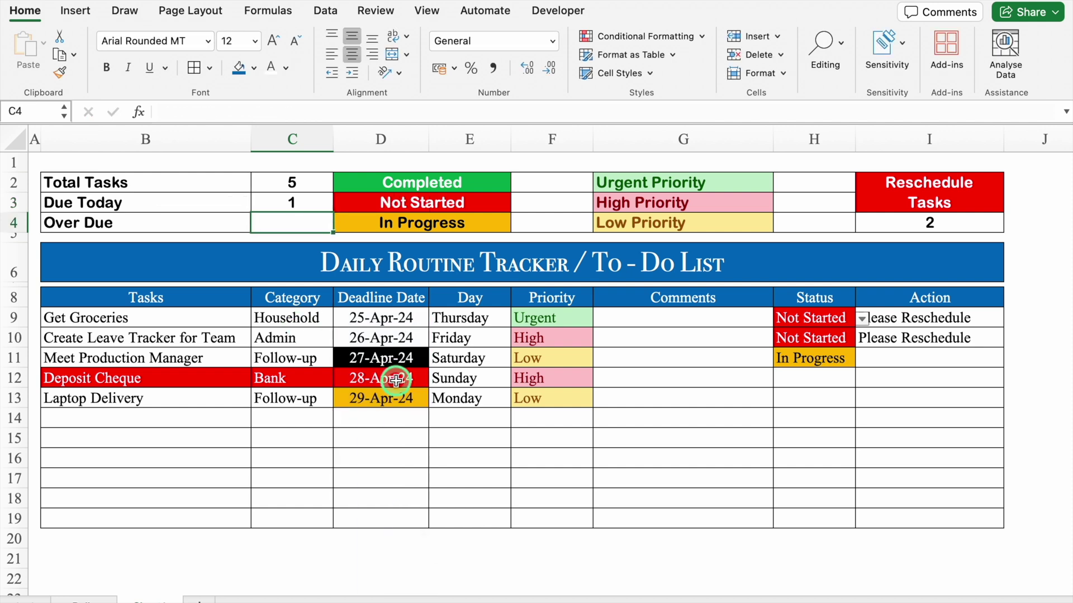
# Test the Due Today count by changing Laptop Delivery's deadline in D13 to 28/04/2024
pyautogui.click(384, 397)
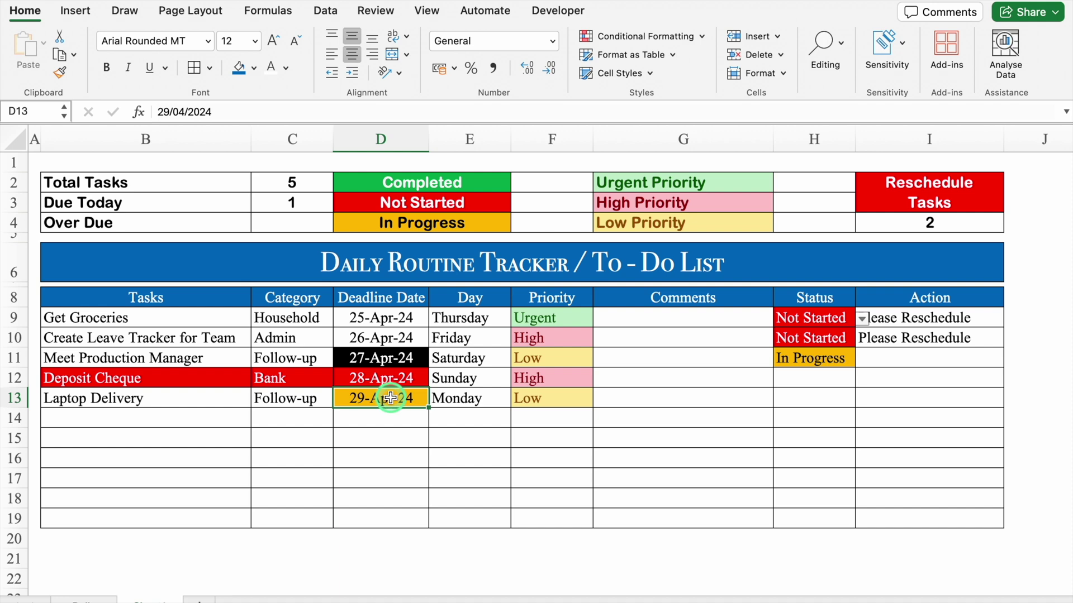
pyautogui.click(169, 112)
pyautogui.press('BackSpace')
pyautogui.write('8')
pyautogui.press('Return')
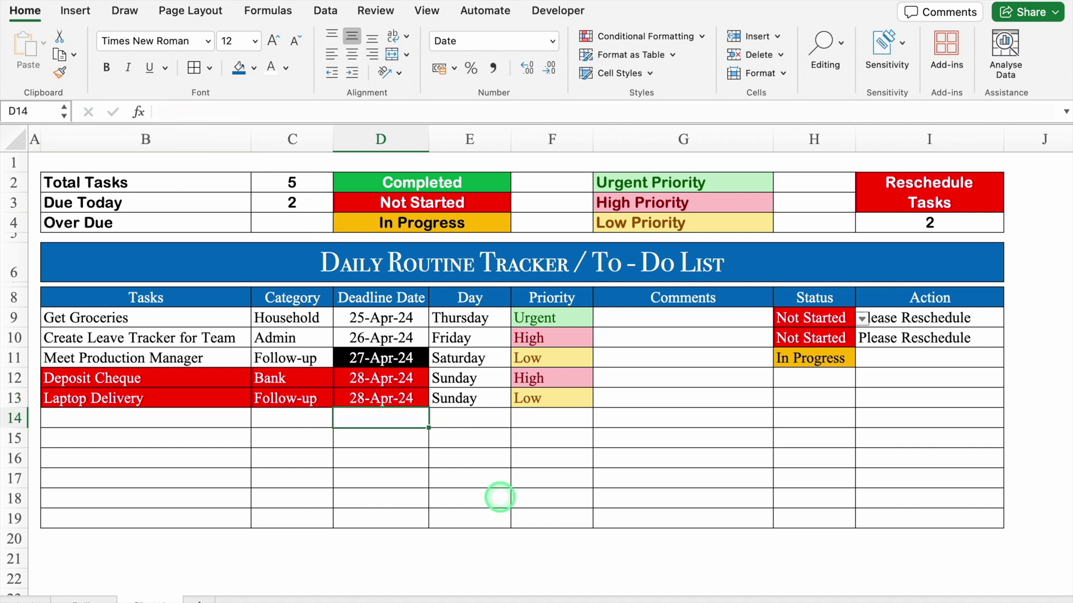
# Count the overdue tasks in C4 with =COUNTIF(D9:D190,"<"&Today())
pyautogui.click(285, 225)
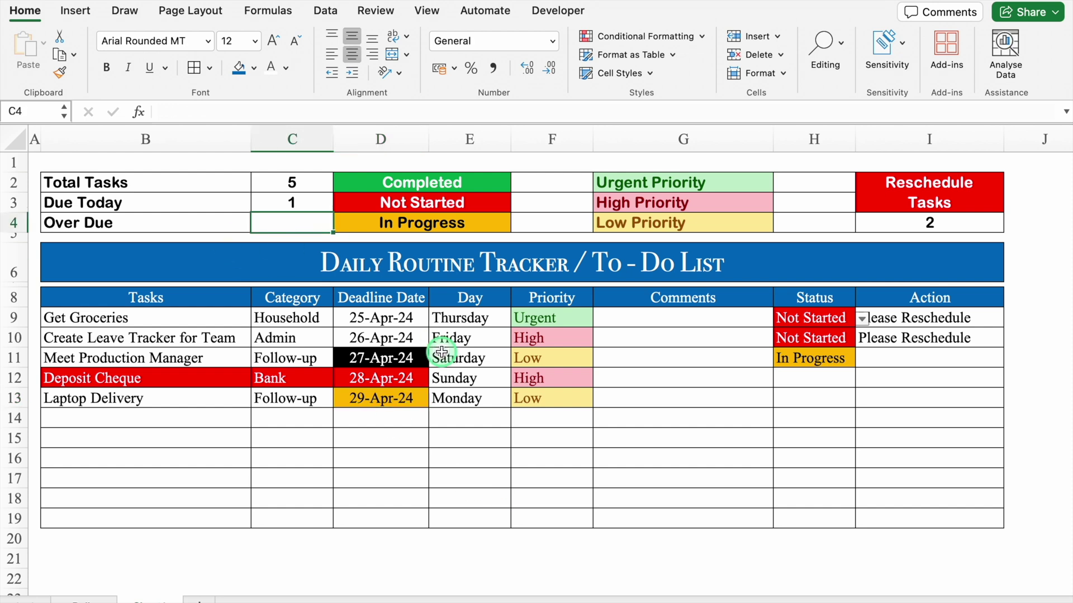
pyautogui.write('=')
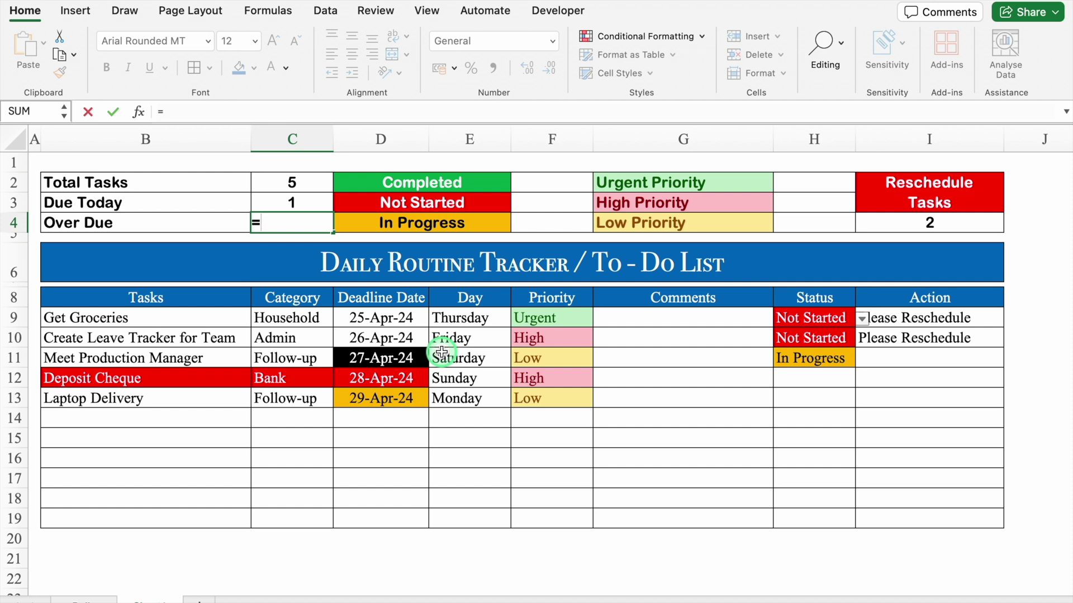
pyautogui.write('countif')
pyautogui.press('Tab')
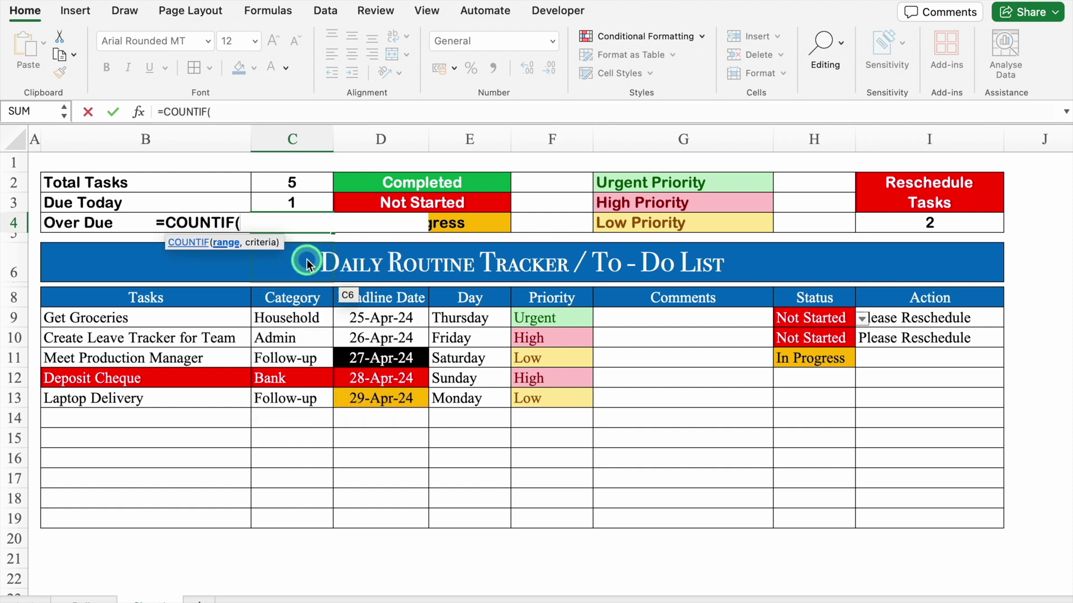
pyautogui.click(400, 314)
pyautogui.moveTo(400, 314); pyautogui.dragTo(406, 513)
pyautogui.write('0')
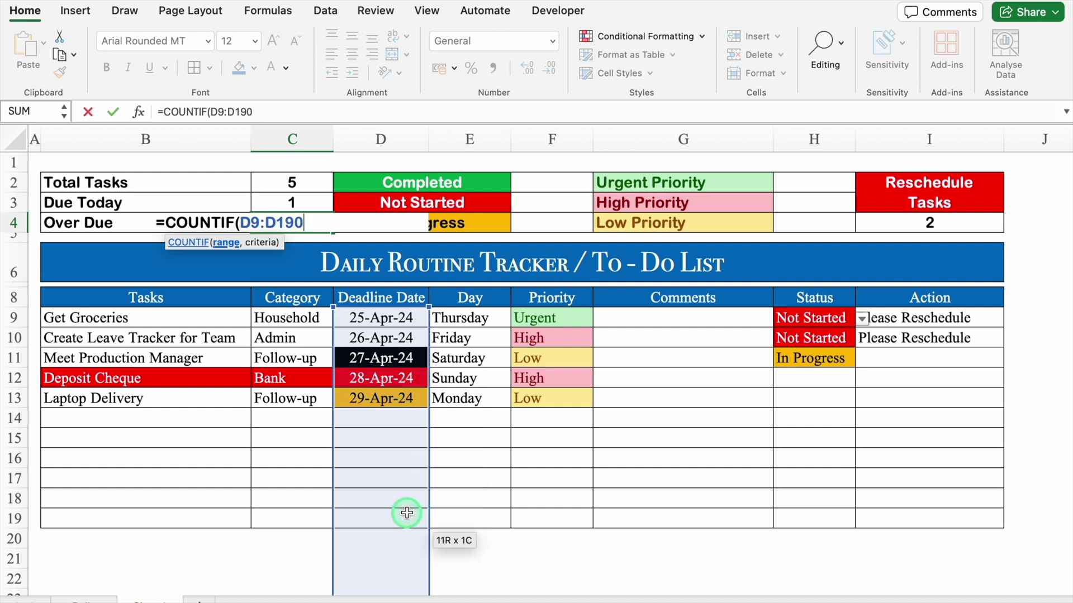
pyautogui.write(',"<')
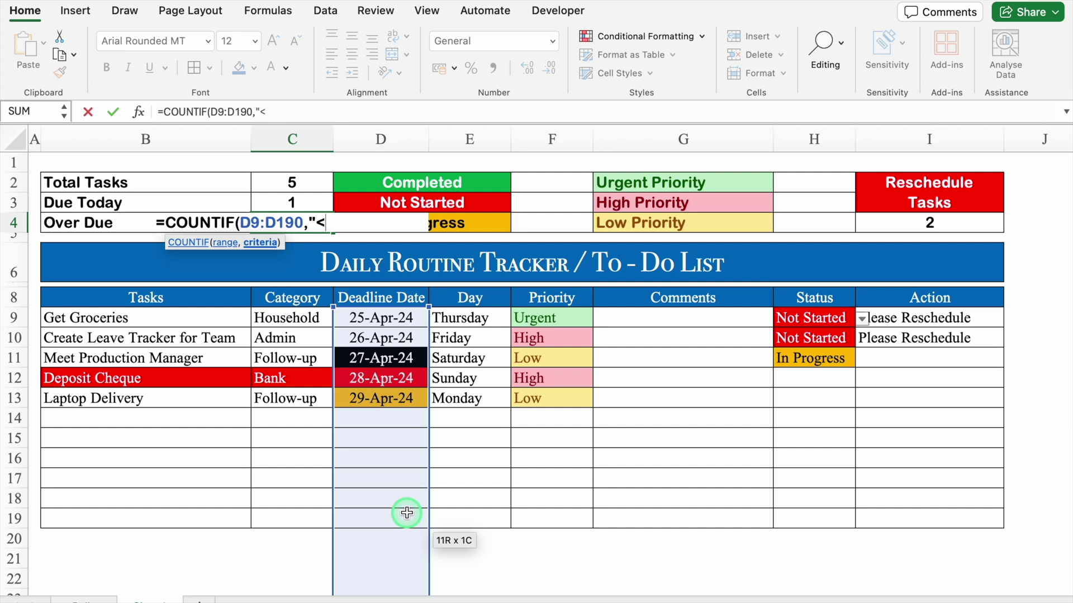
pyautogui.write('"&Today()')
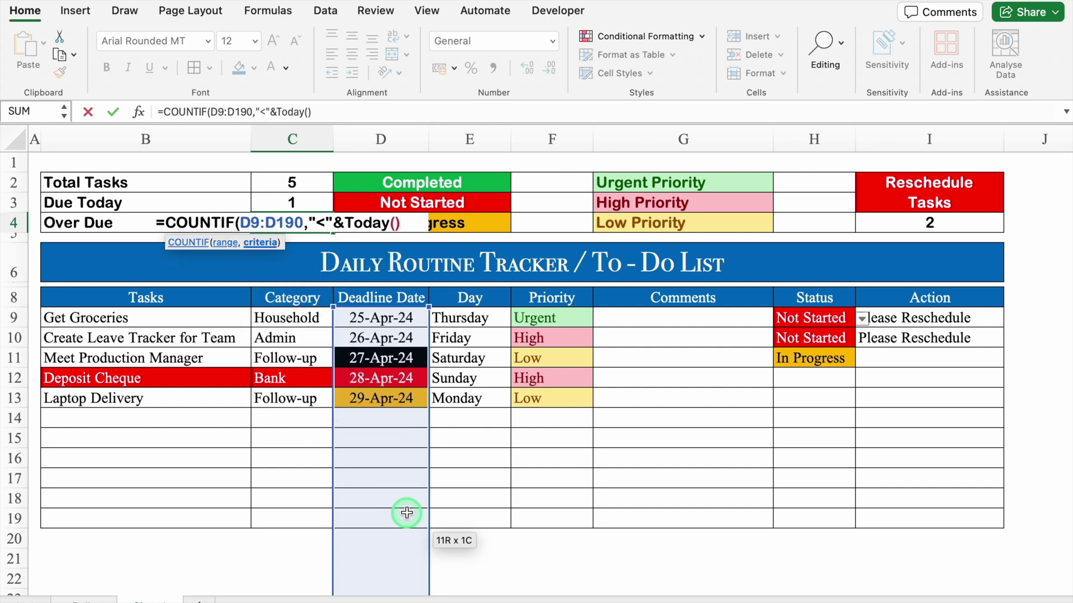
pyautogui.write(')')
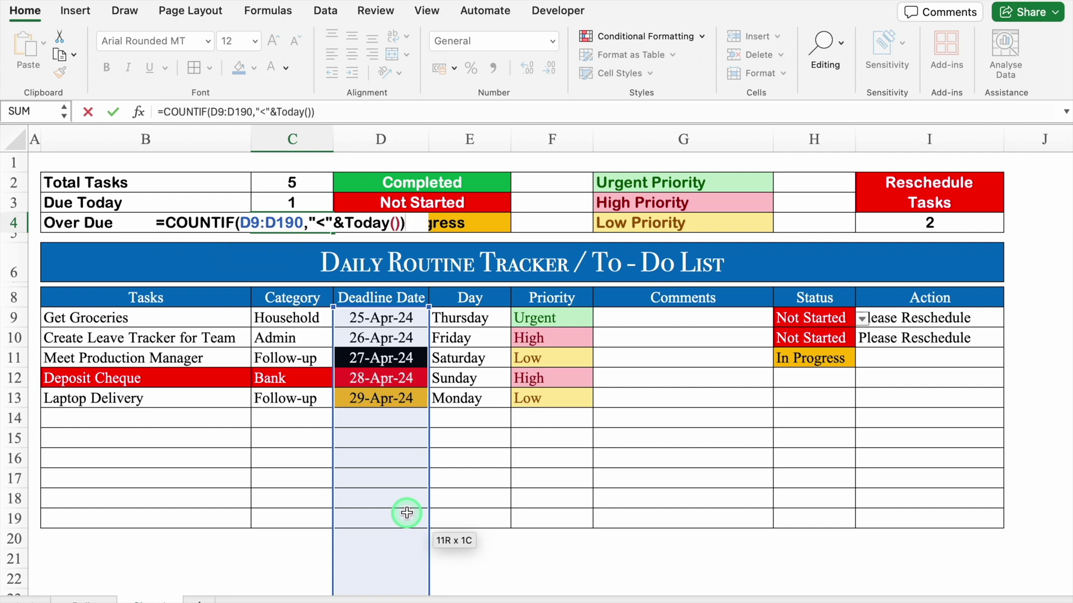
pyautogui.press('Return')
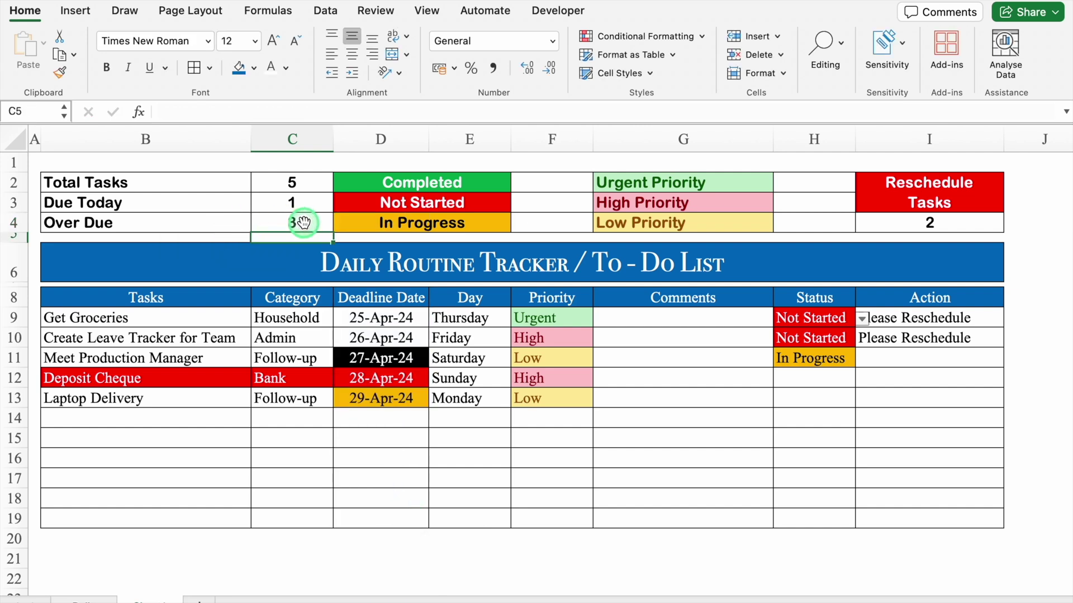
# Give the Due Today label and count in B3:C3 a red fill with white text
pyautogui.moveTo(167, 202); pyautogui.dragTo(291, 196)
pyautogui.click(254, 68)
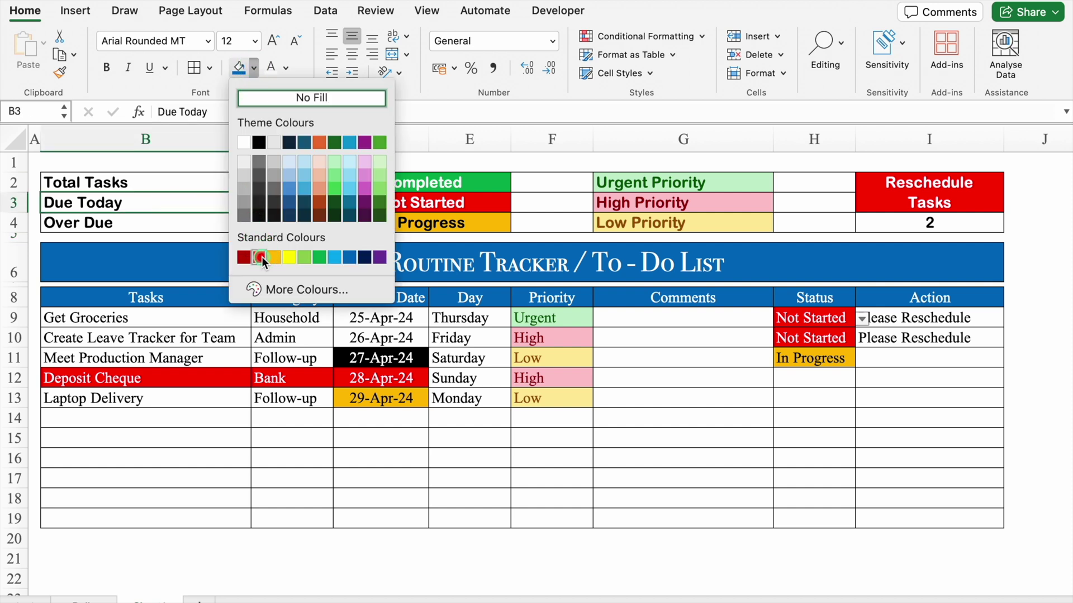
pyautogui.click(261, 257)
# Colour the text blue in the Total Tasks and Over Due cells and in the count cells F2:F4 and H2:H4
pyautogui.moveTo(145, 183); pyautogui.dragTo(291, 183)
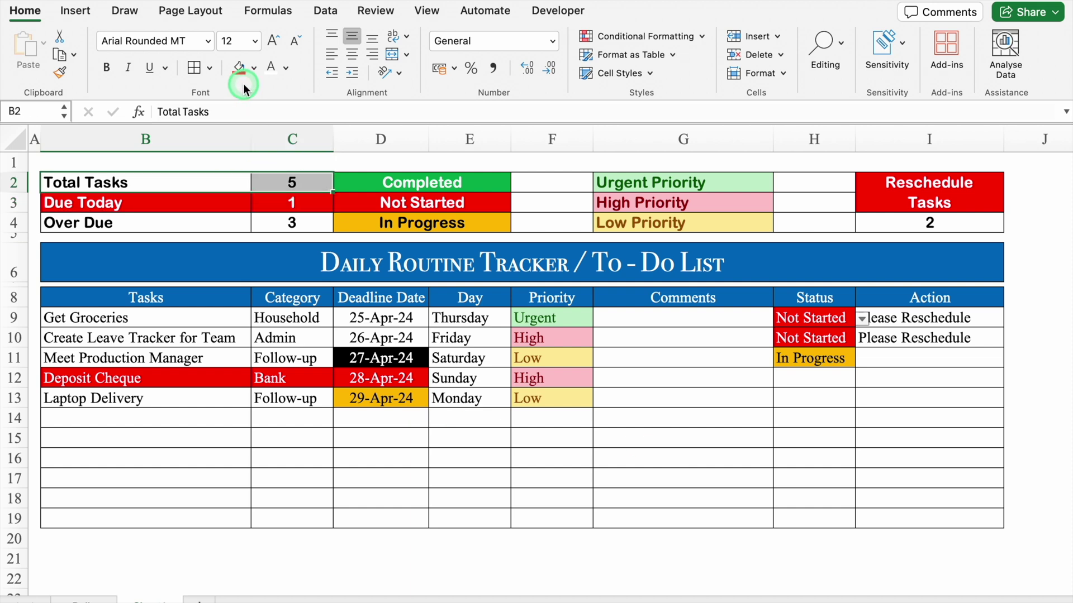
pyautogui.click(286, 68)
pyautogui.click(362, 257)
pyautogui.moveTo(552, 182); pyautogui.dragTo(563, 222)
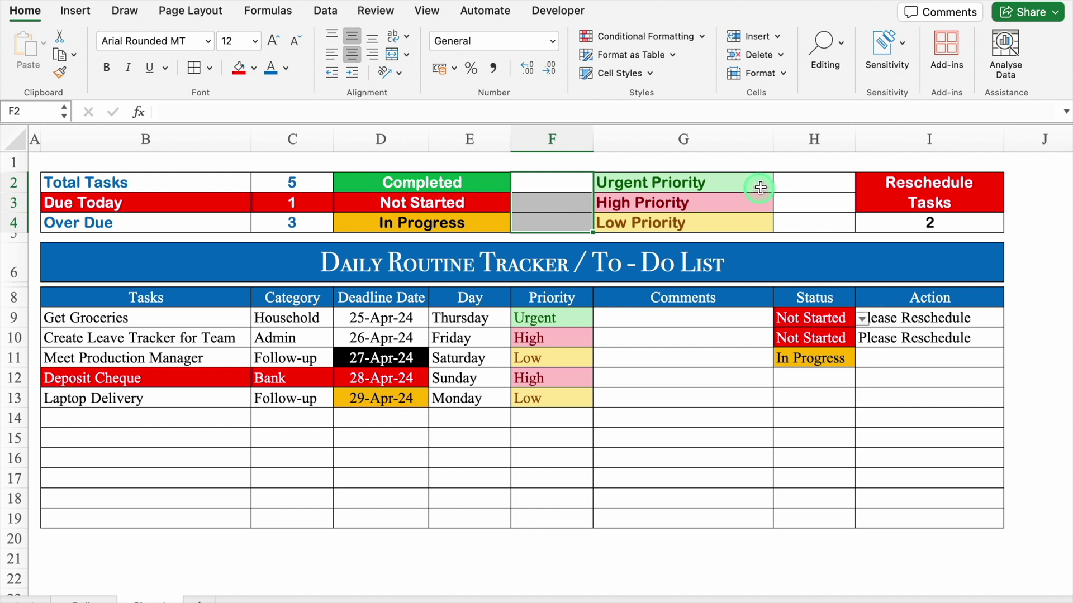
pyautogui.moveTo(798, 180); pyautogui.dragTo(800, 223)
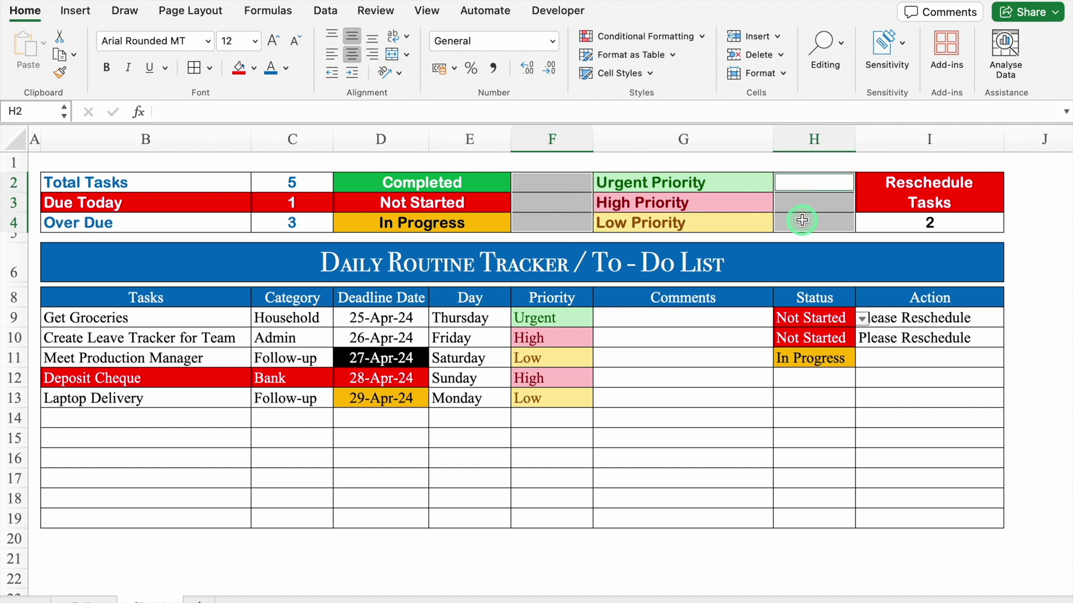
pyautogui.press('Right')
pyautogui.press('Right')
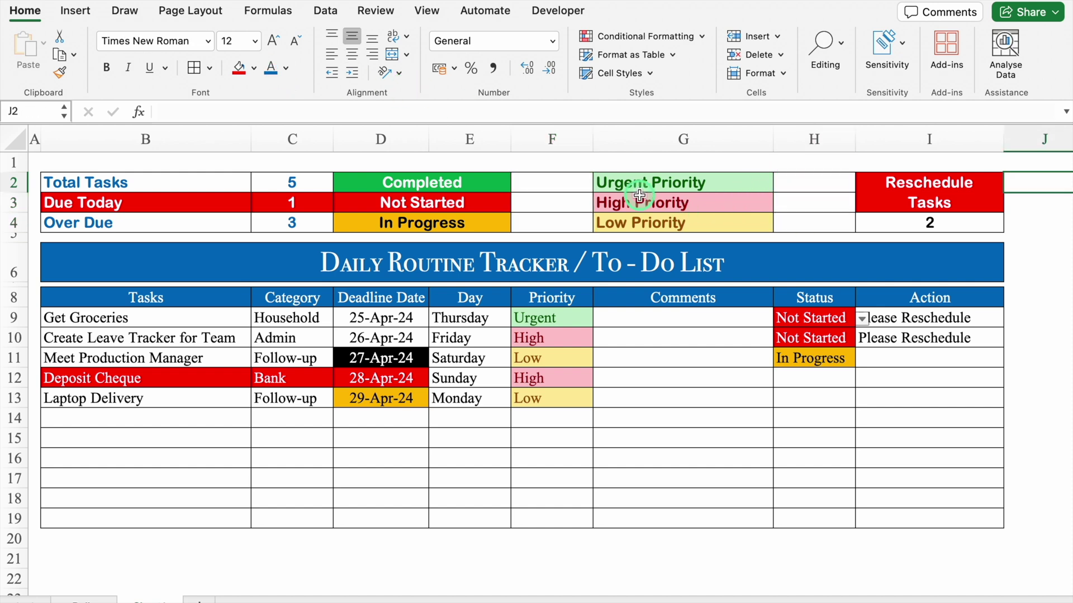
# Write the formula =COUNTIF(H9:H190,D2) in F2 to count the completed tasks
pyautogui.click(562, 186)
pyautogui.write('=')
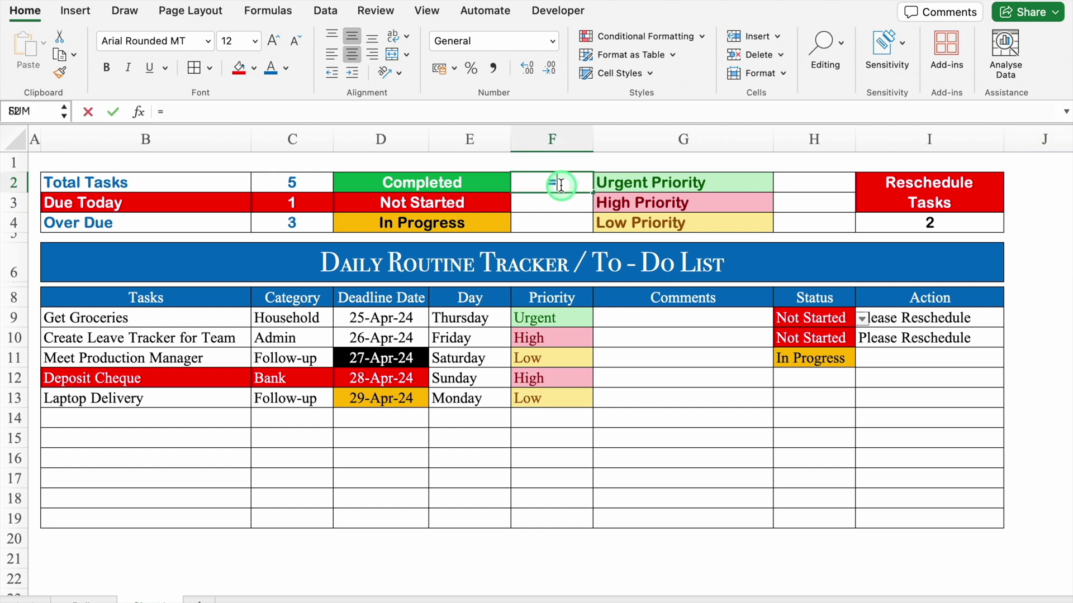
pyautogui.write('countif')
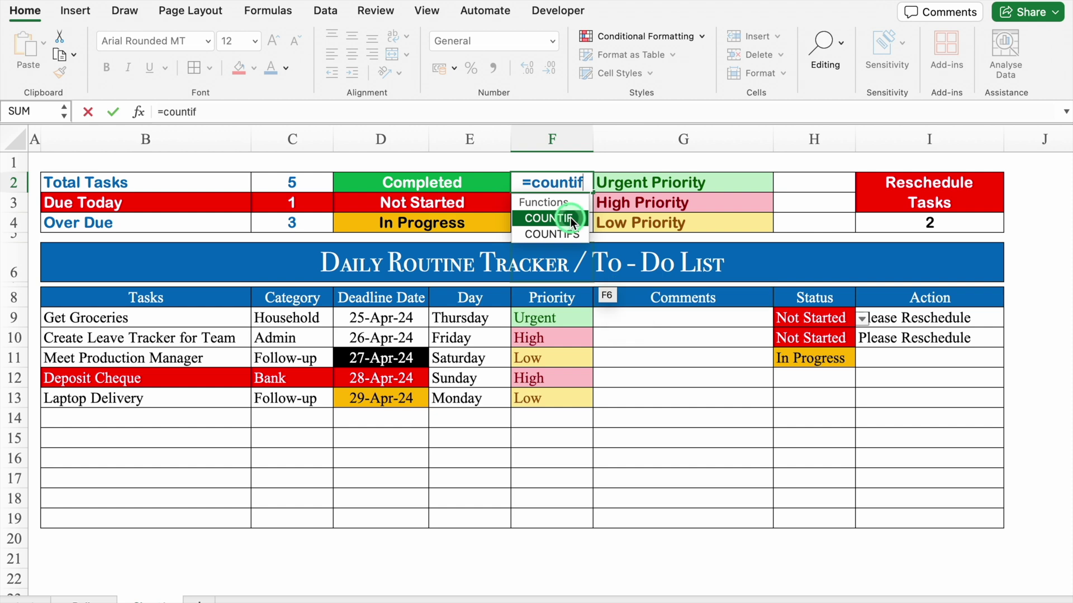
pyautogui.press('Tab')
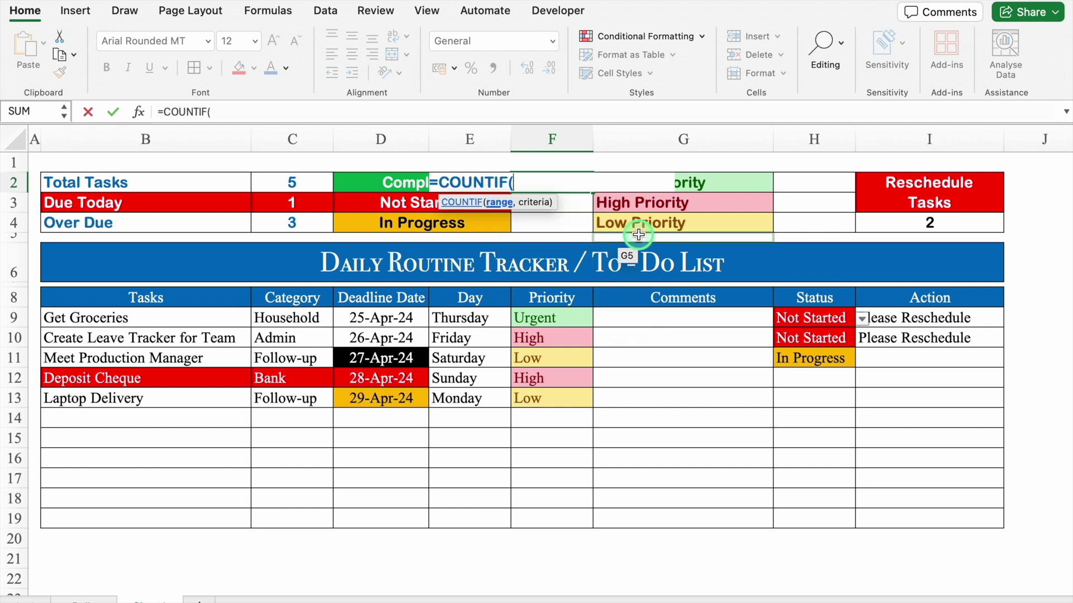
pyautogui.moveTo(812, 316); pyautogui.dragTo(815, 517)
pyautogui.write('0')
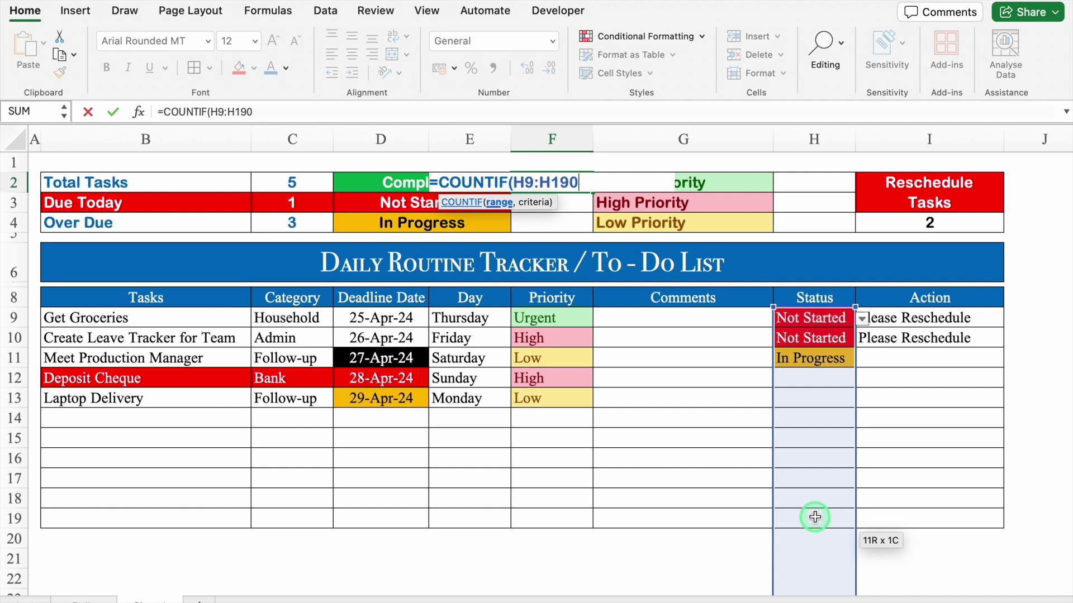
pyautogui.write(',')
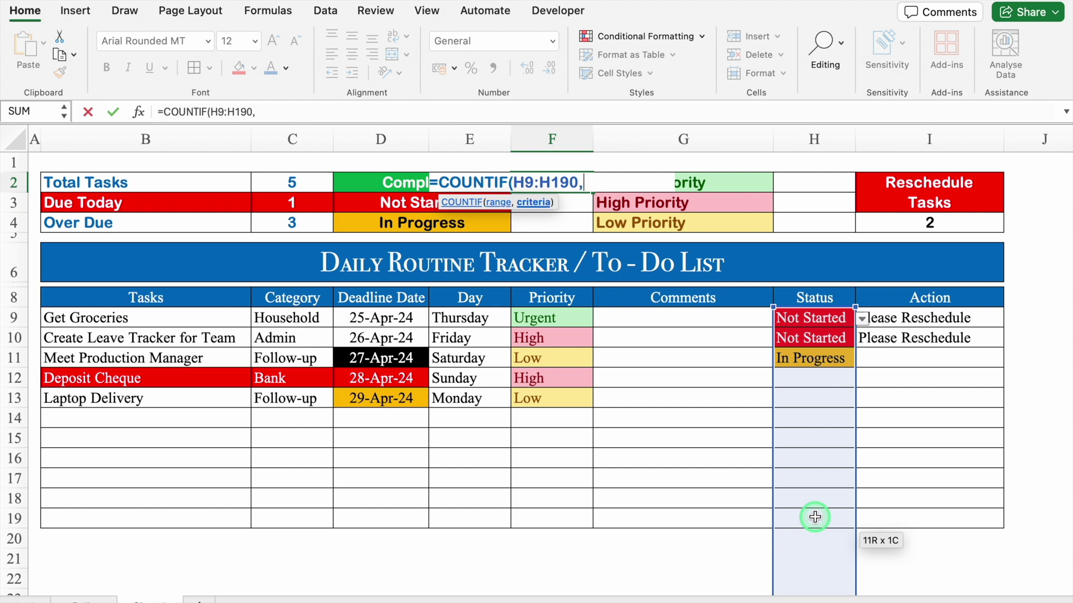
pyautogui.click(404, 183)
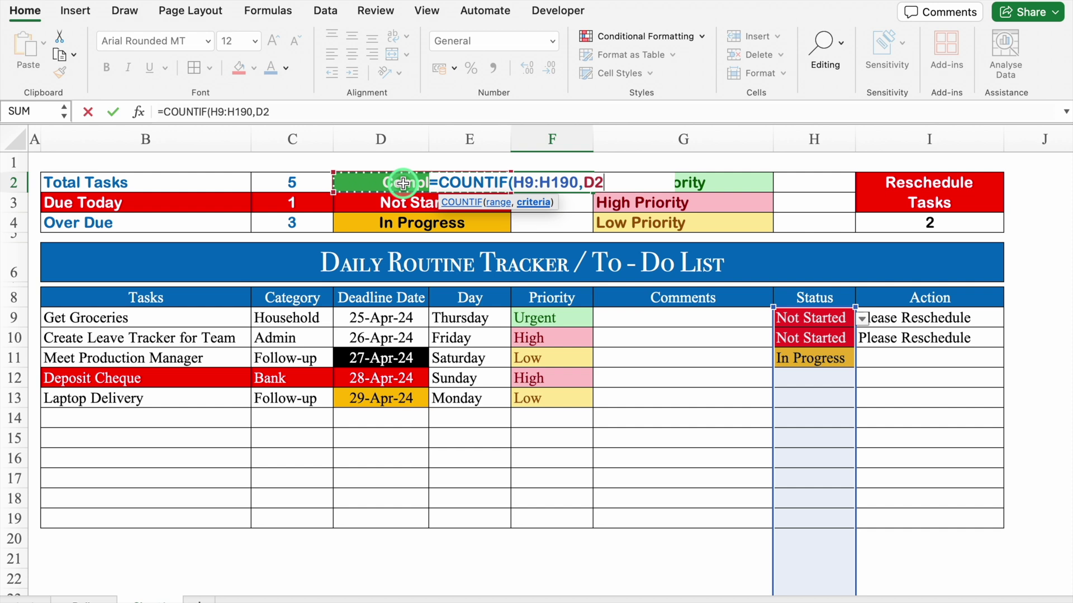
pyautogui.write(')')
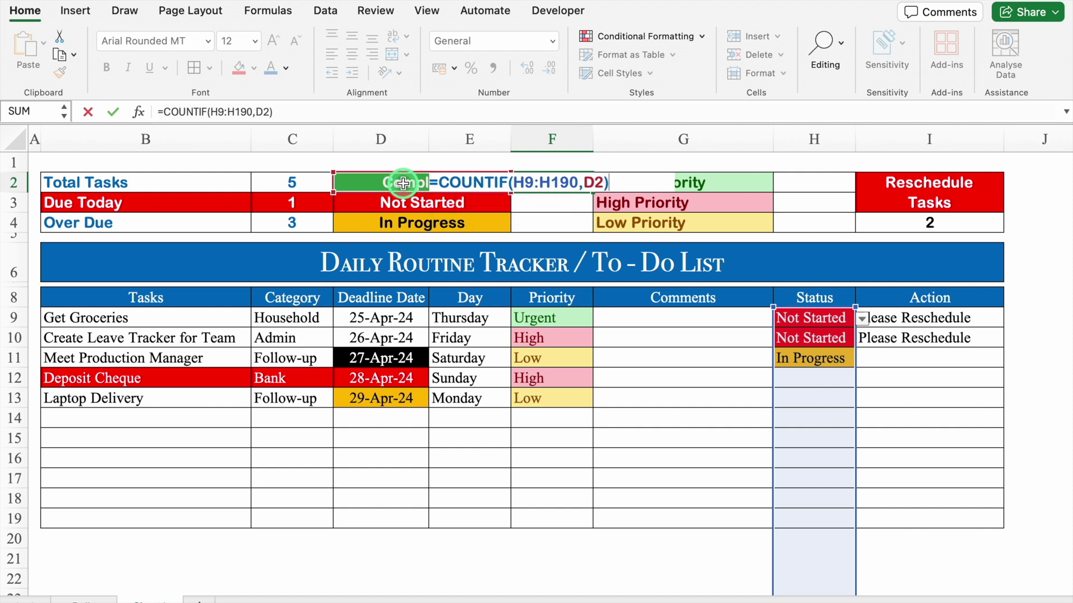
# Make the status range in F2's formula absolute as $H$9:$H$190 and fill the formula down to F4
pyautogui.click(251, 113)
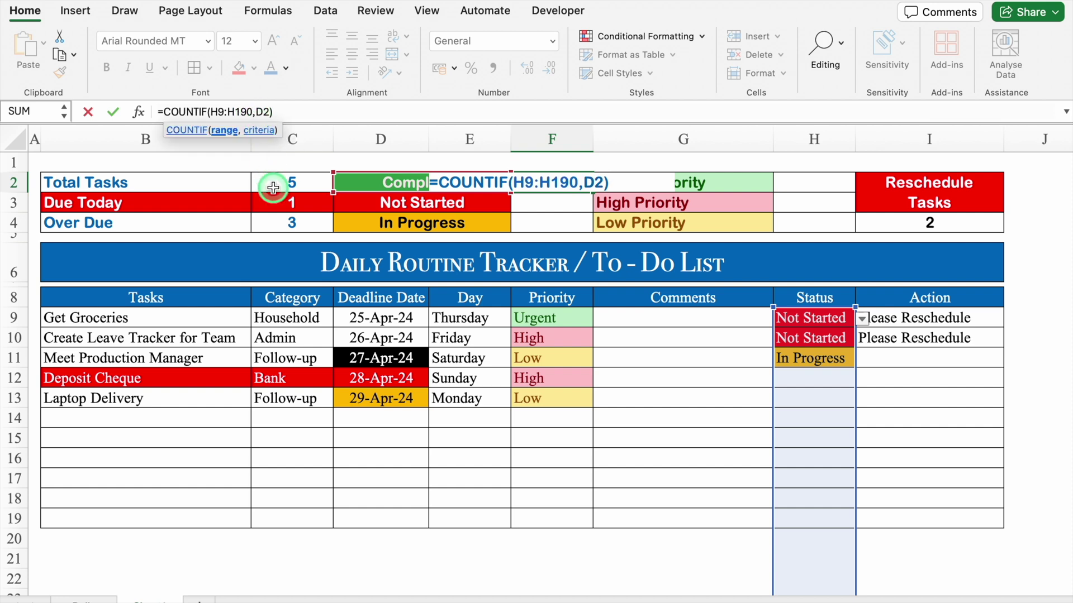
pyautogui.press('F4')
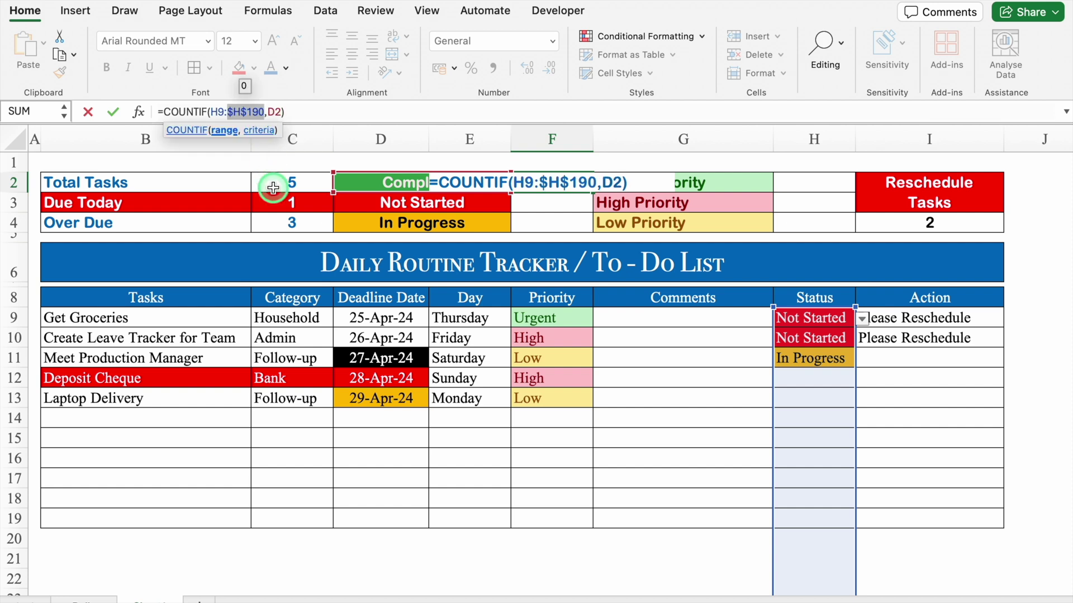
pyautogui.click(224, 112)
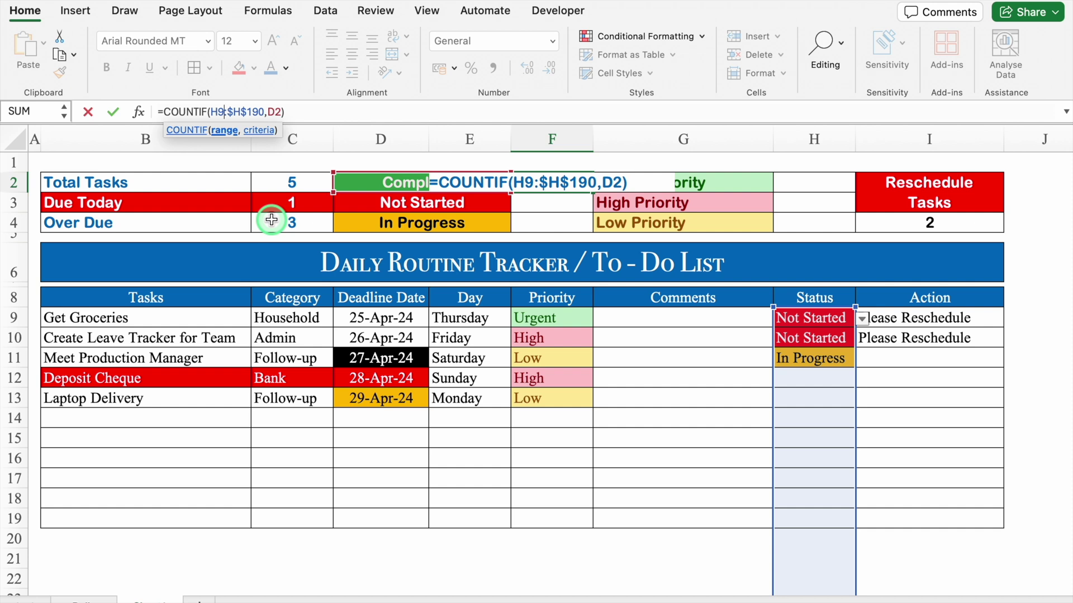
pyautogui.press('F4')
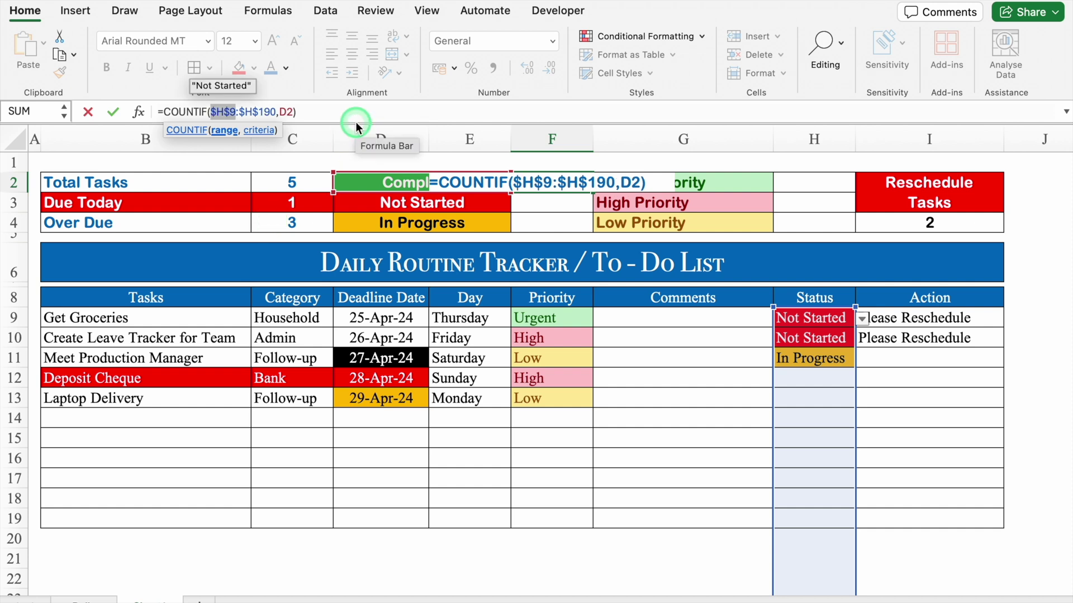
pyautogui.press('Return')
pyautogui.click(552, 182)
pyautogui.moveTo(592, 192); pyautogui.dragTo(593, 222)
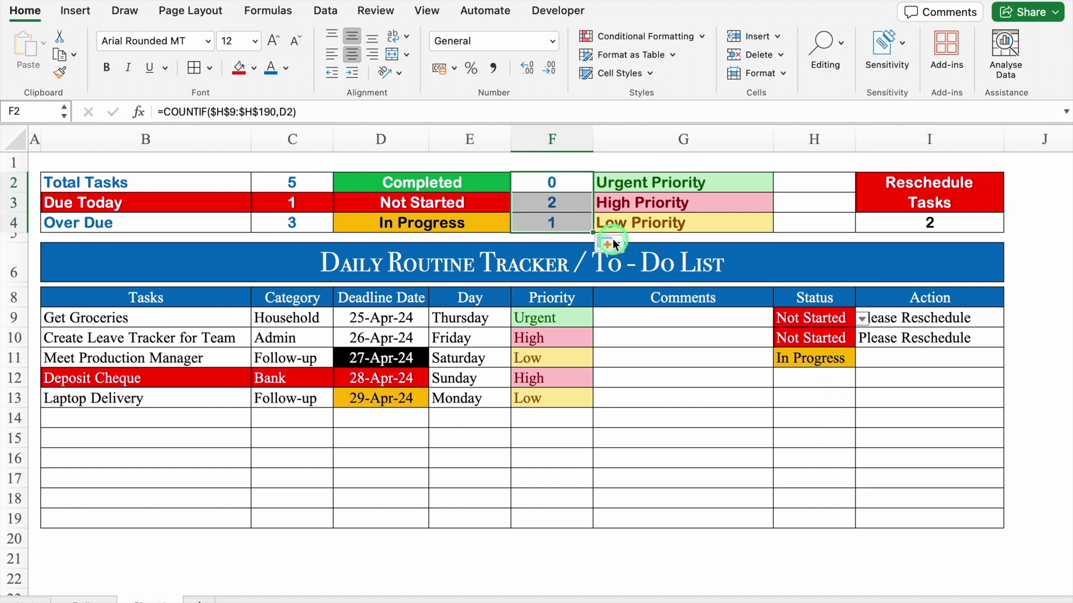
# Set the status of the Get Groceries task in H9 to Completed
pyautogui.click(822, 318)
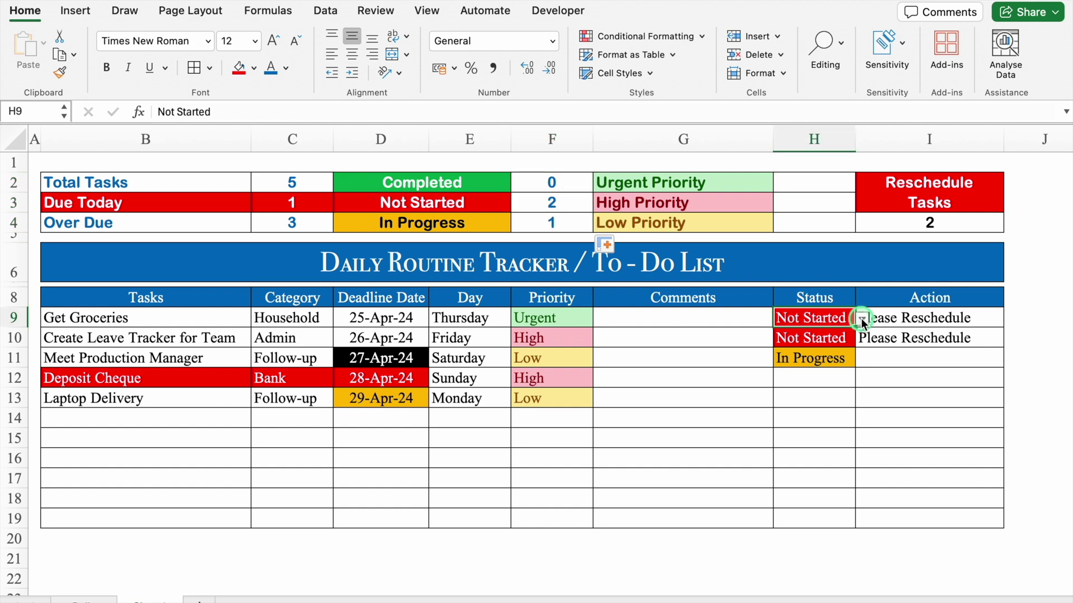
pyautogui.click(862, 319)
pyautogui.click(833, 338)
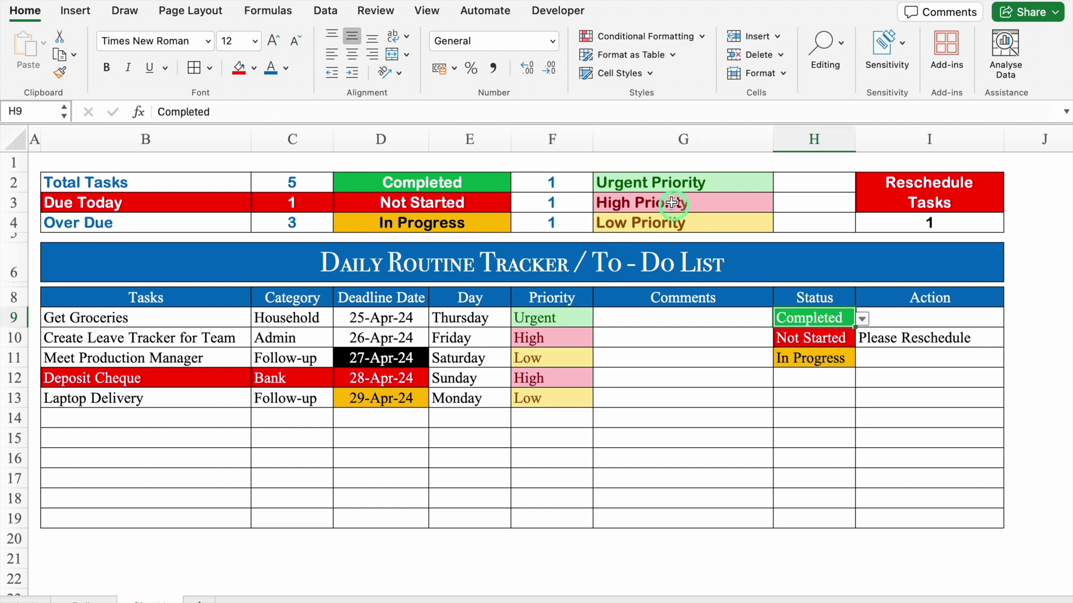
# Apply the custom number format #;#;- to the count cells C2:C4, F2:F4 and H2:H4
pyautogui.moveTo(292, 181); pyautogui.dragTo(306, 222)
pyautogui.moveTo(549, 178); pyautogui.dragTo(556, 215)
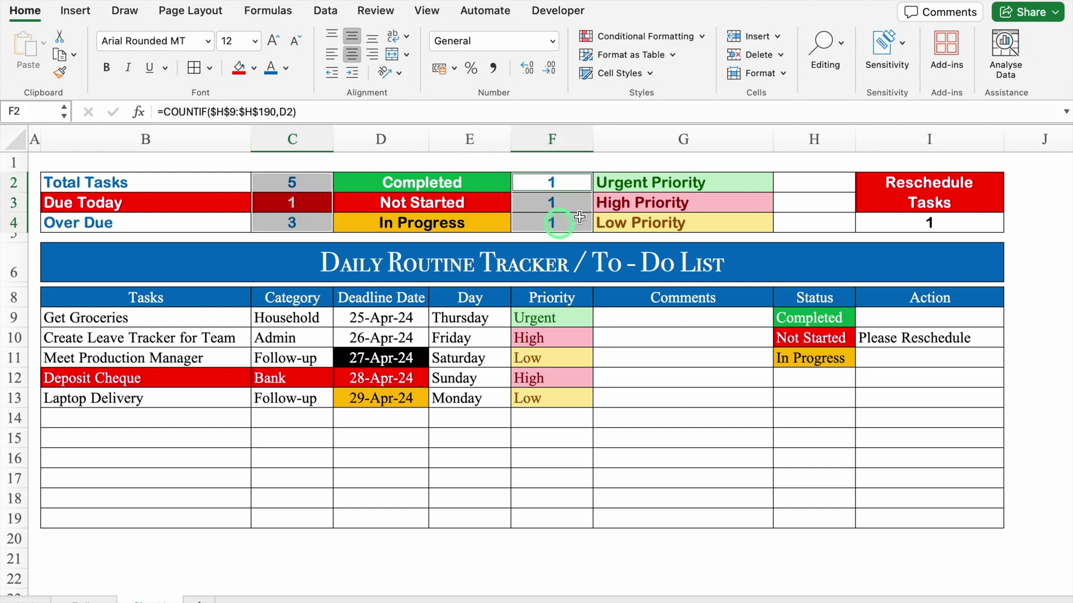
pyautogui.moveTo(814, 185); pyautogui.dragTo(817, 217)
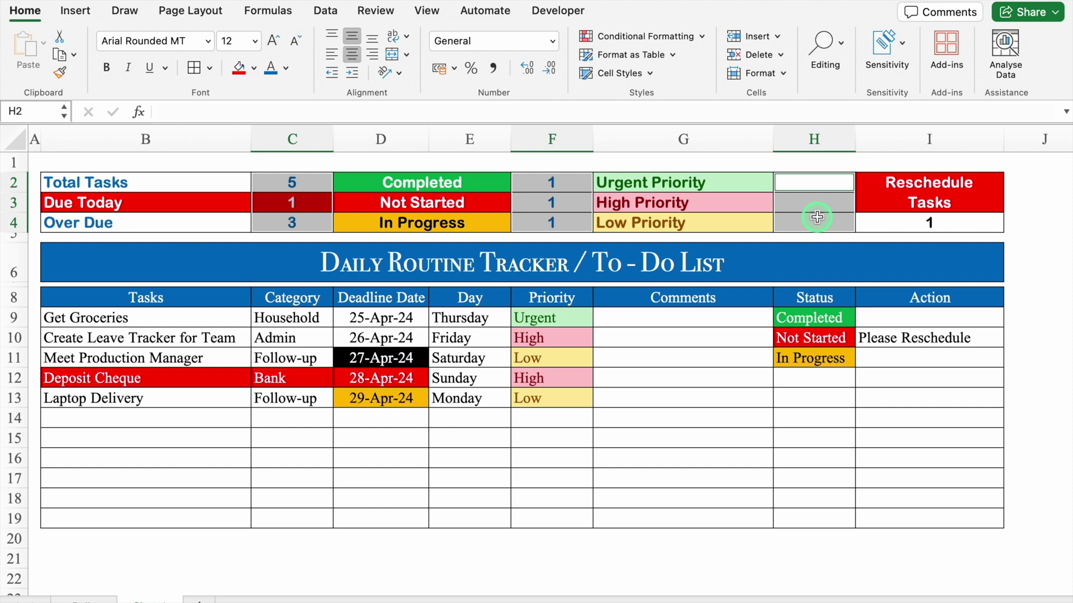
pyautogui.press('super+1')
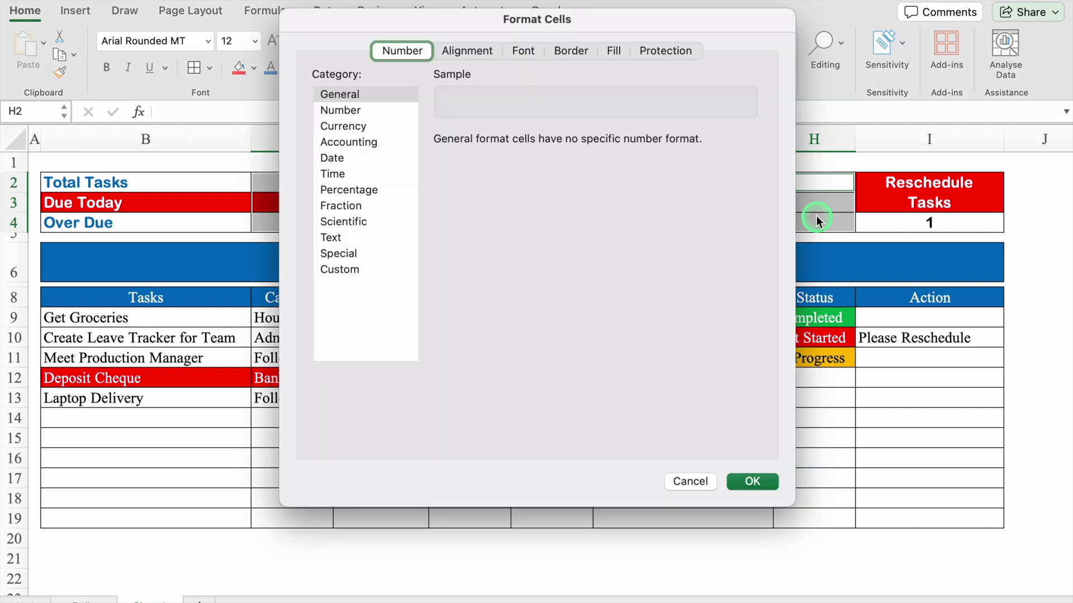
pyautogui.click(338, 269)
pyautogui.click(511, 161)
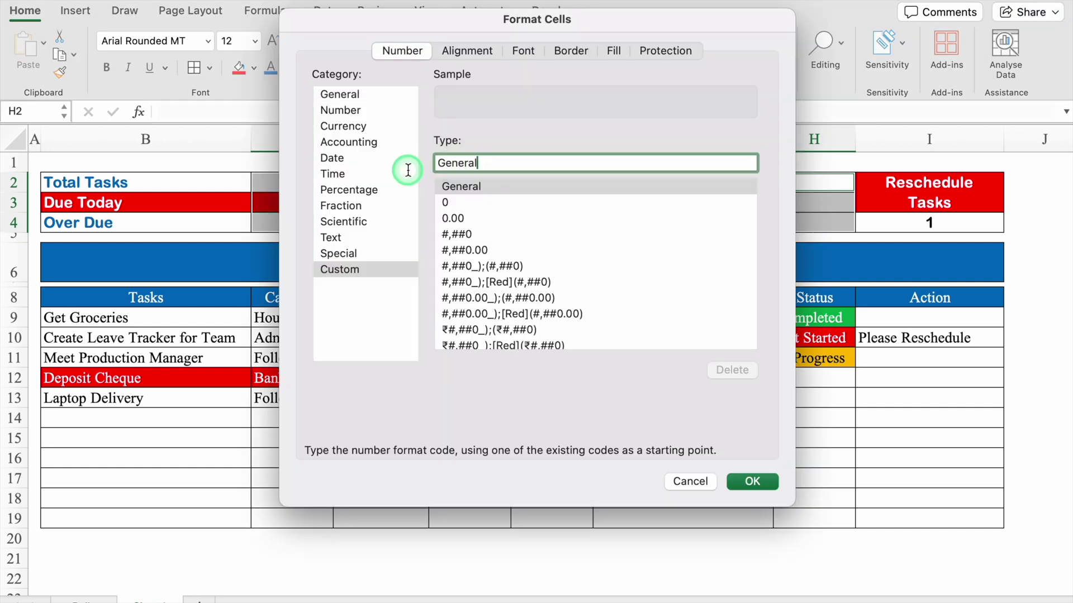
pyautogui.press('BackSpace')
pyautogui.press('BackSpace')
pyautogui.press('BackSpace')
pyautogui.press('BackSpace')
pyautogui.press('BackSpace')
pyautogui.press('BackSpace')
pyautogui.press('BackSpace')
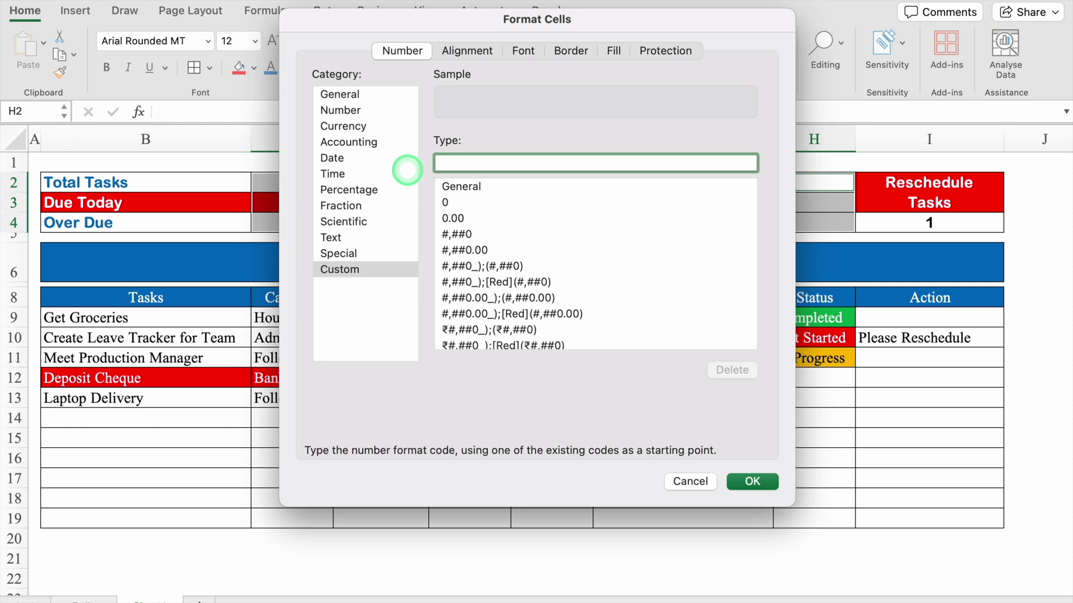
pyautogui.write('#')
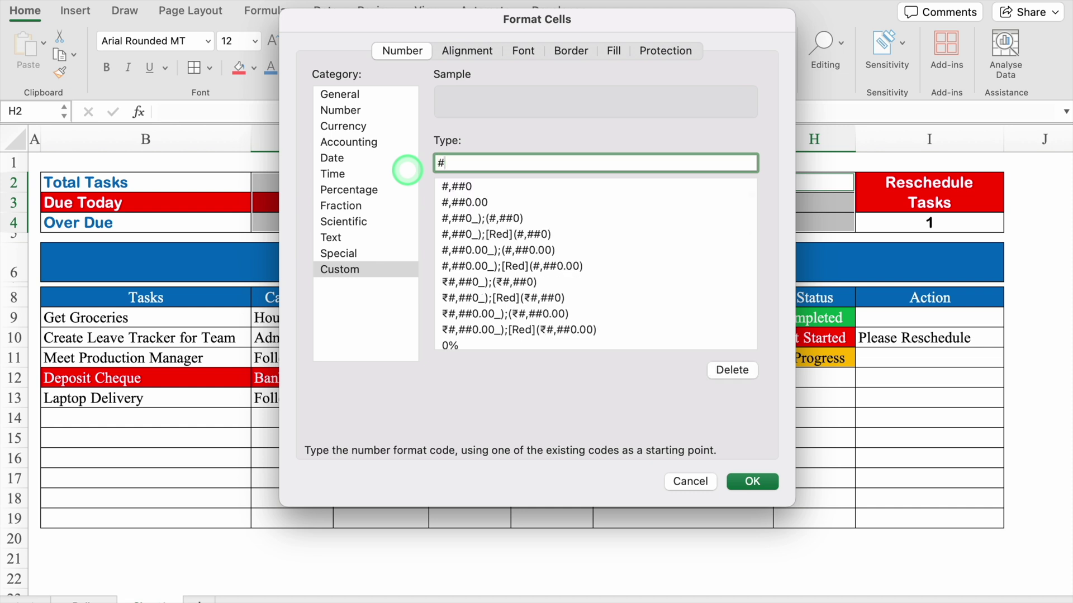
pyautogui.write(';')
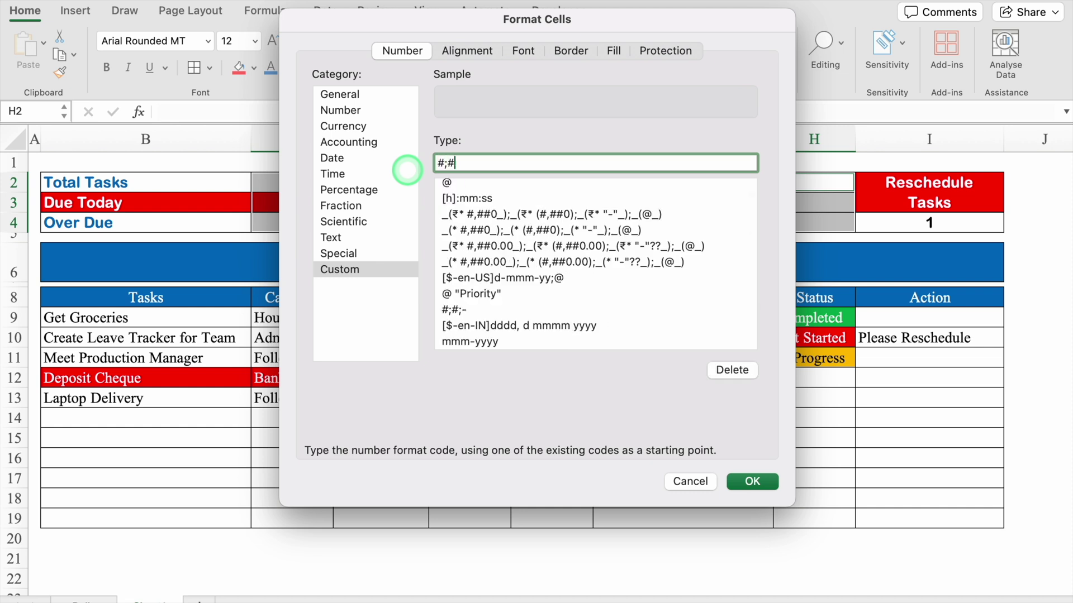
pyautogui.write('#;-')
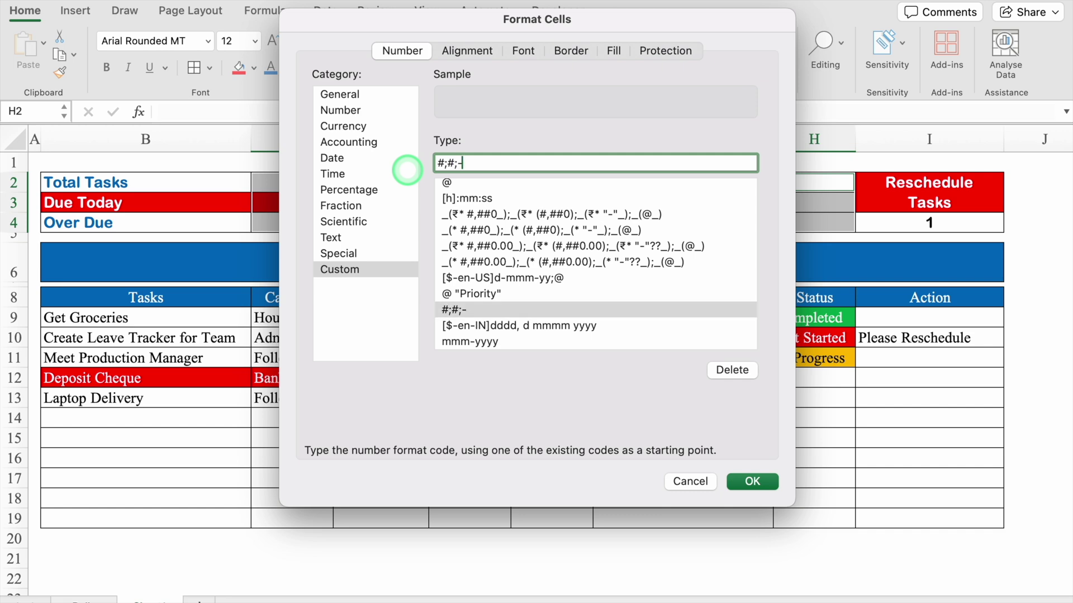
pyautogui.click(753, 482)
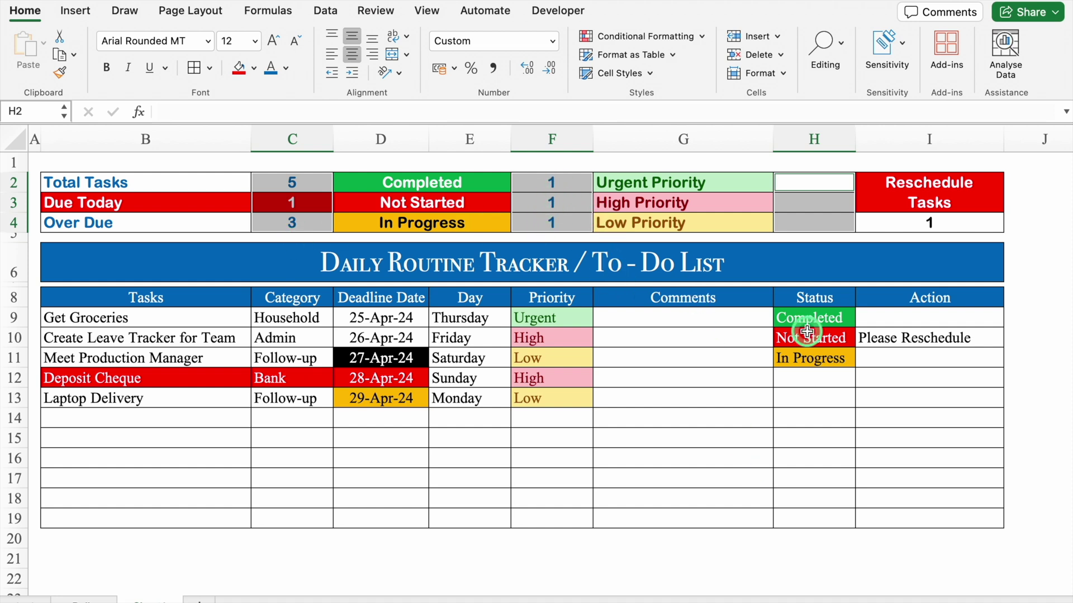
# Set the status of the Get Groceries task in H9 to Not Started
pyautogui.click(825, 316)
pyautogui.click(864, 317)
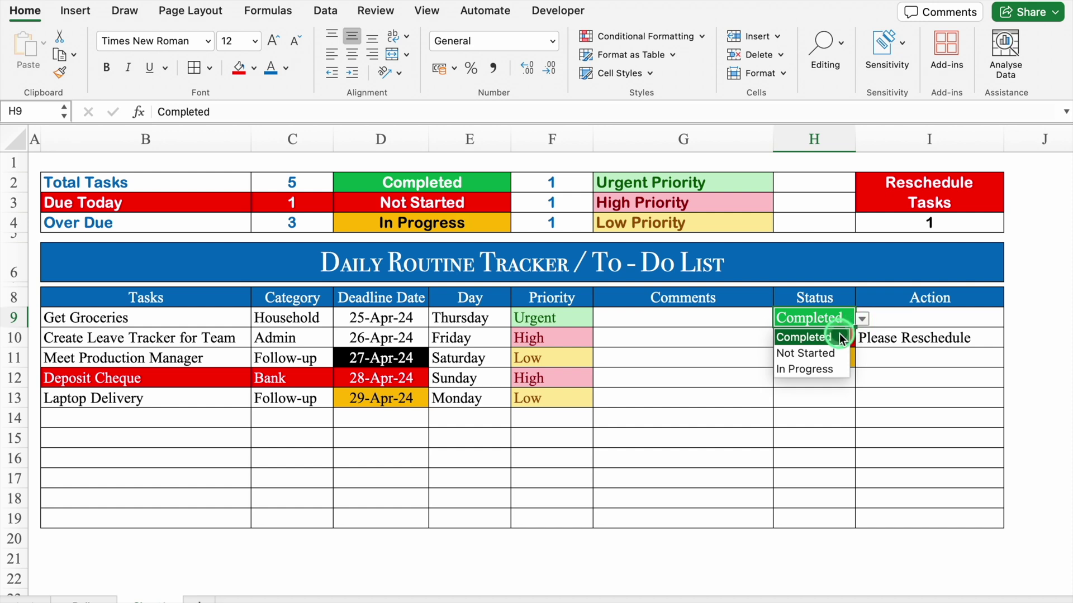
pyautogui.click(834, 352)
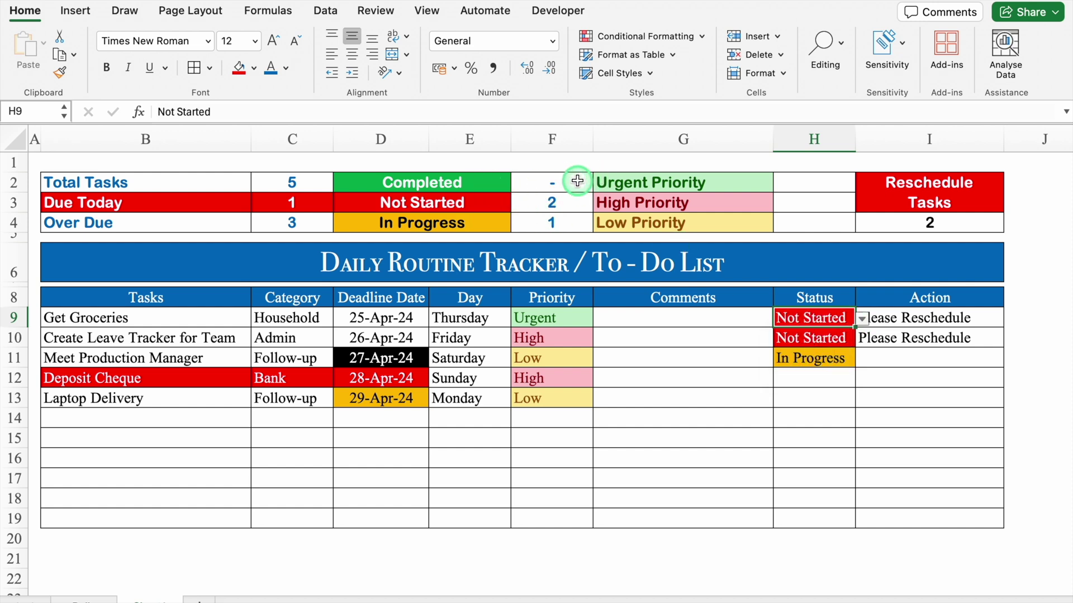
# Write the formula =COUNTIF(F9:$F$190,G2) in H2 to count tasks by priority and fill it down to H4
pyautogui.click(822, 182)
pyautogui.write('=coun')
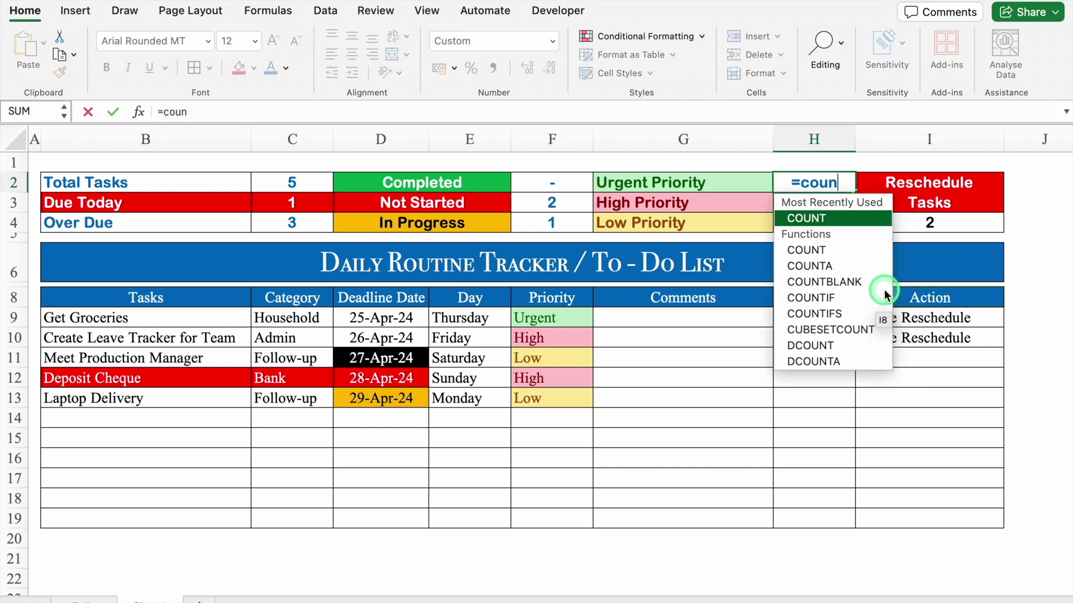
pyautogui.write('tif')
pyautogui.doubleClick(833, 218)
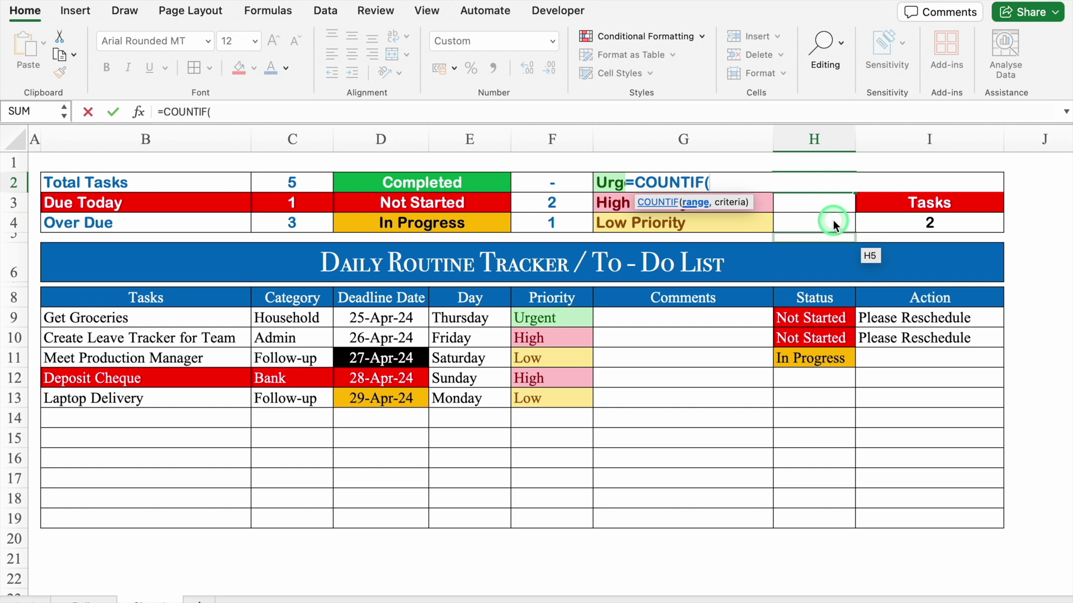
pyautogui.click(574, 319)
pyautogui.moveTo(574, 320); pyautogui.dragTo(574, 515)
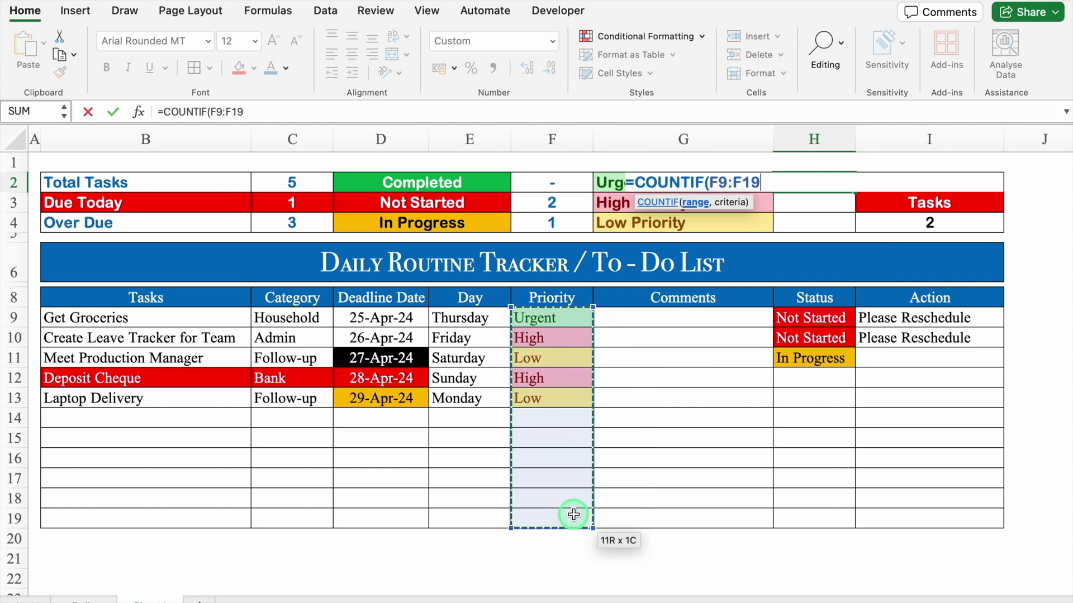
pyautogui.write('0')
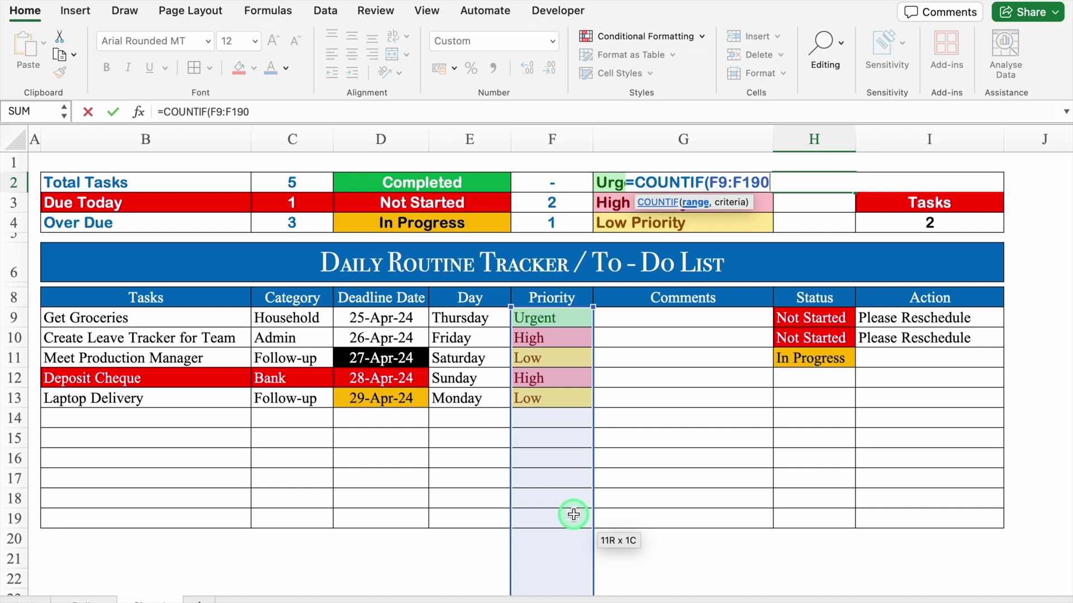
pyautogui.press('F4')
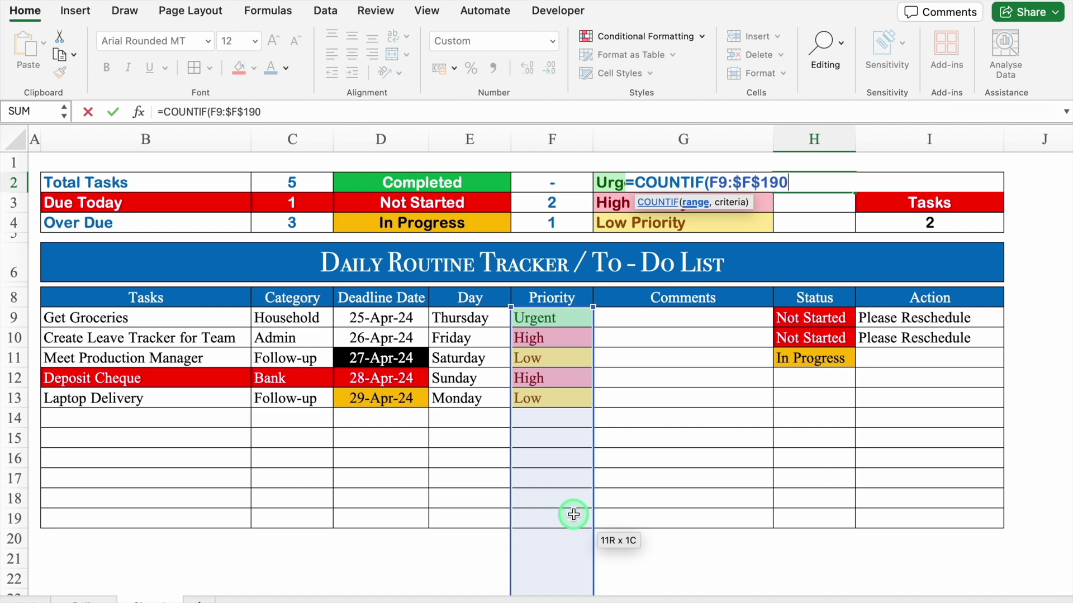
pyautogui.write(',')
pyautogui.click(612, 186)
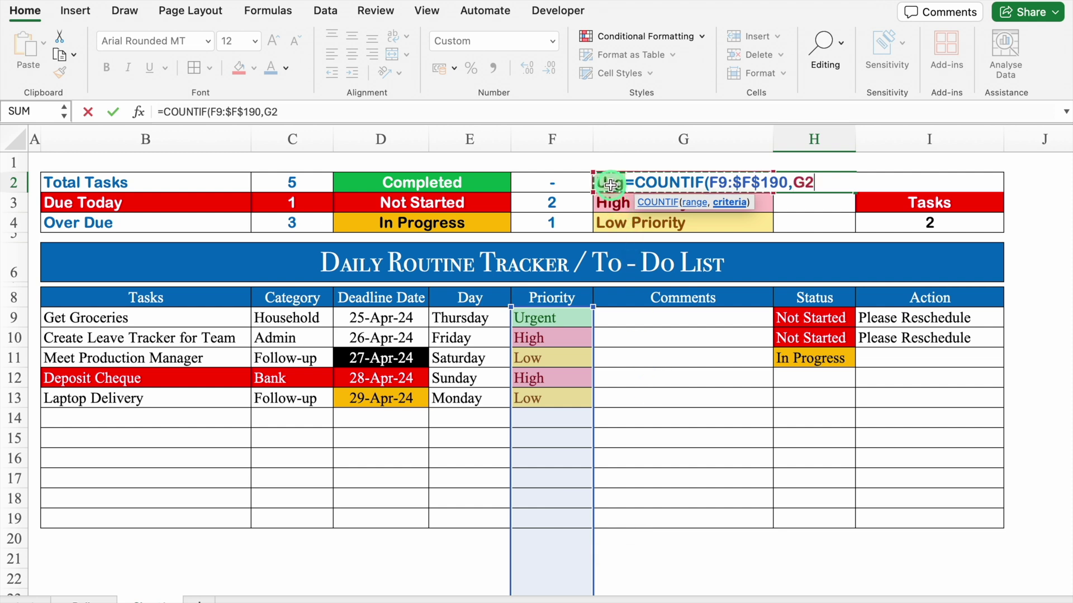
pyautogui.write(')')
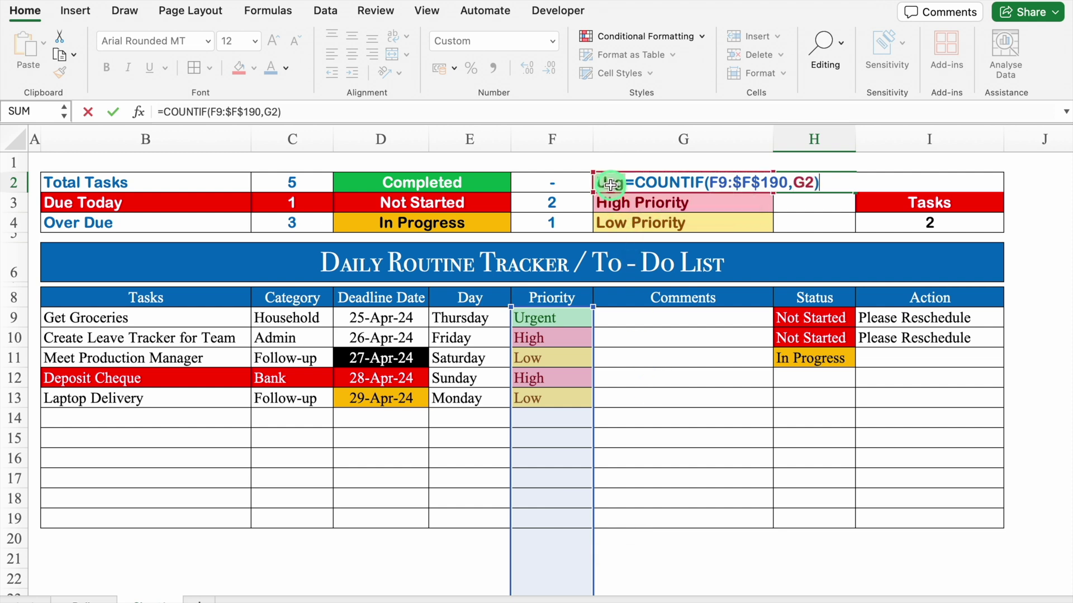
pyautogui.press('Return')
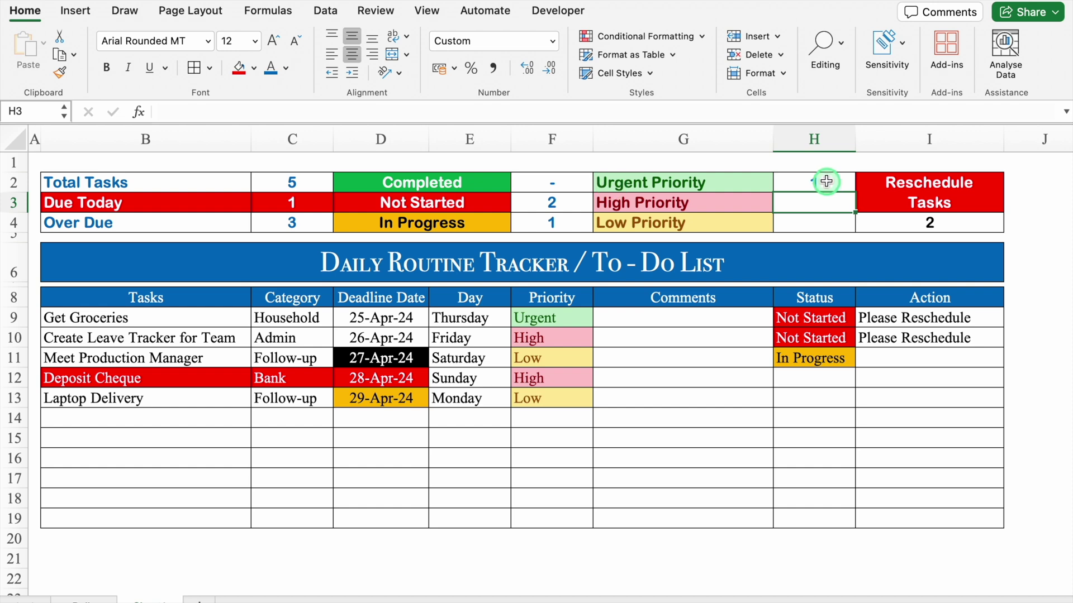
pyautogui.click(828, 182)
pyautogui.moveTo(854, 191); pyautogui.dragTo(855, 225)
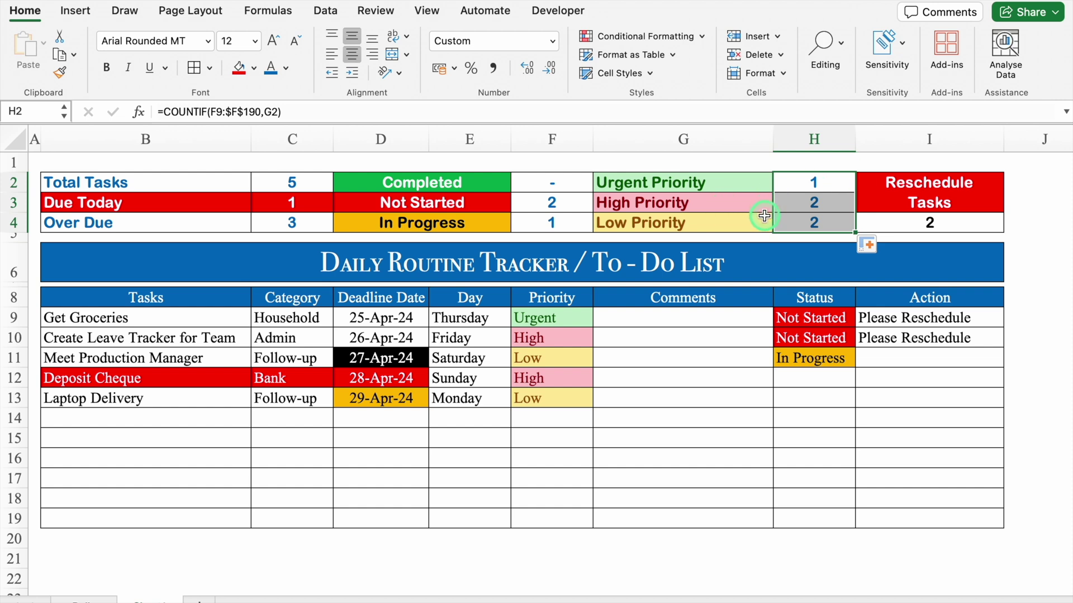
# Set the priority of the Get Groceries task in F9 to High and fill it down to F13
pyautogui.click(559, 318)
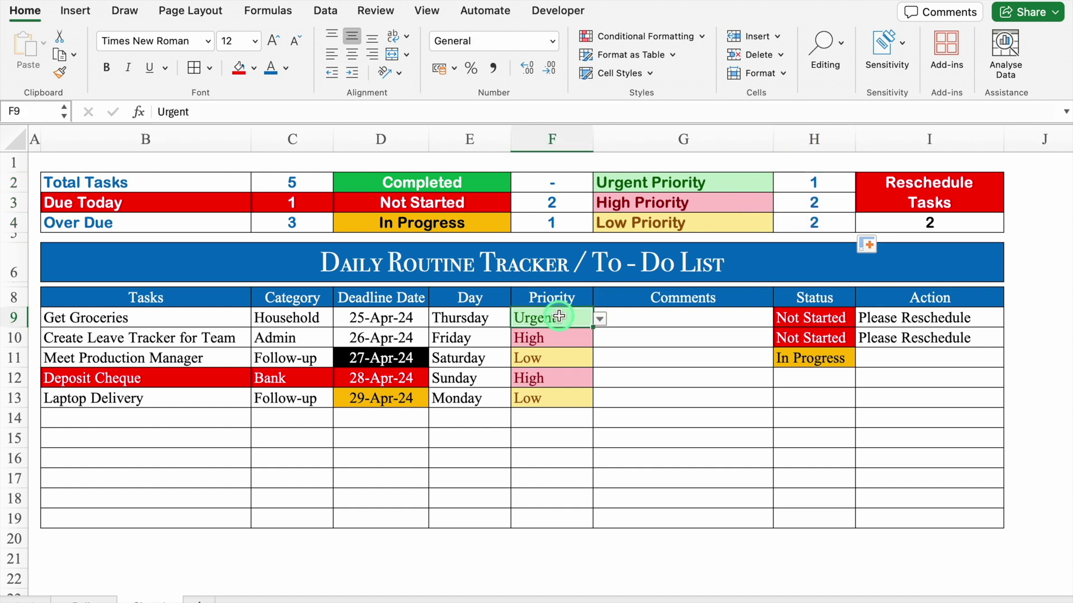
pyautogui.click(600, 319)
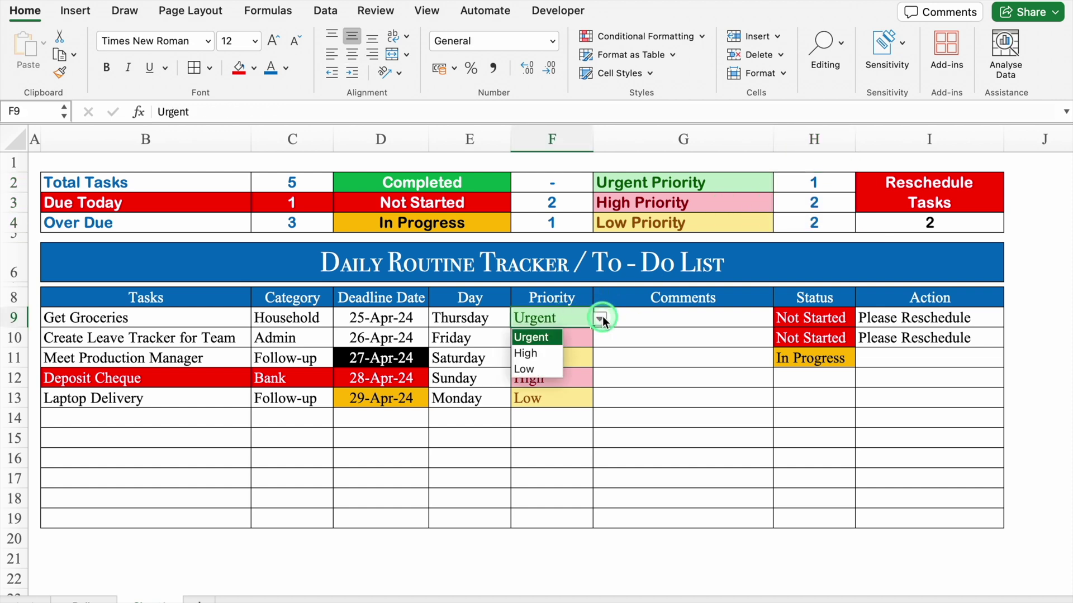
pyautogui.click(545, 353)
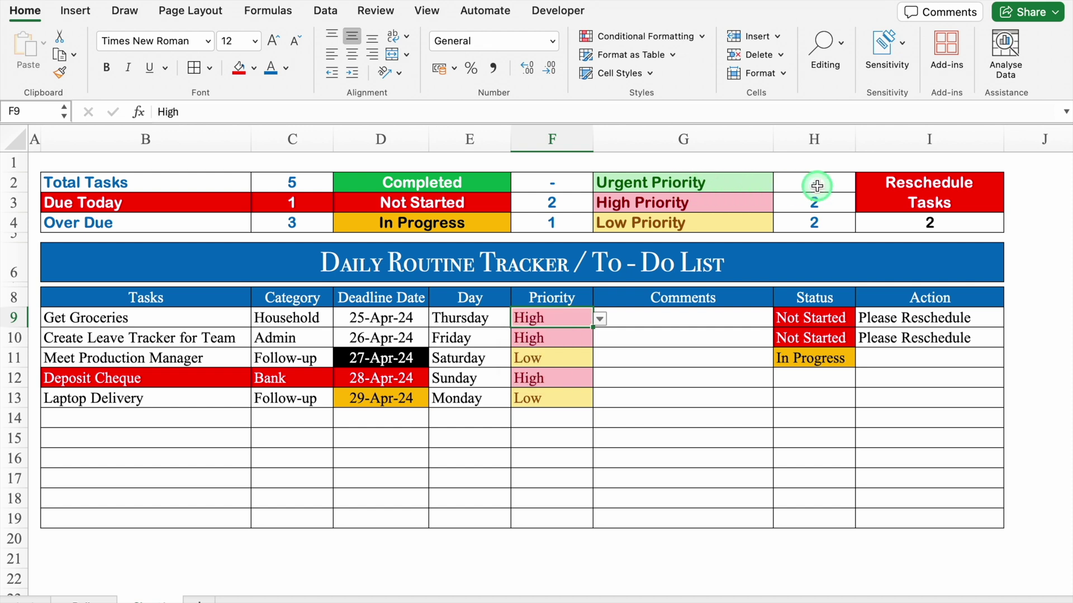
pyautogui.moveTo(591, 327); pyautogui.dragTo(589, 402)
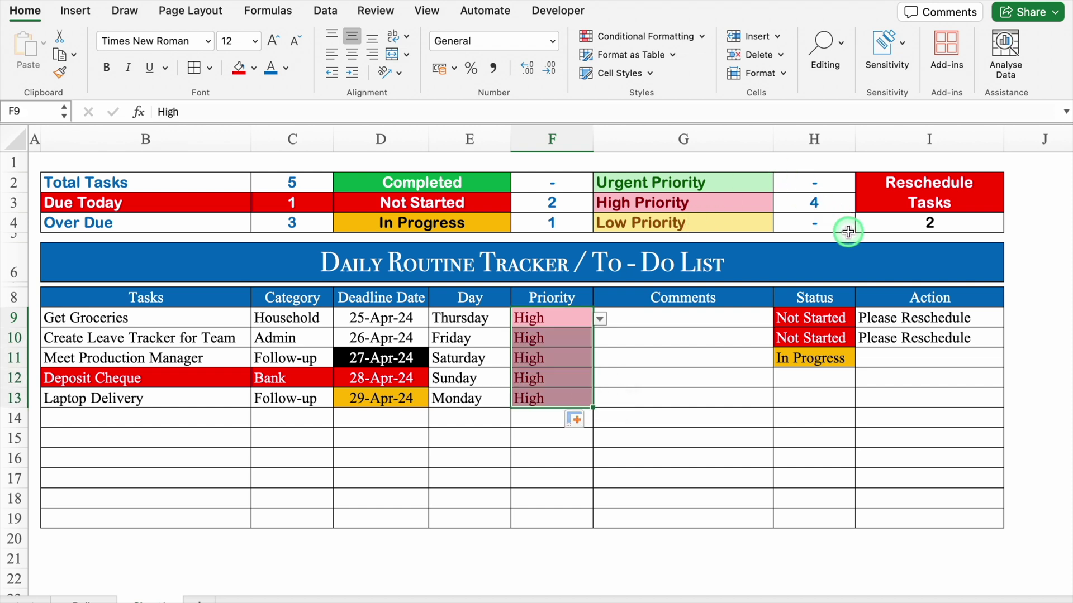
pyautogui.click(671, 318)
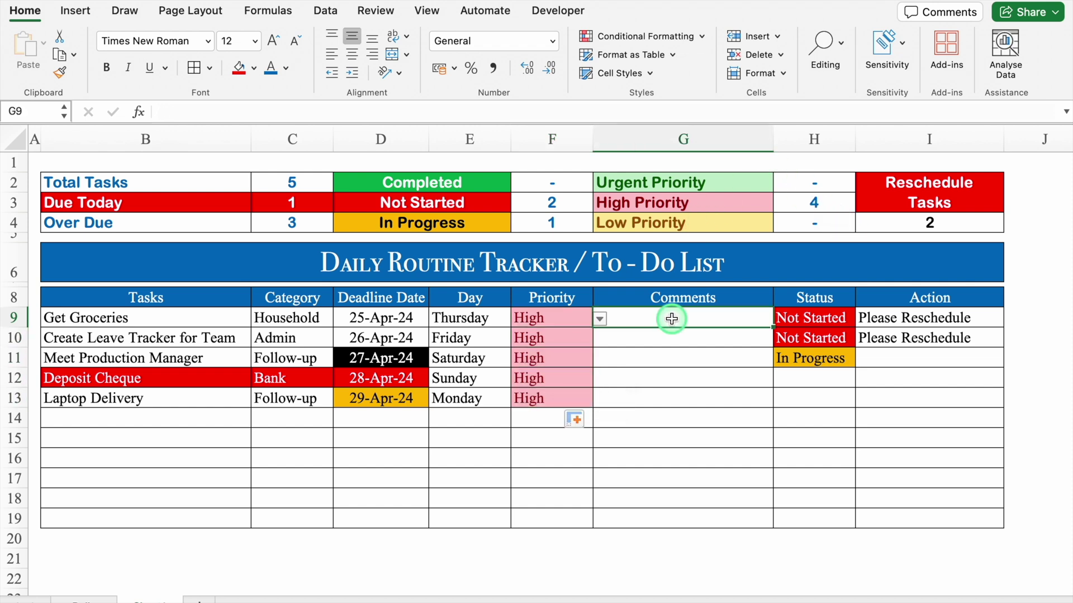